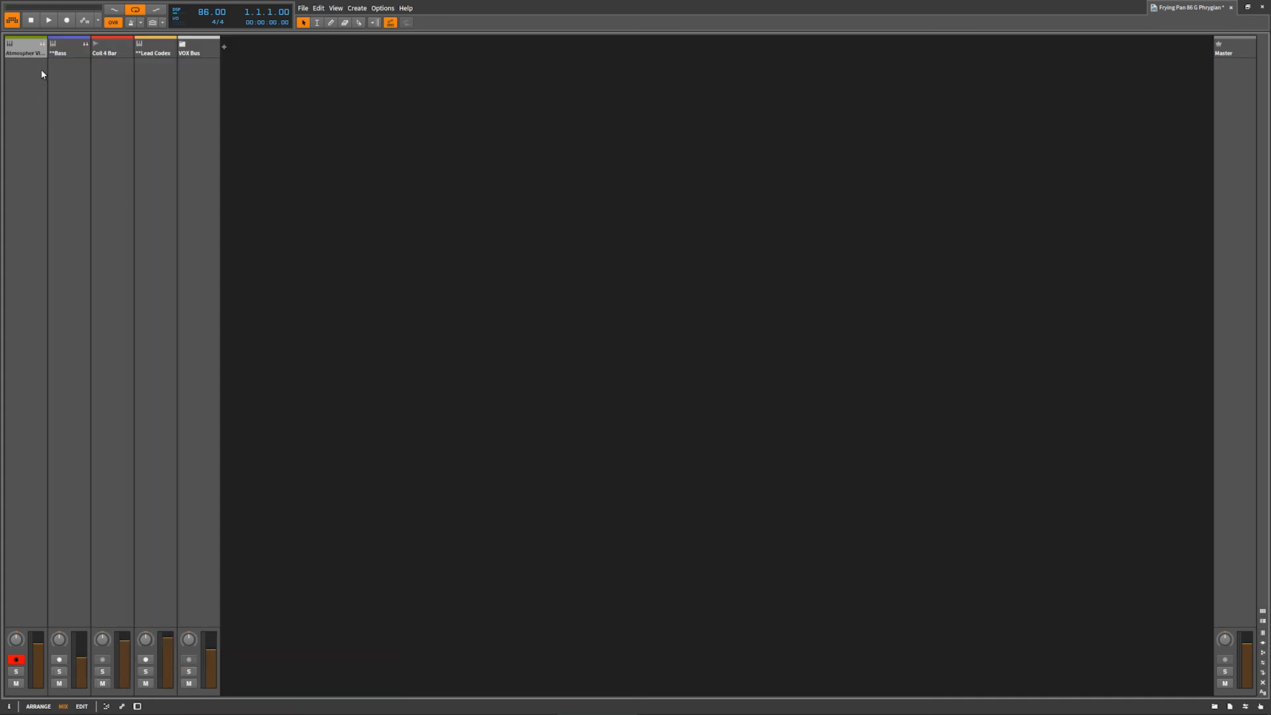
Expand and collapse the Atmospher Vinyl drum, Bass and VOX Bus tracks to examine the channels inside them
left_click(43, 47)
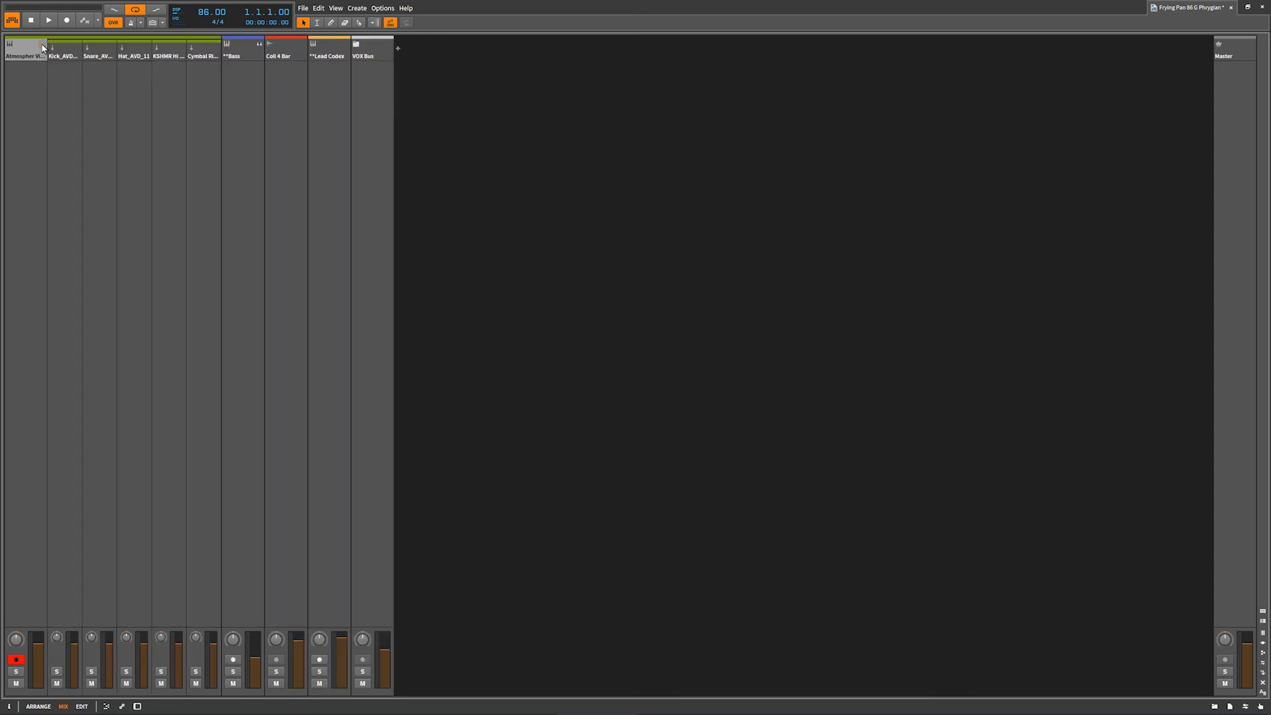
left_click(43, 45)
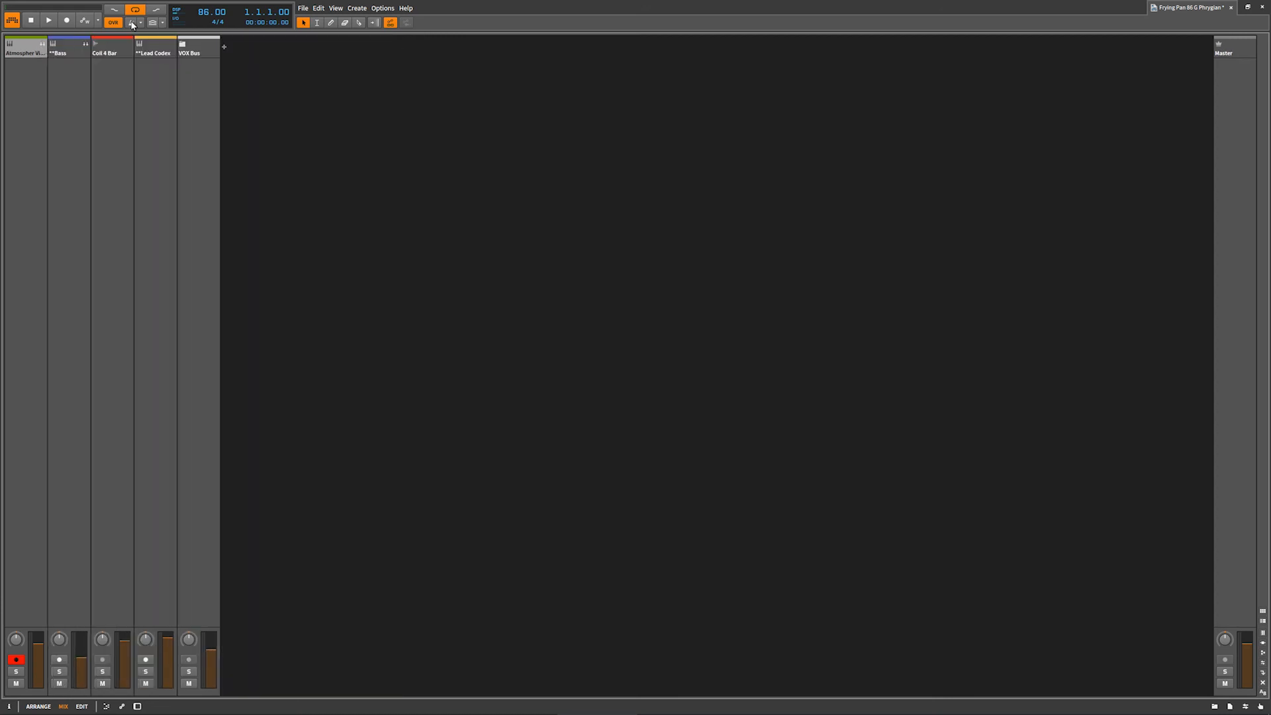
left_click(86, 43)
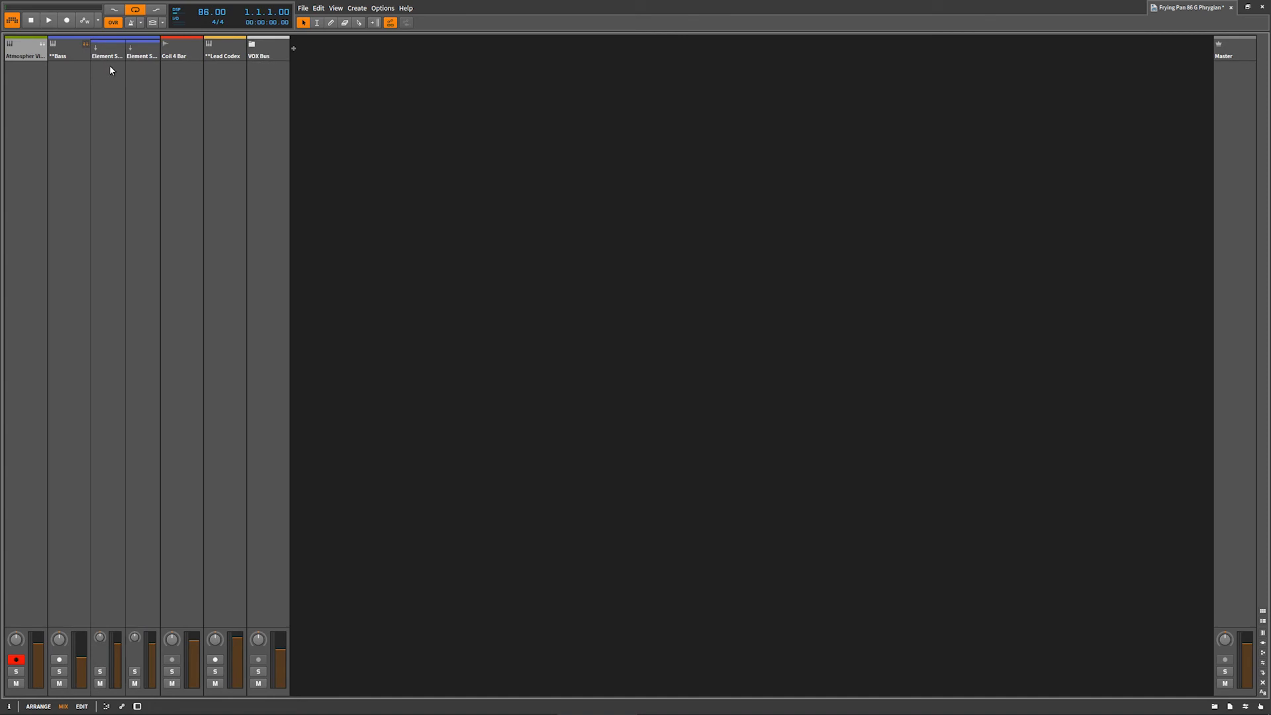
left_click(85, 44)
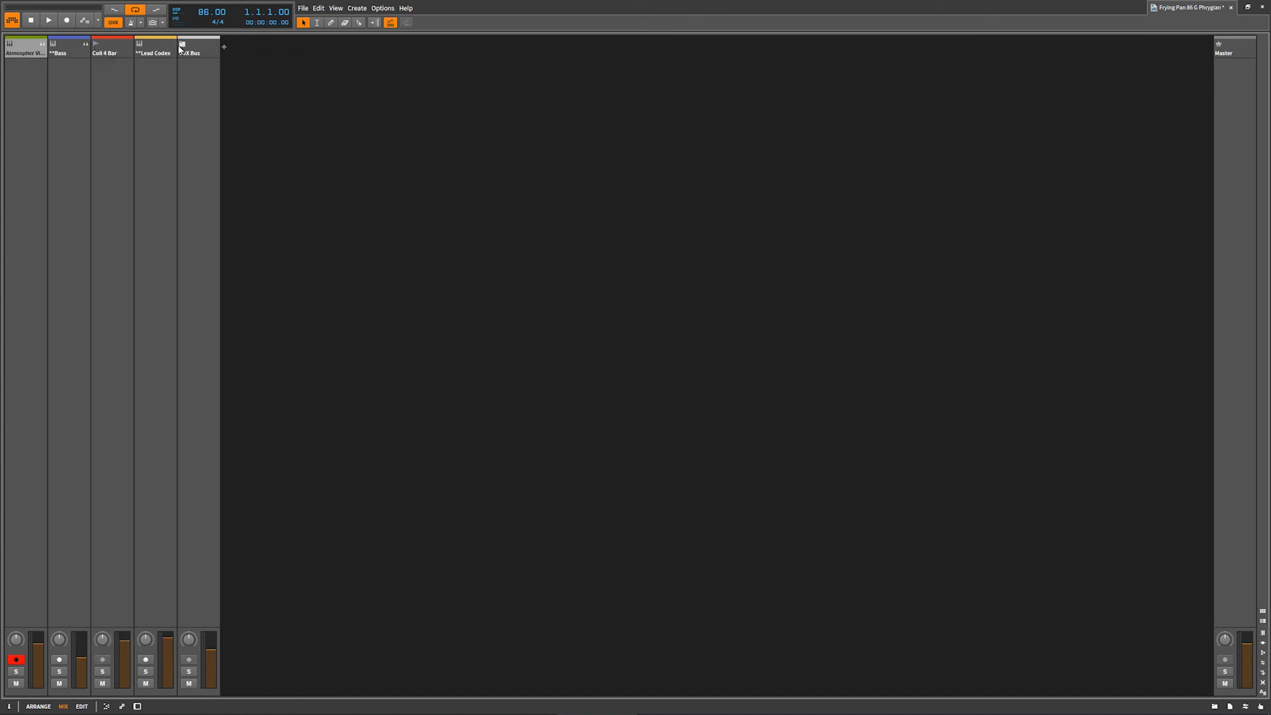
left_click(182, 45)
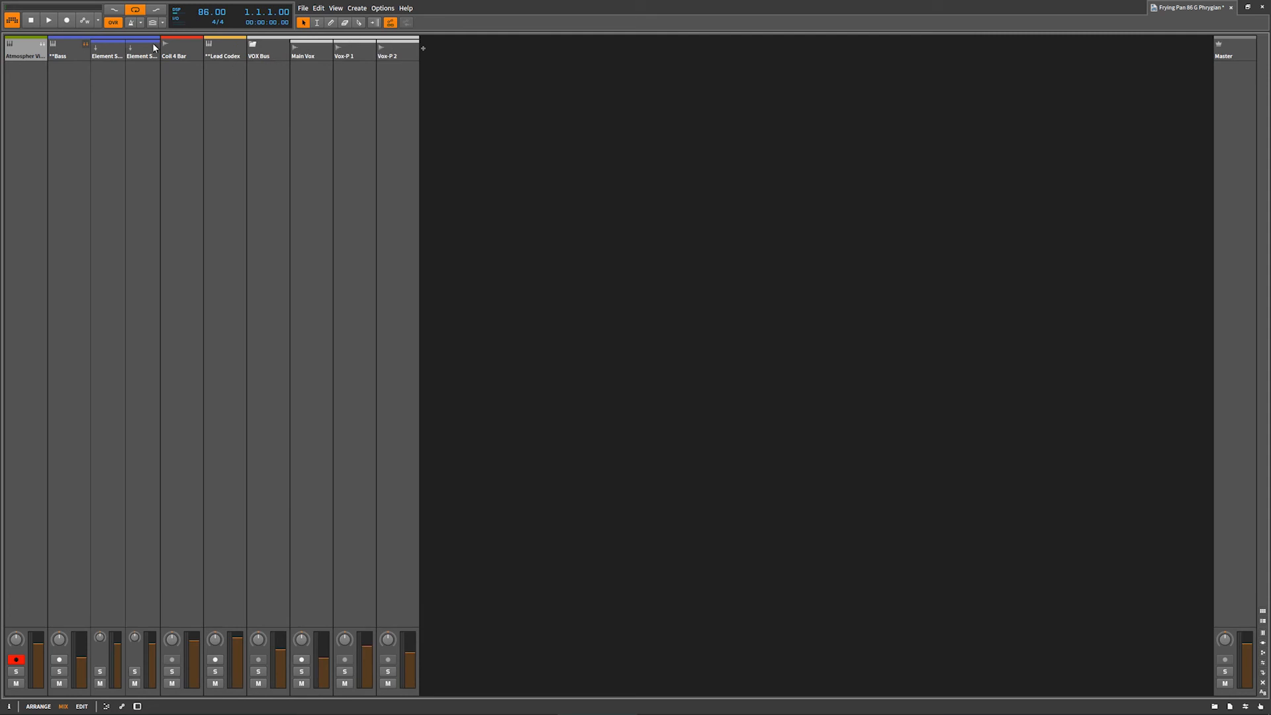
left_click(42, 44)
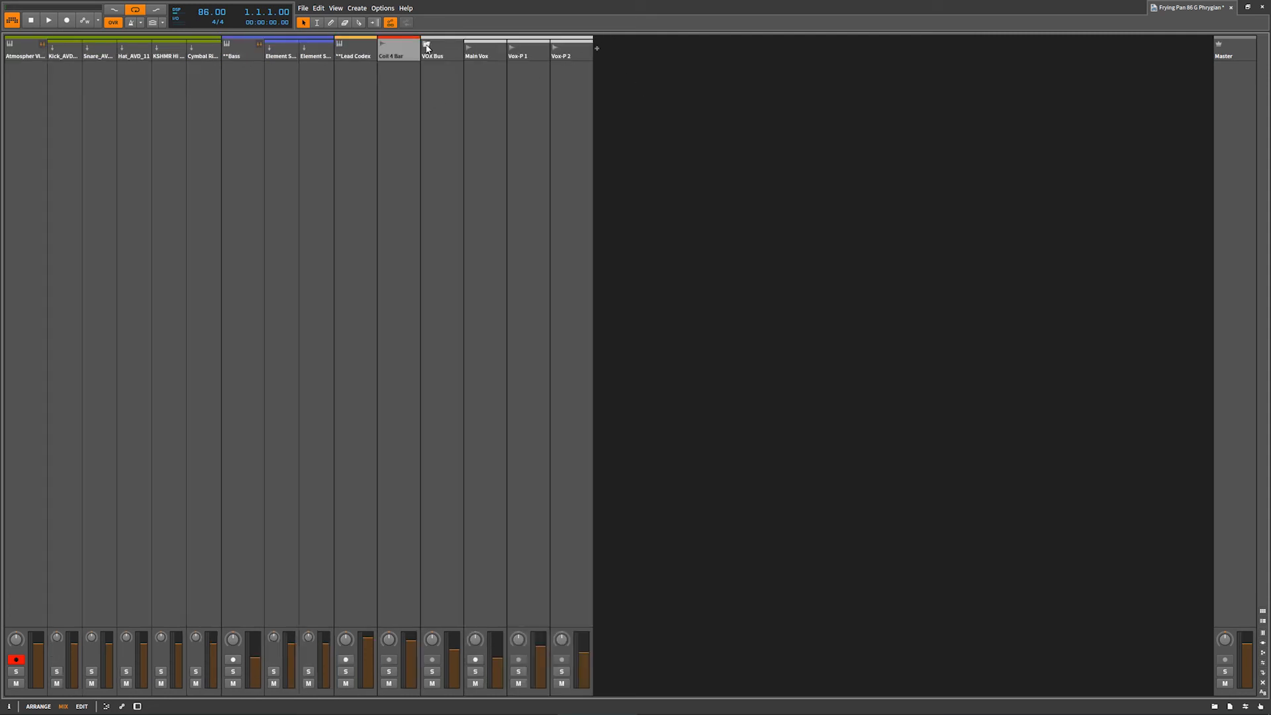
left_click(427, 45)
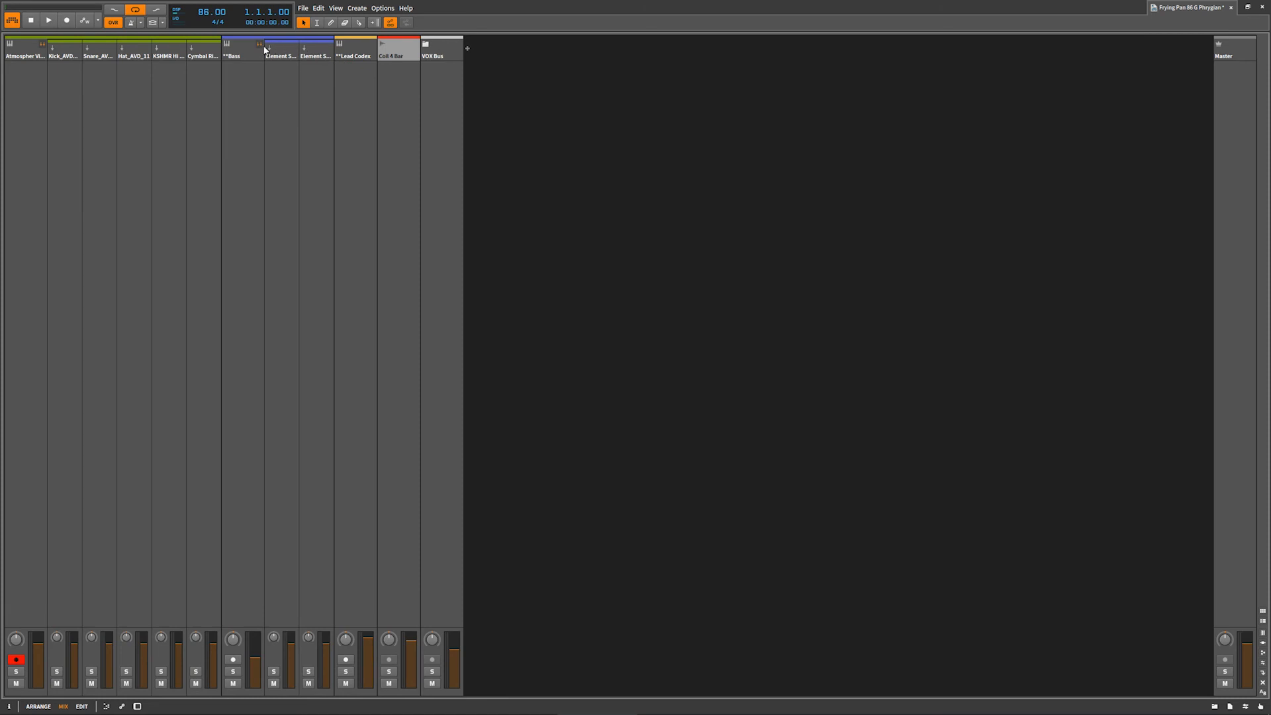
left_click(229, 48)
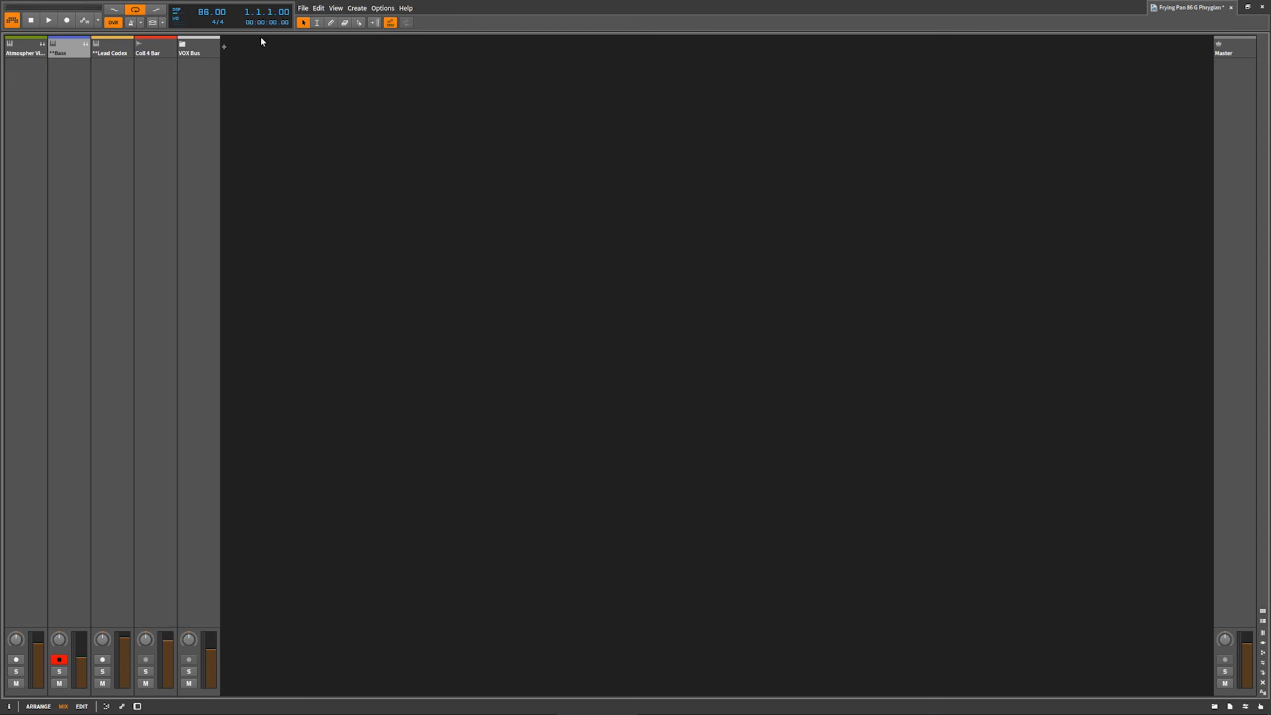
Show the clip launcher in the mixer and briefly play the 1/2 Bar ST drum clip in Scene 1
left_click(1263, 610)
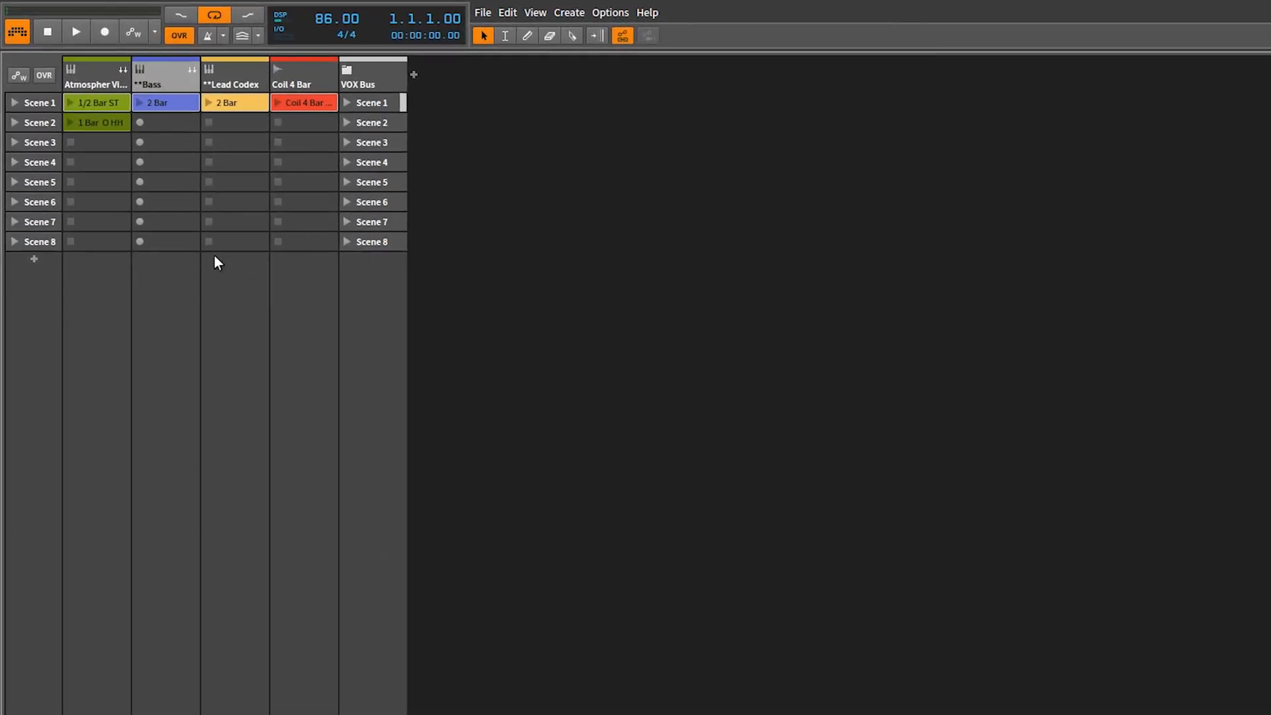
left_click(69, 103)
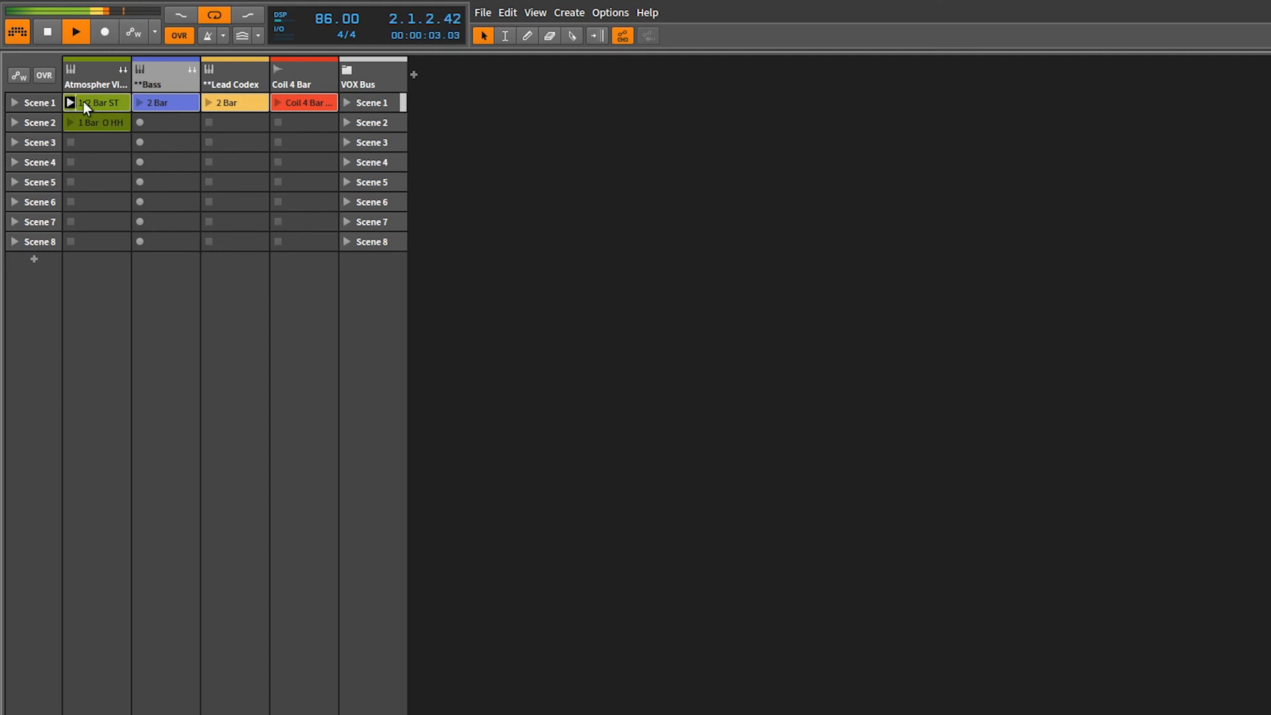
key("space")
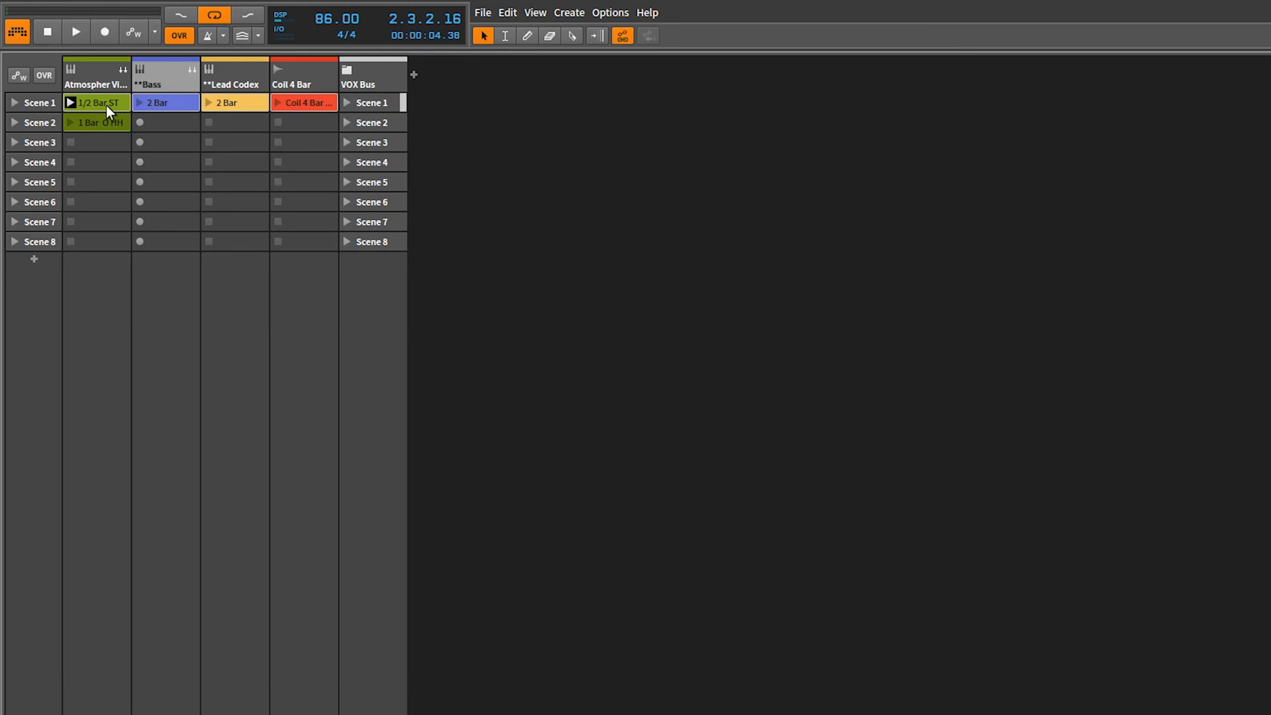
Relaunch the 1/2 Bar ST drum clip and open its notes in the detail editor to follow them during playback
left_click(106, 106)
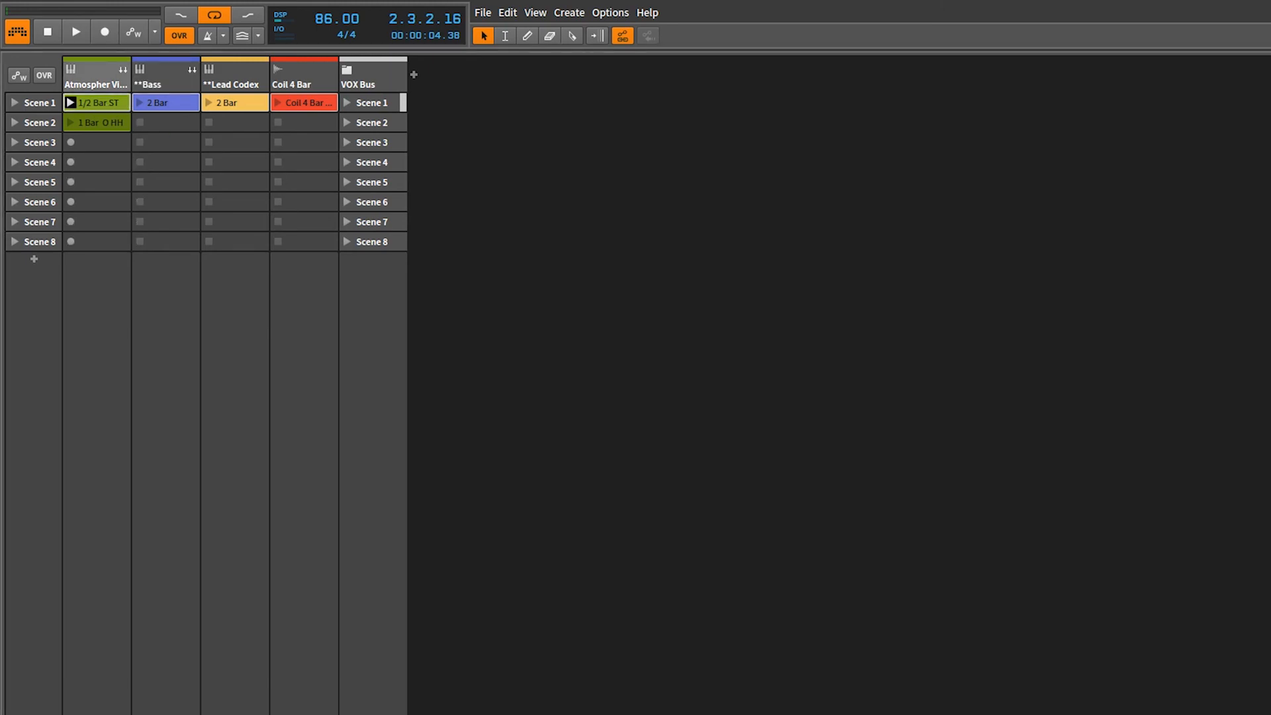
left_click(71, 102)
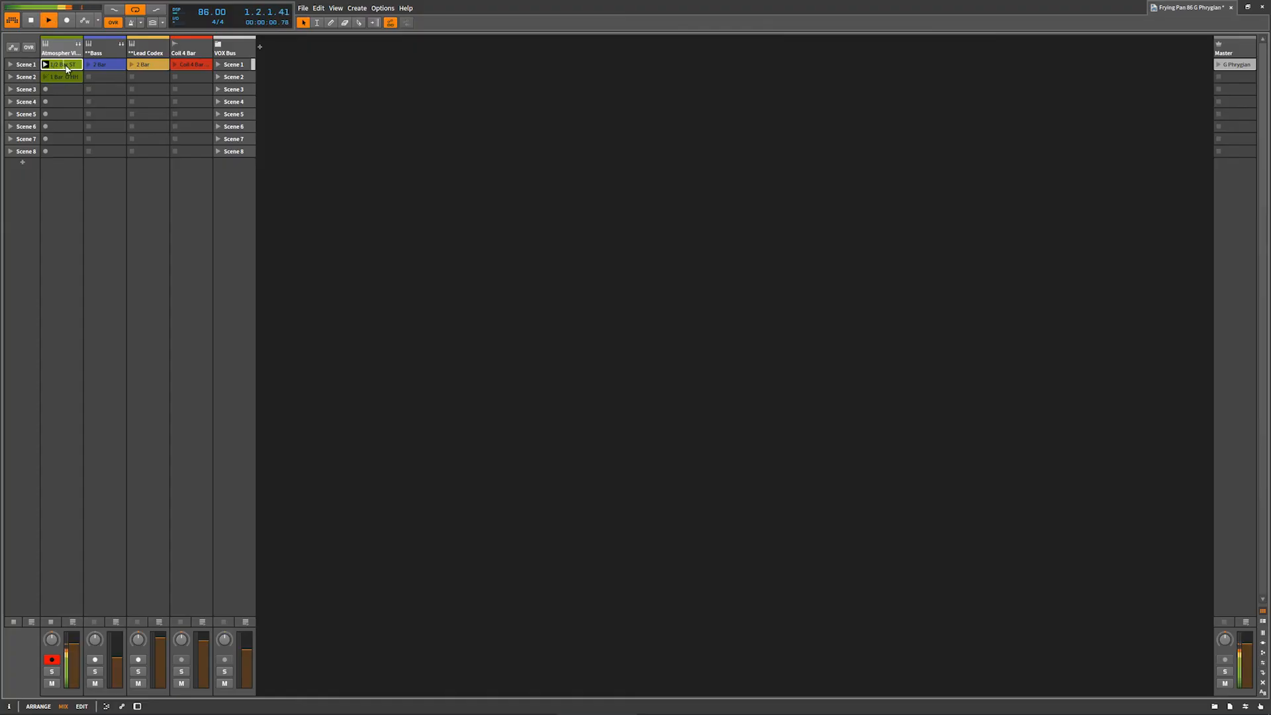
double_click(101, 102)
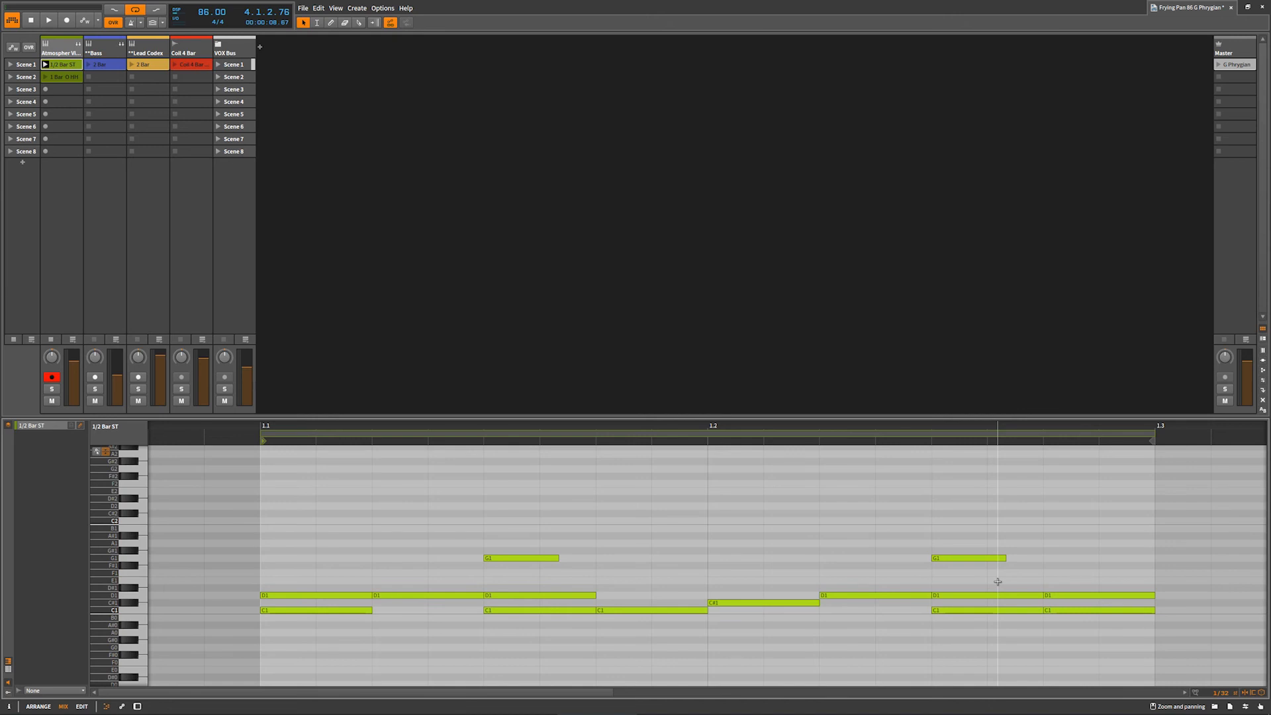
key("space")
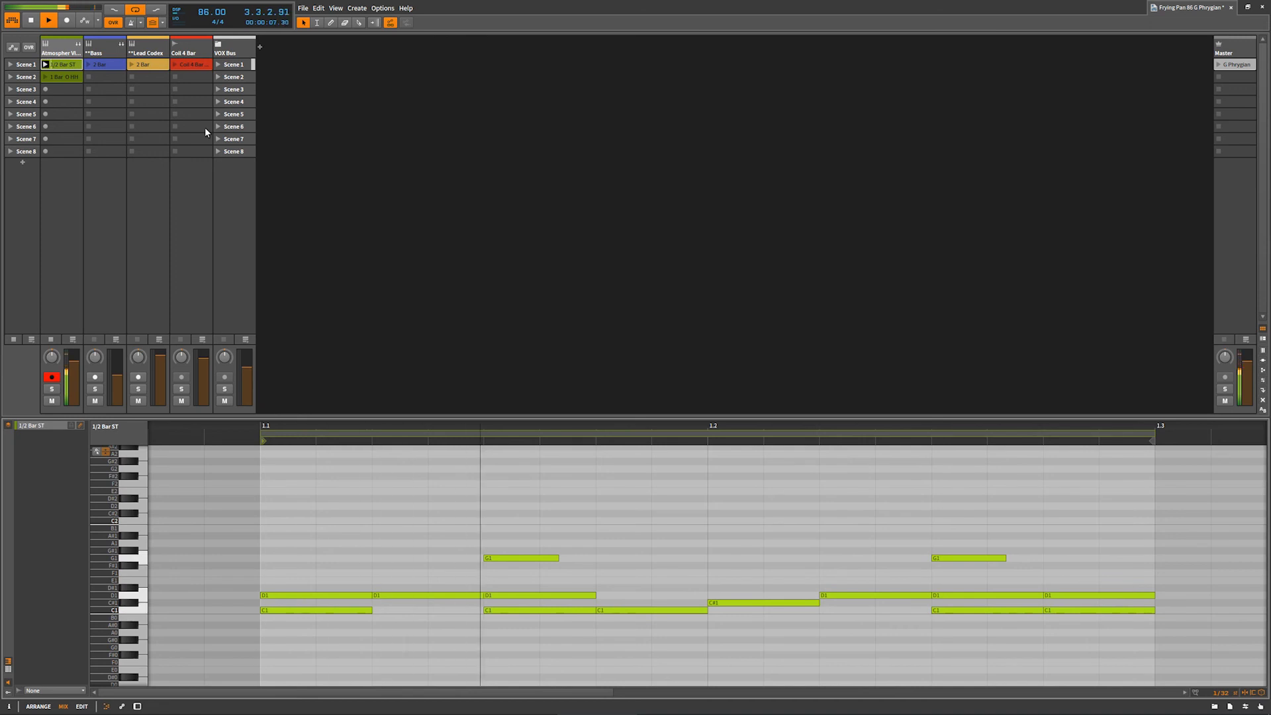
Check the groove's shuffle amount and compare drum playback with the groove off and on, leaving it enabled
left_click(152, 22)
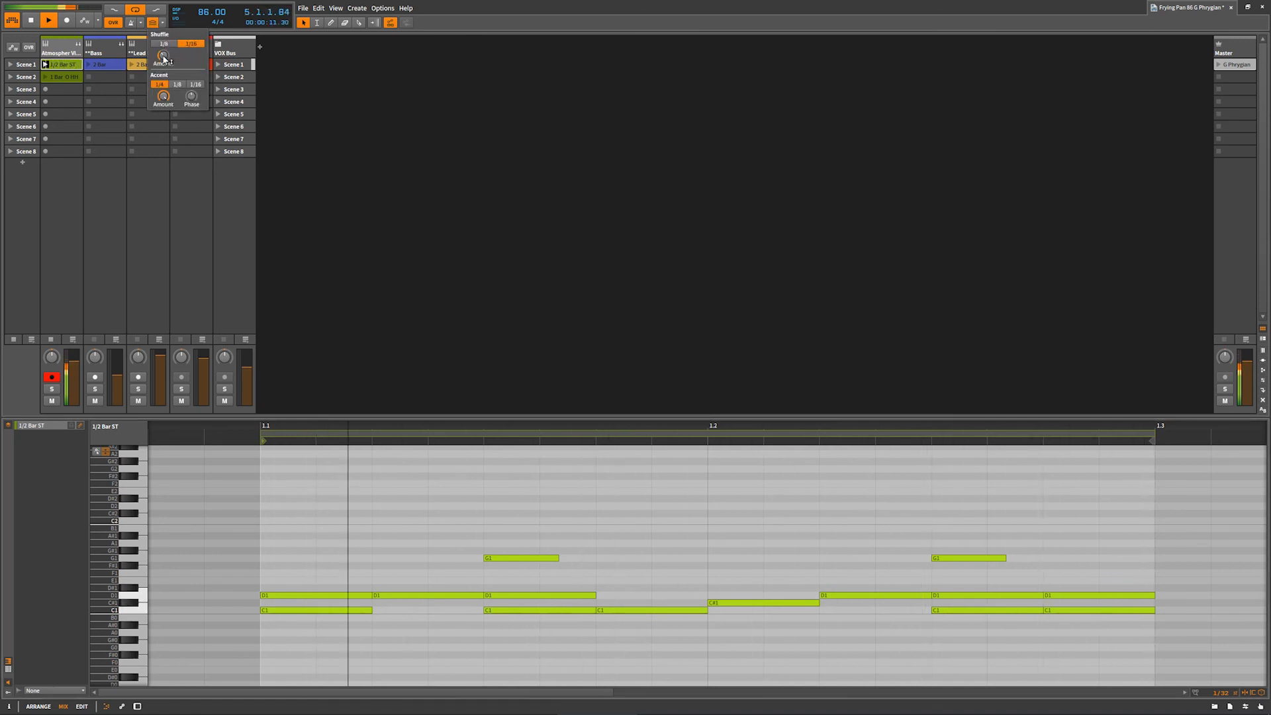
mouse_move(164, 57)
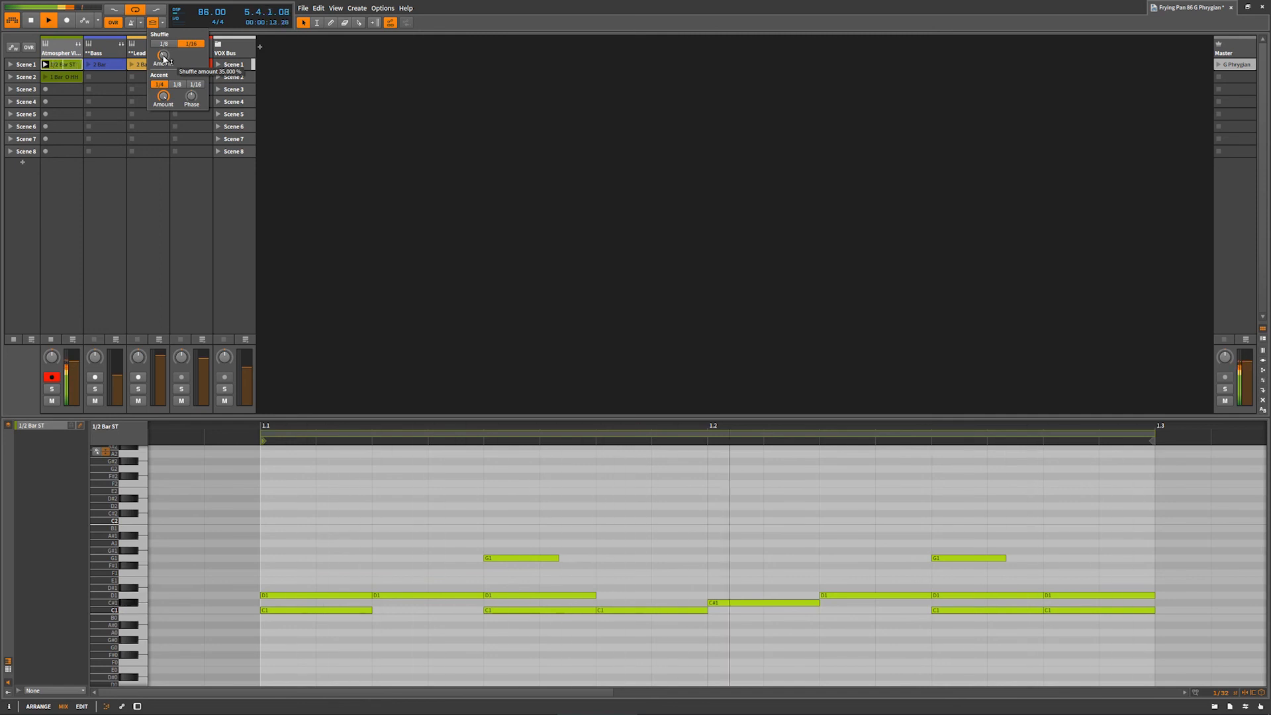
left_click(152, 26)
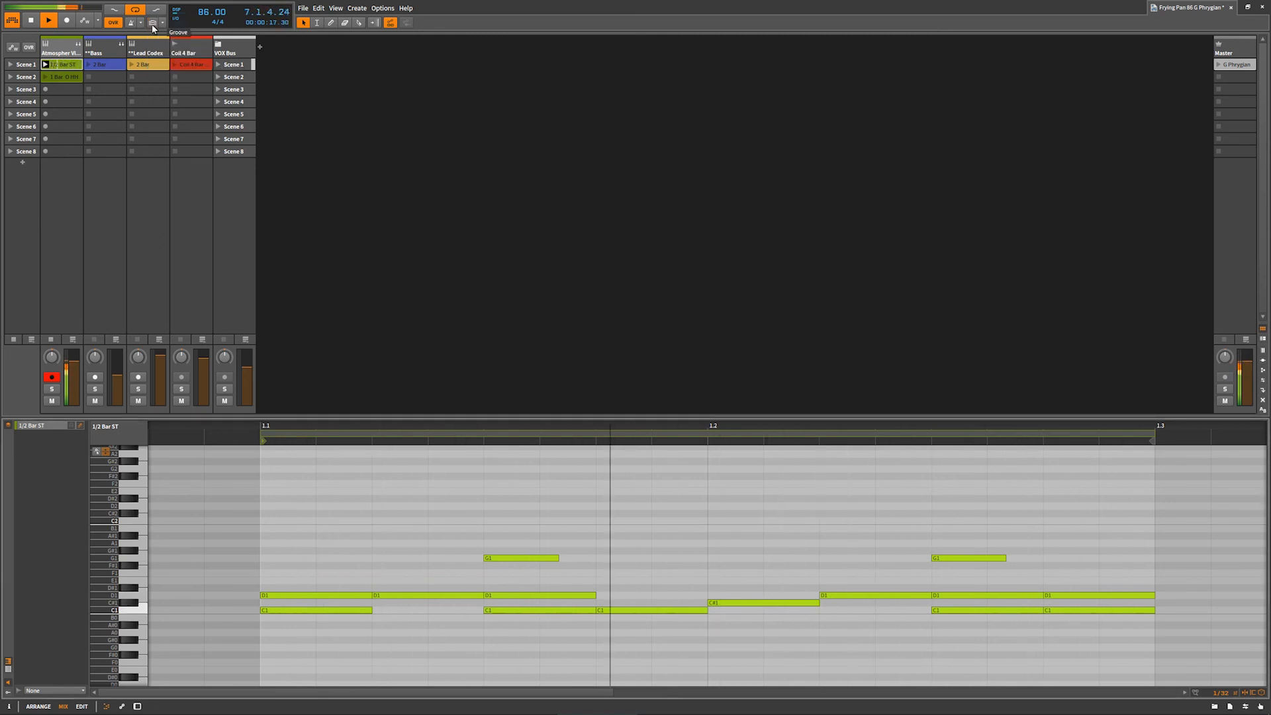
left_click(152, 23)
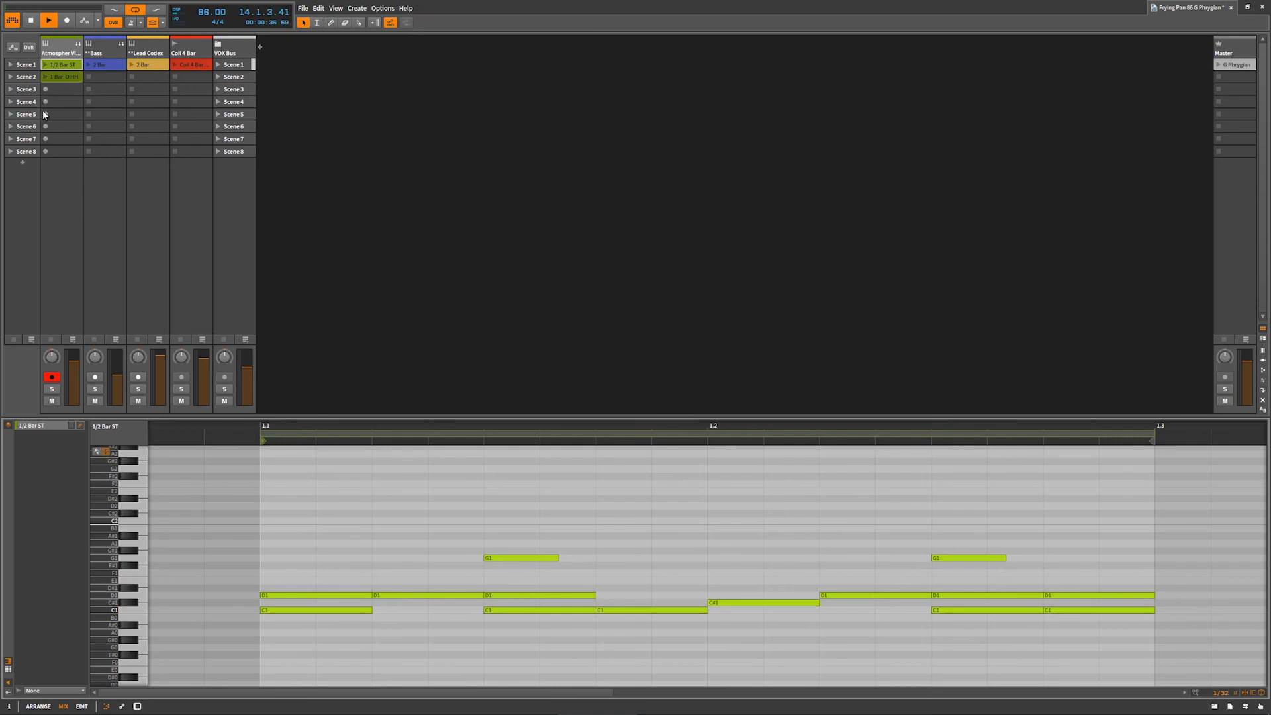
Show the 1 Bar O HH drum clip's notes, launch the Bass track's 2 Bar clip alongside it and show its notes
left_click(59, 76)
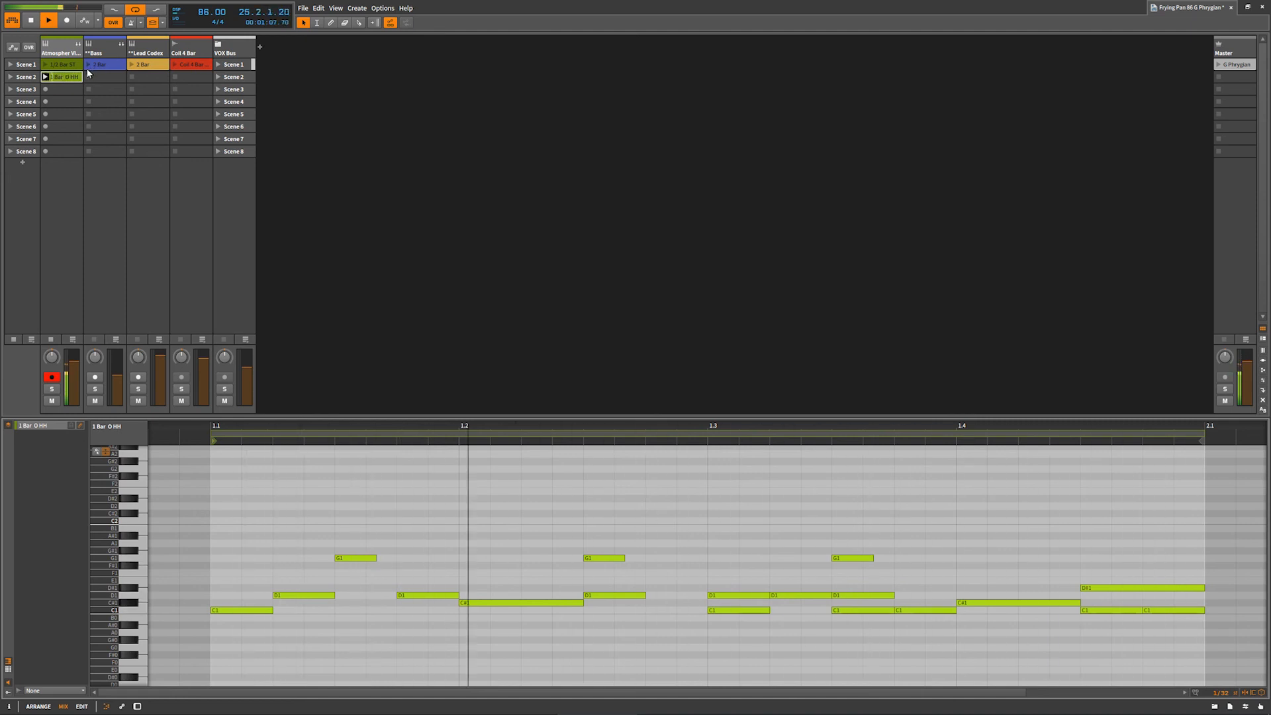
left_click(87, 65)
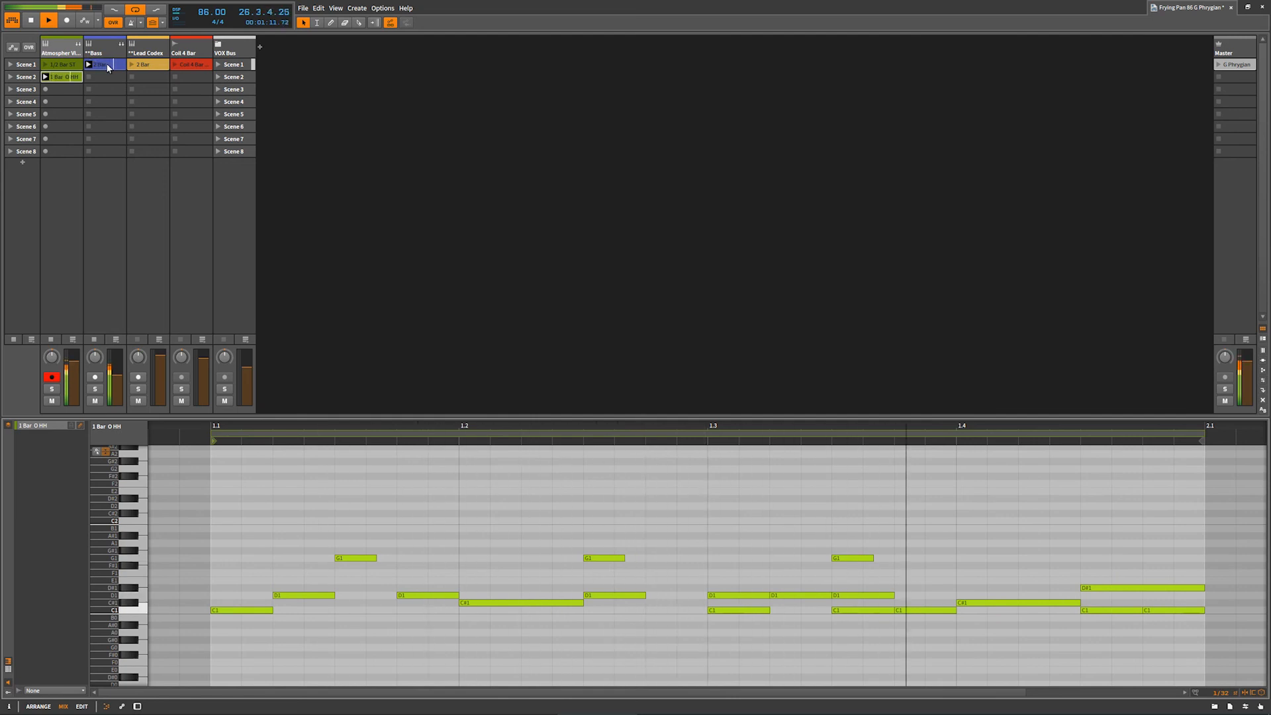
left_click(108, 68)
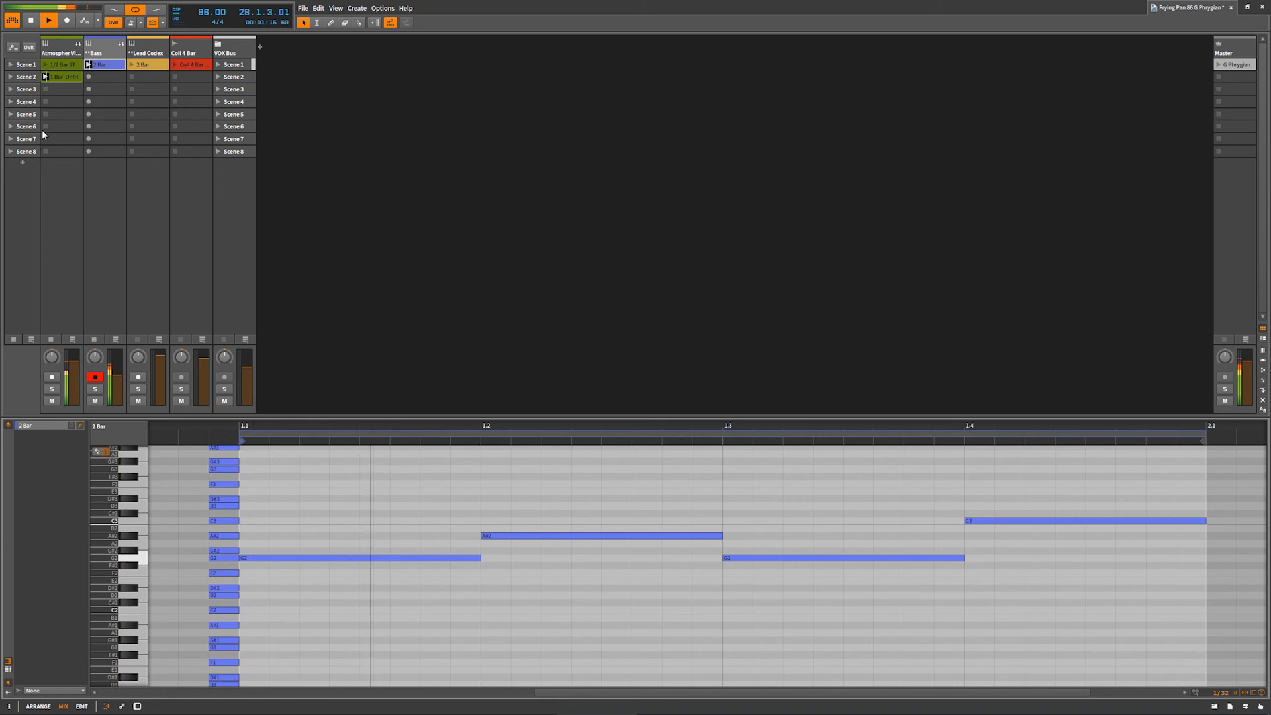
Layer the 1 Bar O HH drum notes with the bass clip's notes in the editor, with both patterns fully in view
left_click(67, 75)
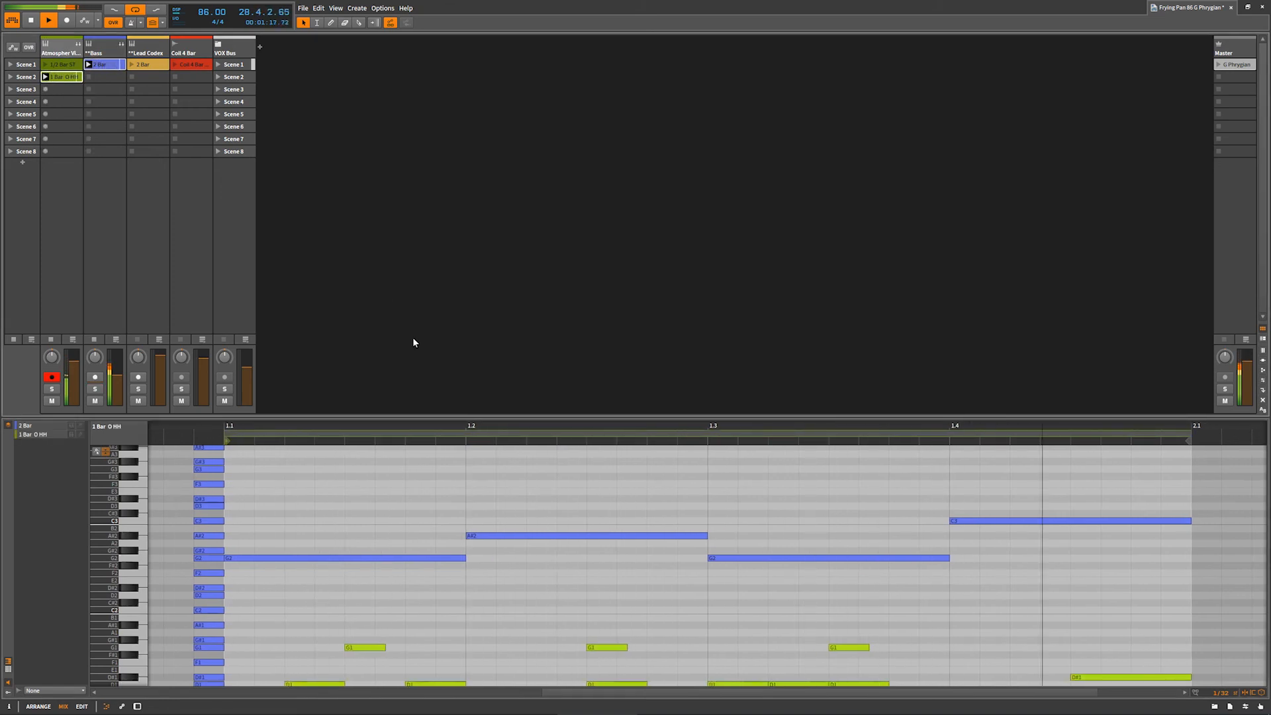
scroll(511, 484, "down", 2)
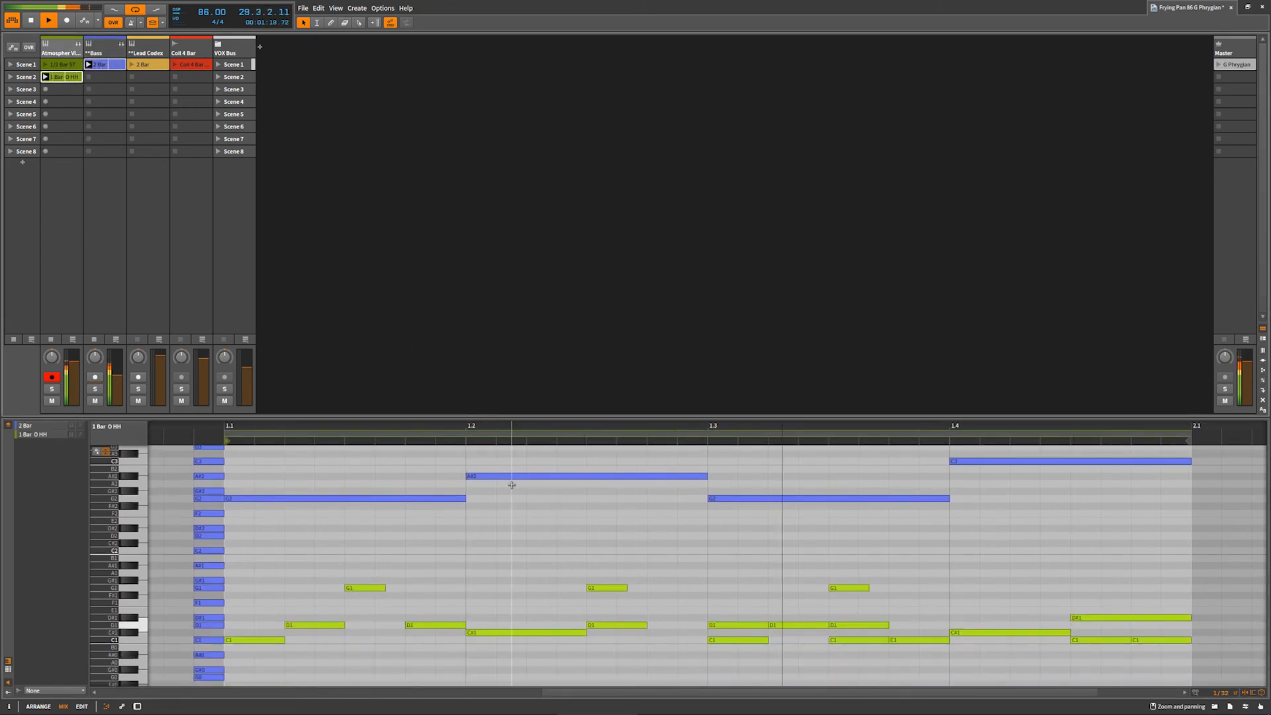
left_click_drag(579, 427, 578, 397)
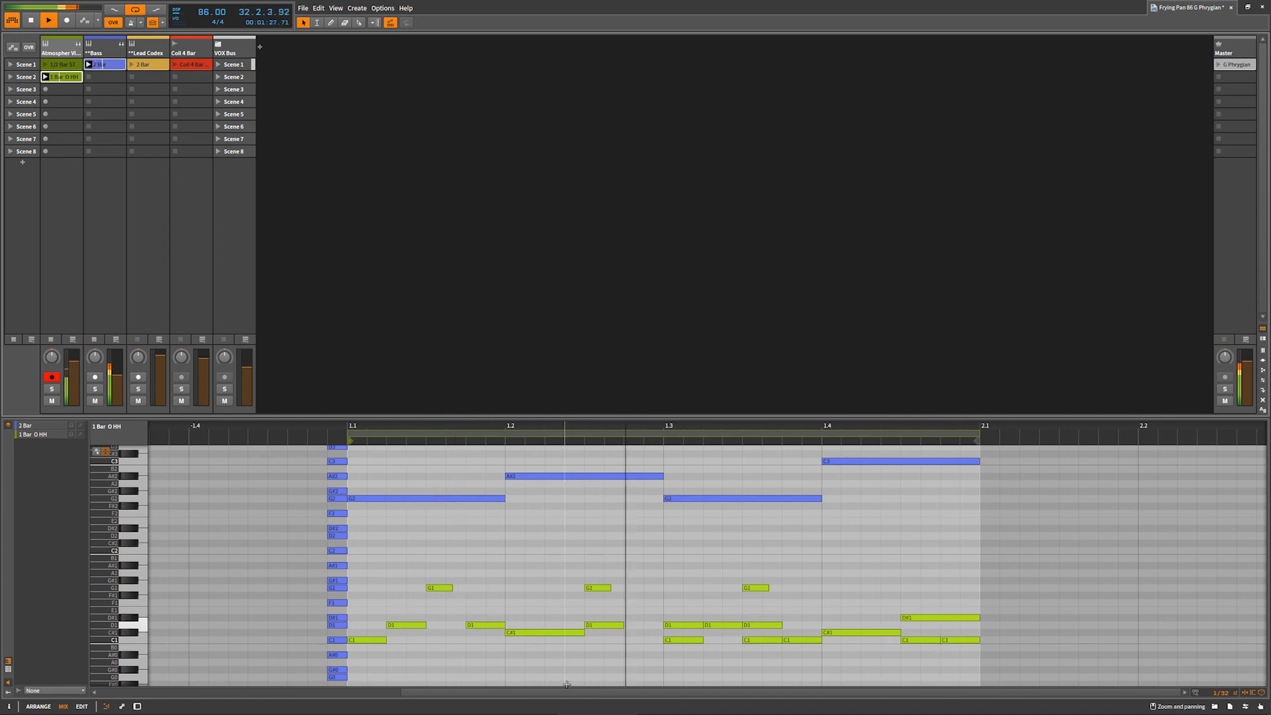
Layer the Lead Codex 2 Bar, Bass 2 Bar and 1/2 Bar ST clips in the note editor to compare their patterns and lengths
left_click(146, 64)
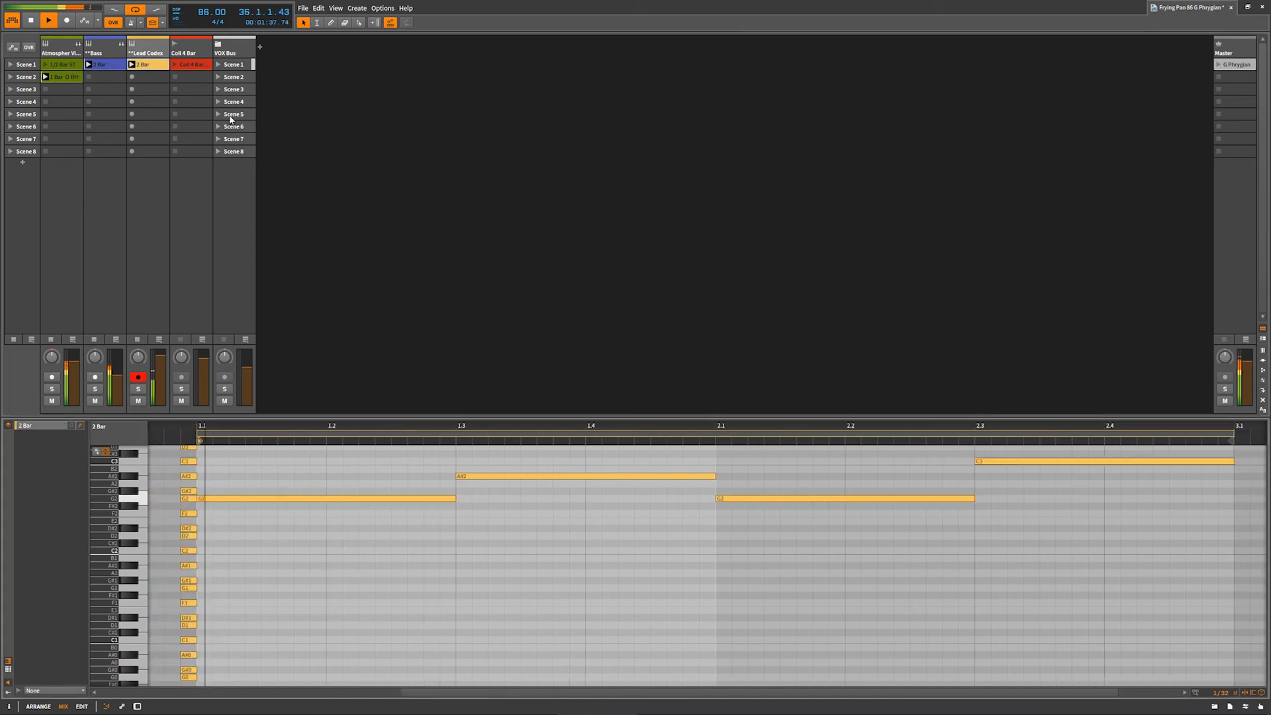
left_click(105, 64, "shift")
left_click(70, 66, "shift")
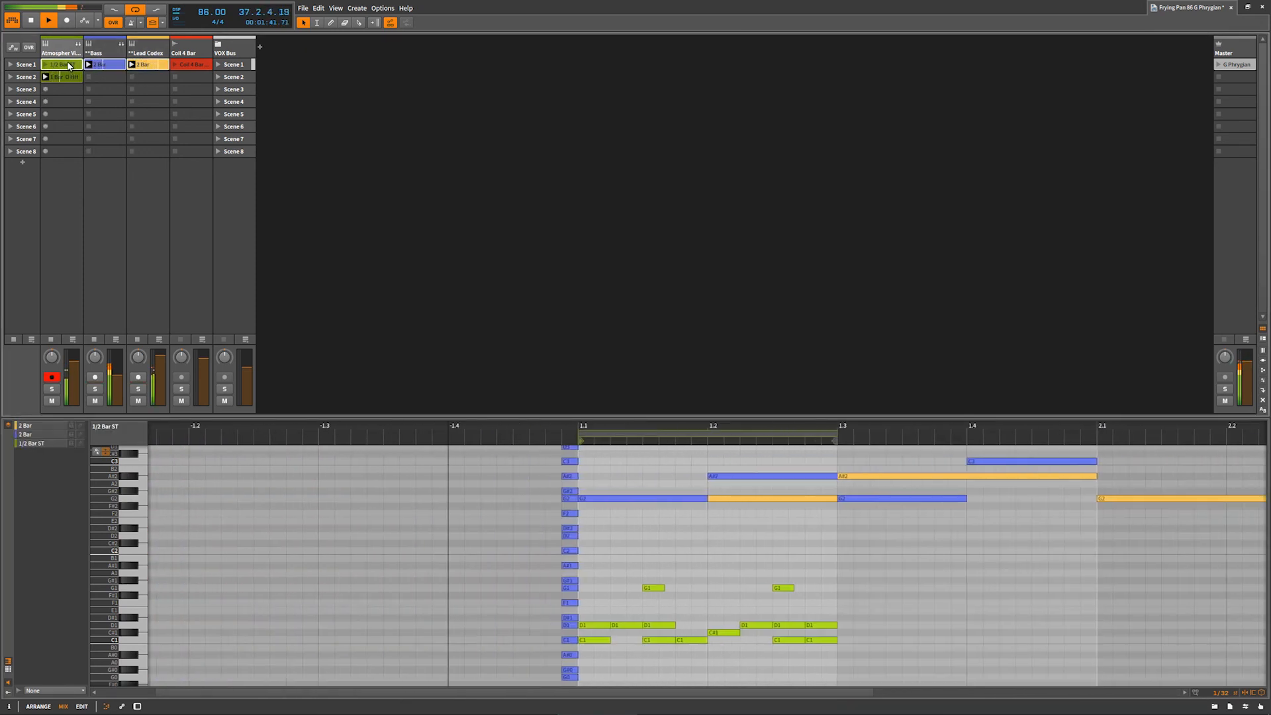
scroll(774, 500, "up", 3)
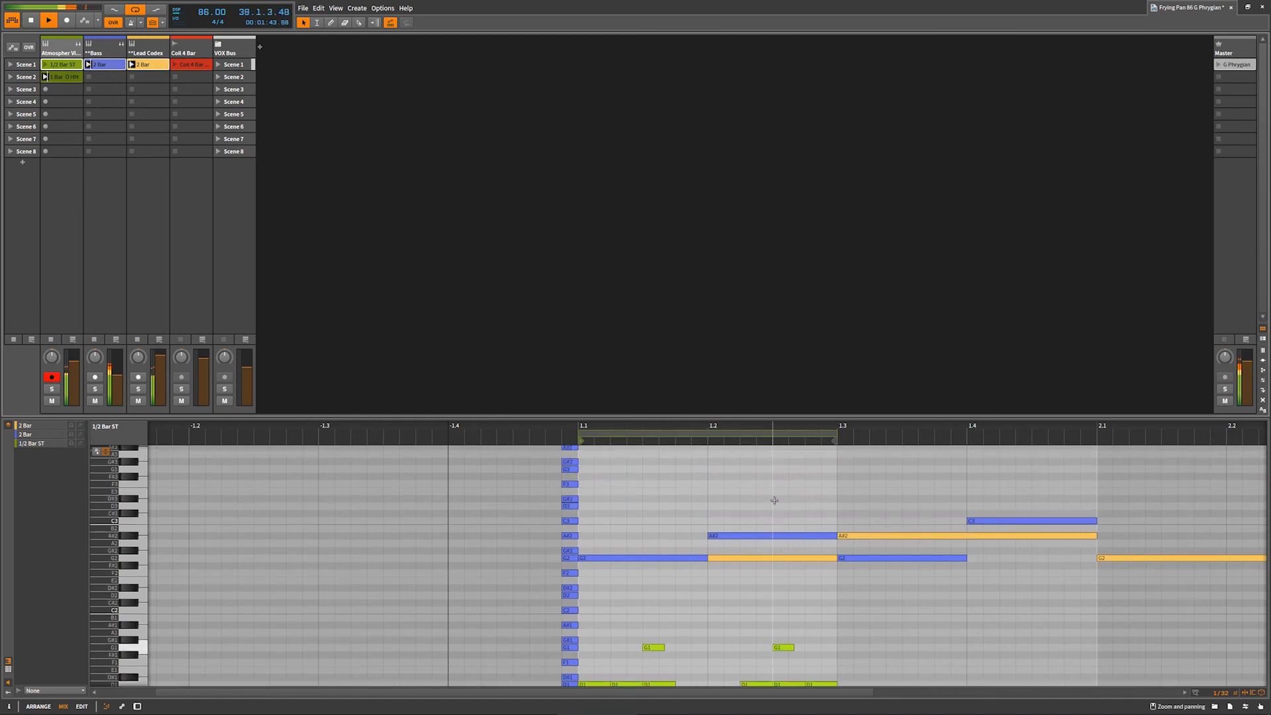
scroll(773, 499, "down", 1)
left_click_drag(1003, 435, 736, 439)
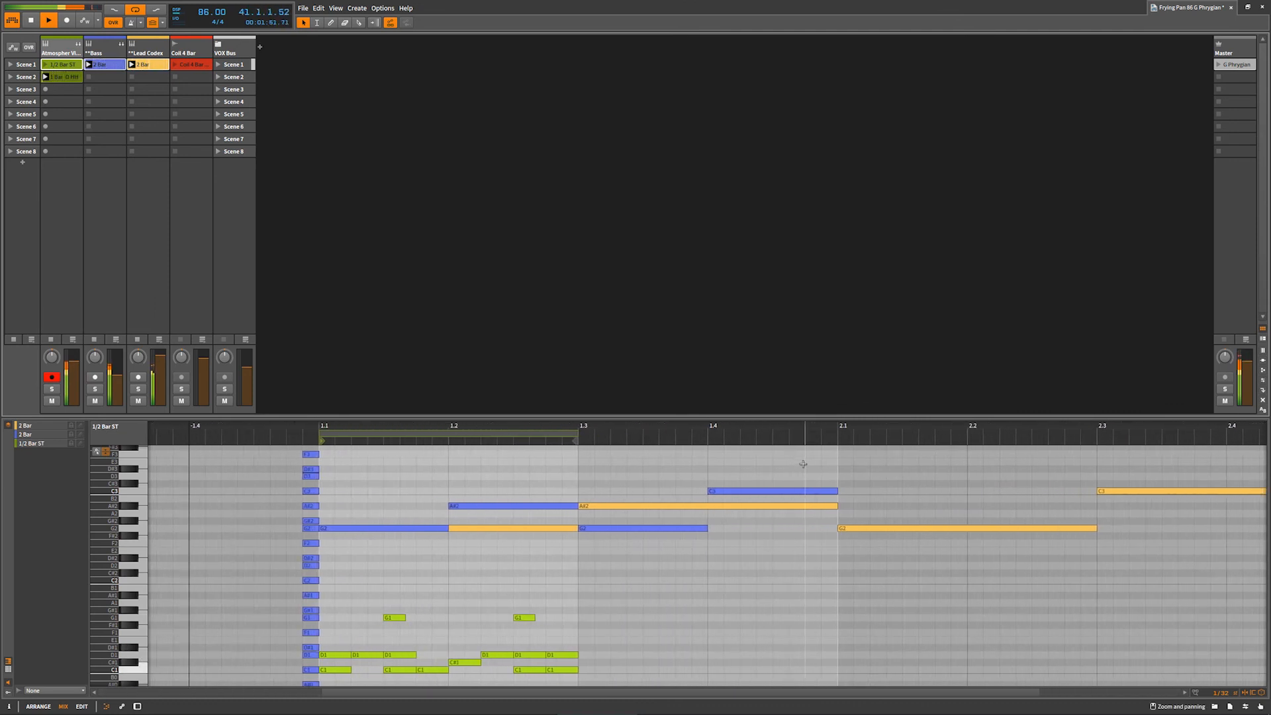
left_click_drag(821, 433, 709, 433)
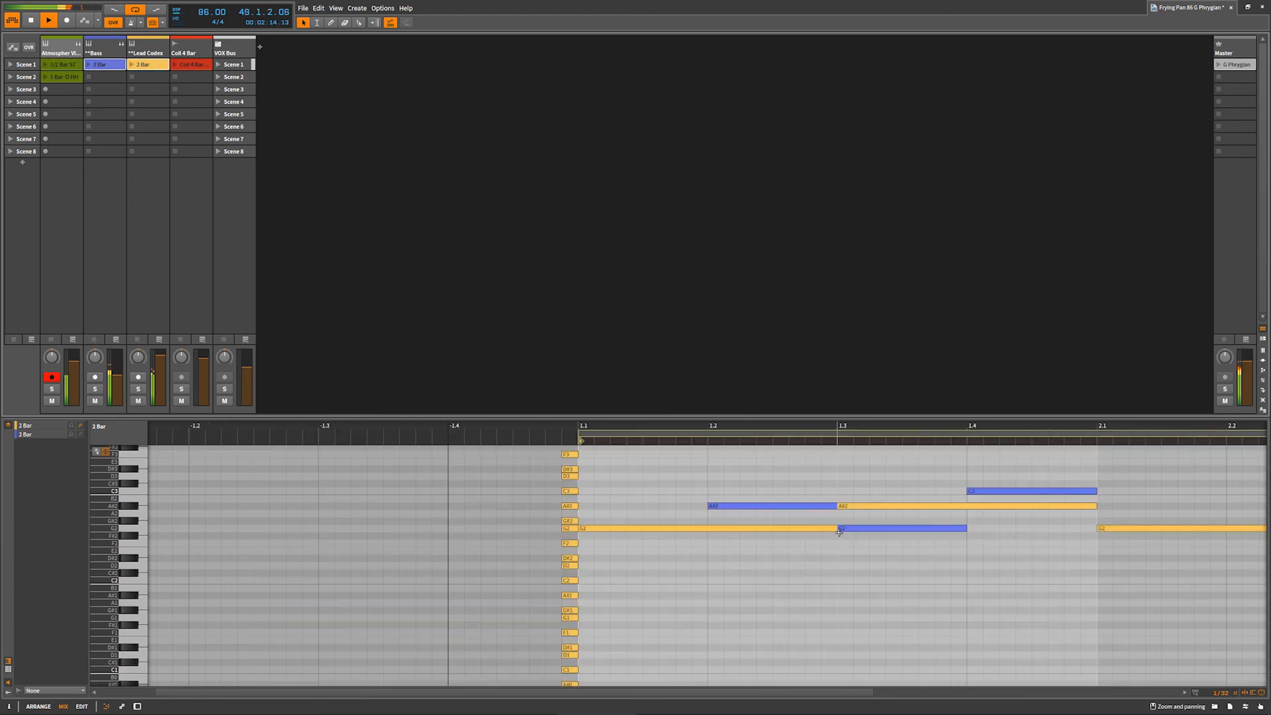
Examine the Coil 4 Bar audio clip's waveform, launch the clip, and close the detail editor
left_click(191, 65)
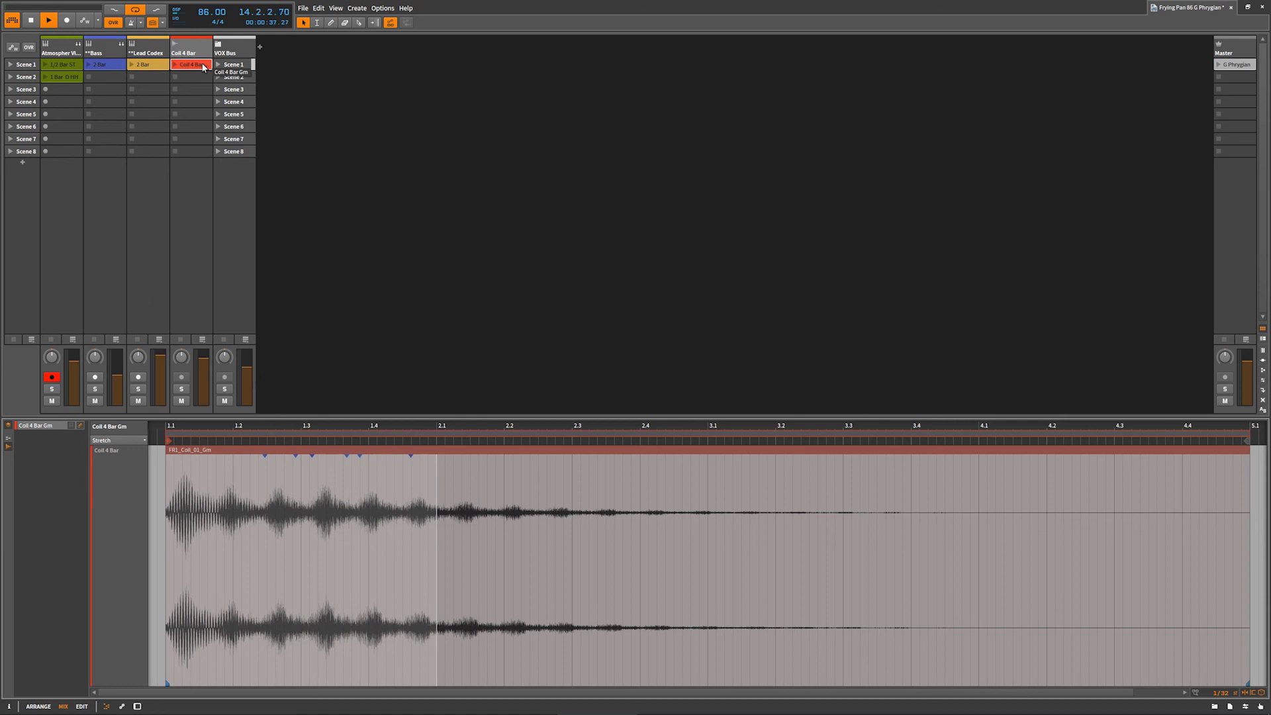
left_click(174, 66)
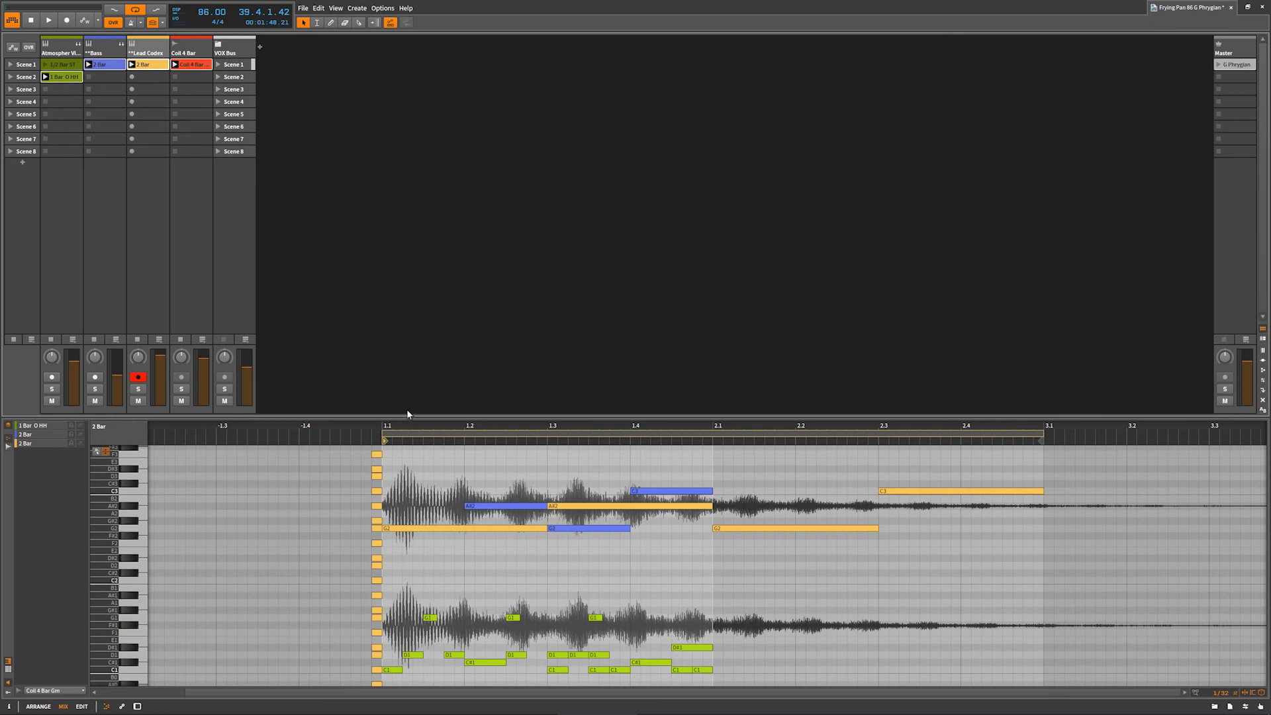
left_click_drag(407, 416, 265, 711)
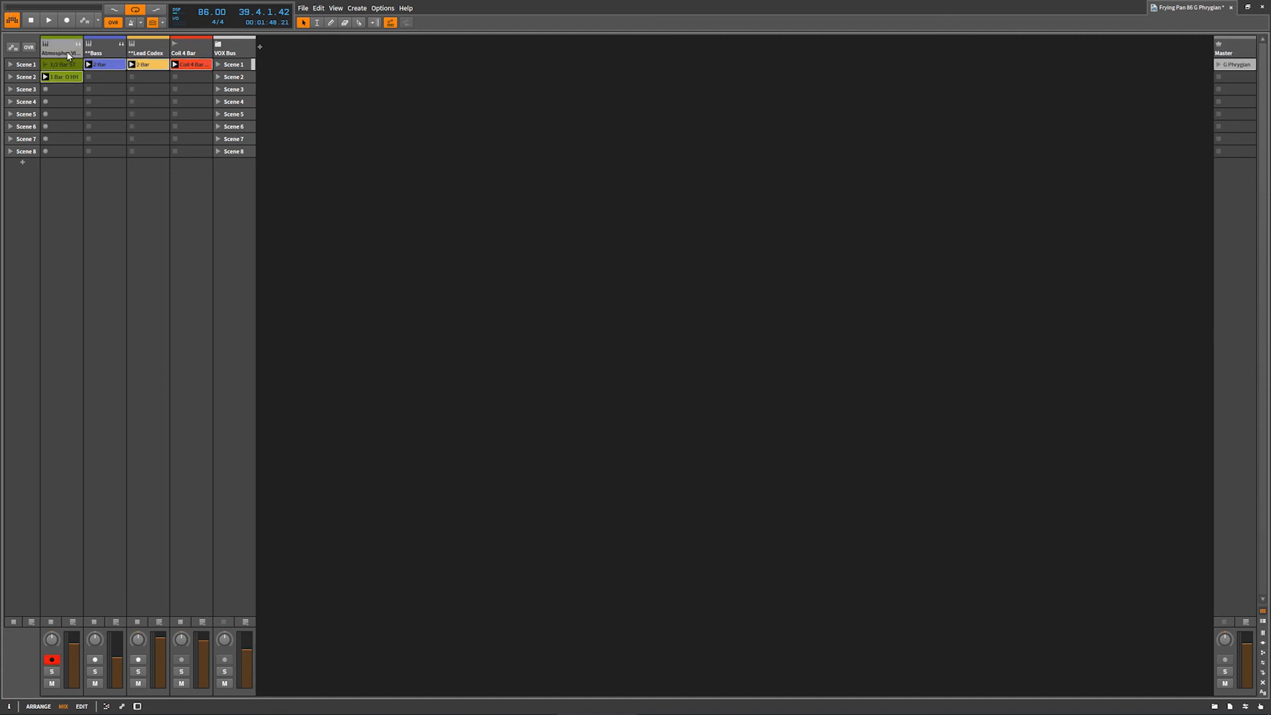
Show the drum machine device of the Atmospher Vinyl Drums track and stop all playing clips
double_click(69, 55)
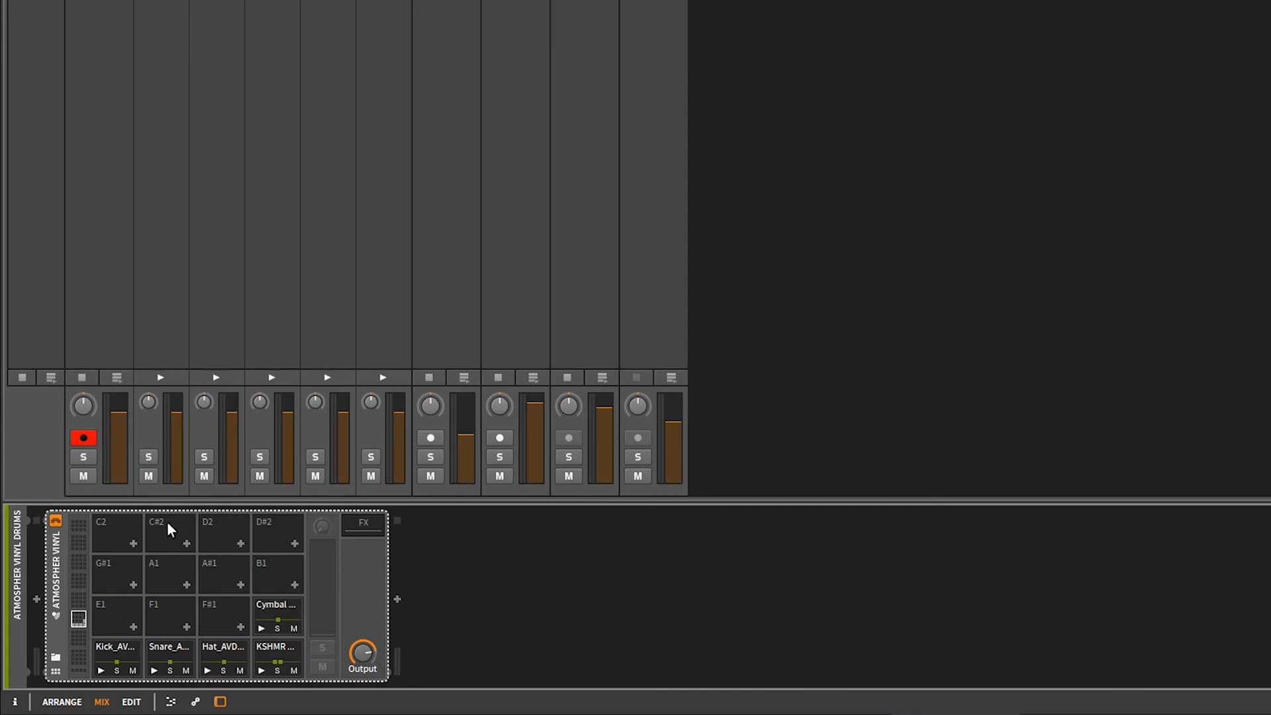
left_click(22, 381)
left_click(73, 1)
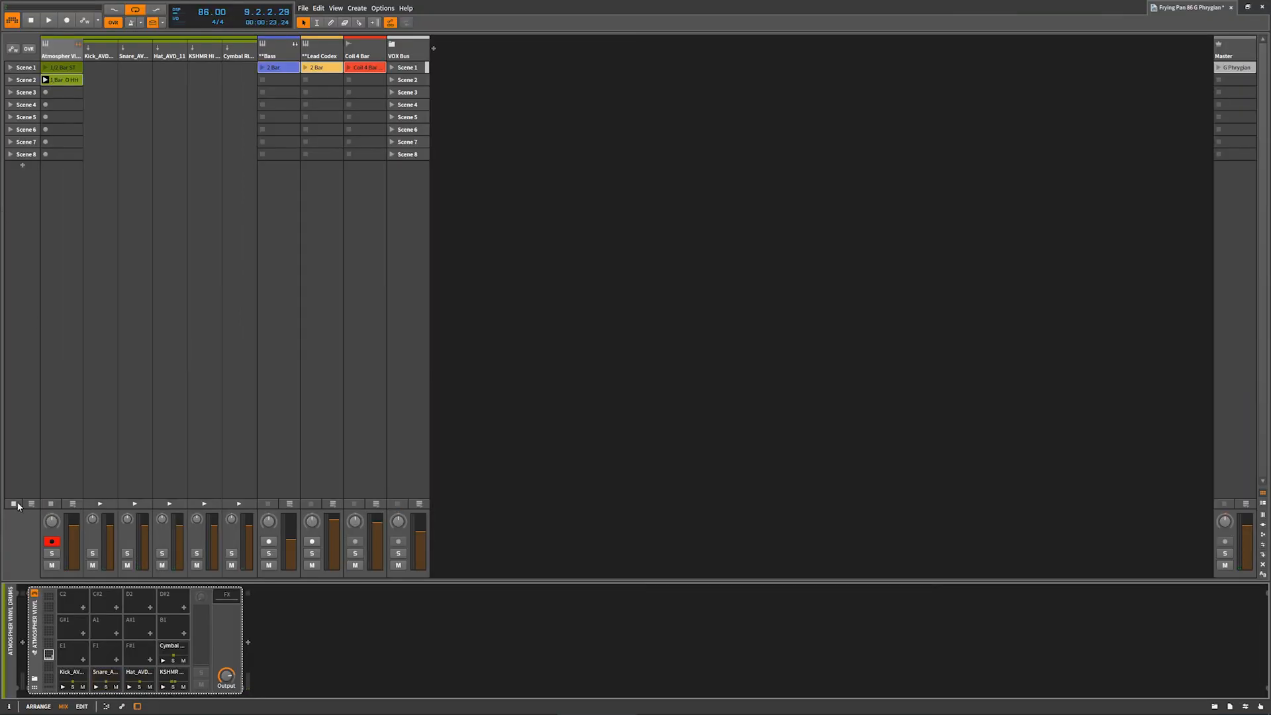
Fold the Atmospher Vinyl Drums channels, unfold the Bass track's layers, and show its Element synth window over the empty mixer area
left_click(77, 44)
left_click(121, 44)
left_click_drag(526, 188, 560, 219)
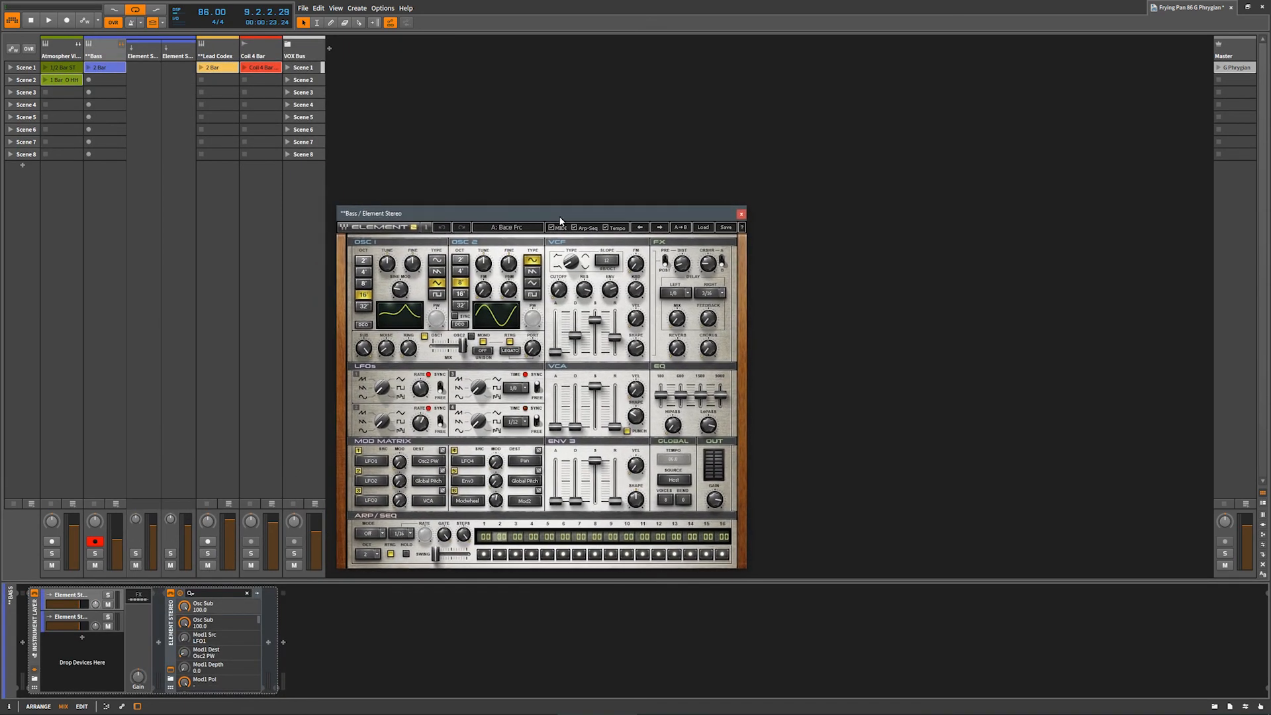
mouse_move(454, 552)
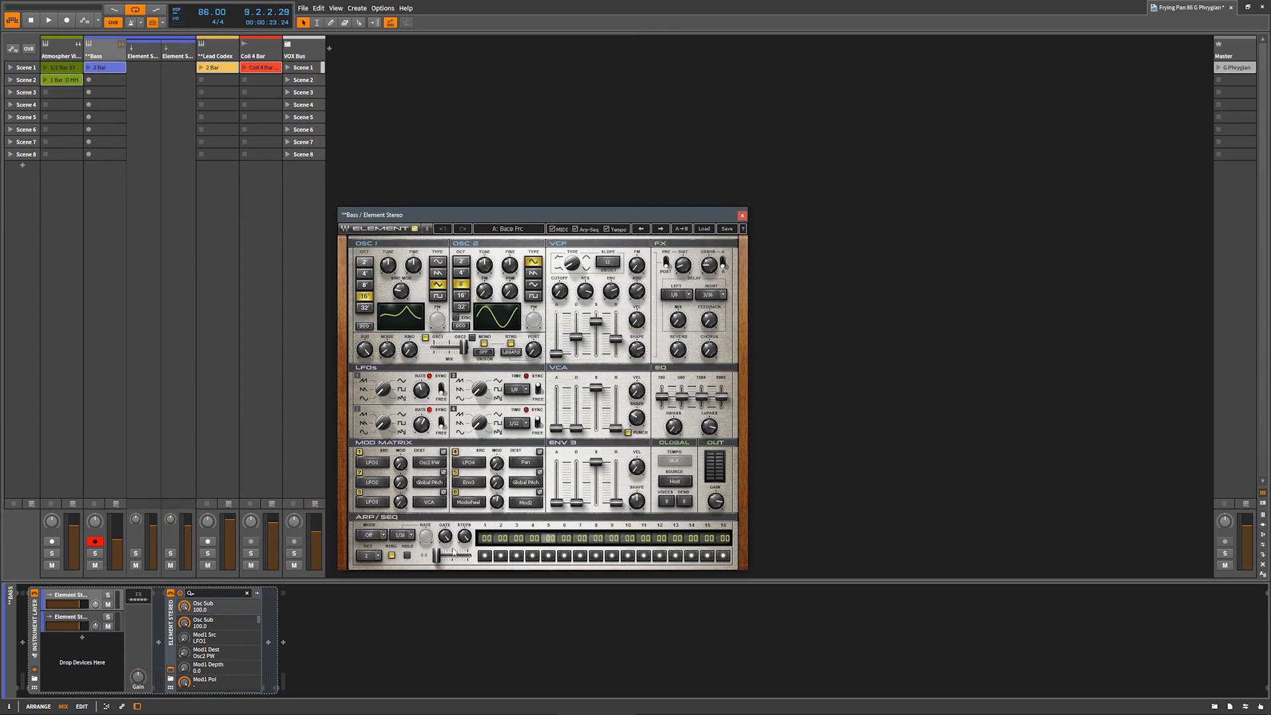
Launch the Bass 2 Bar clip and open it in the note editor without the other layered clips, keeping the Element window clear
left_click(89, 68)
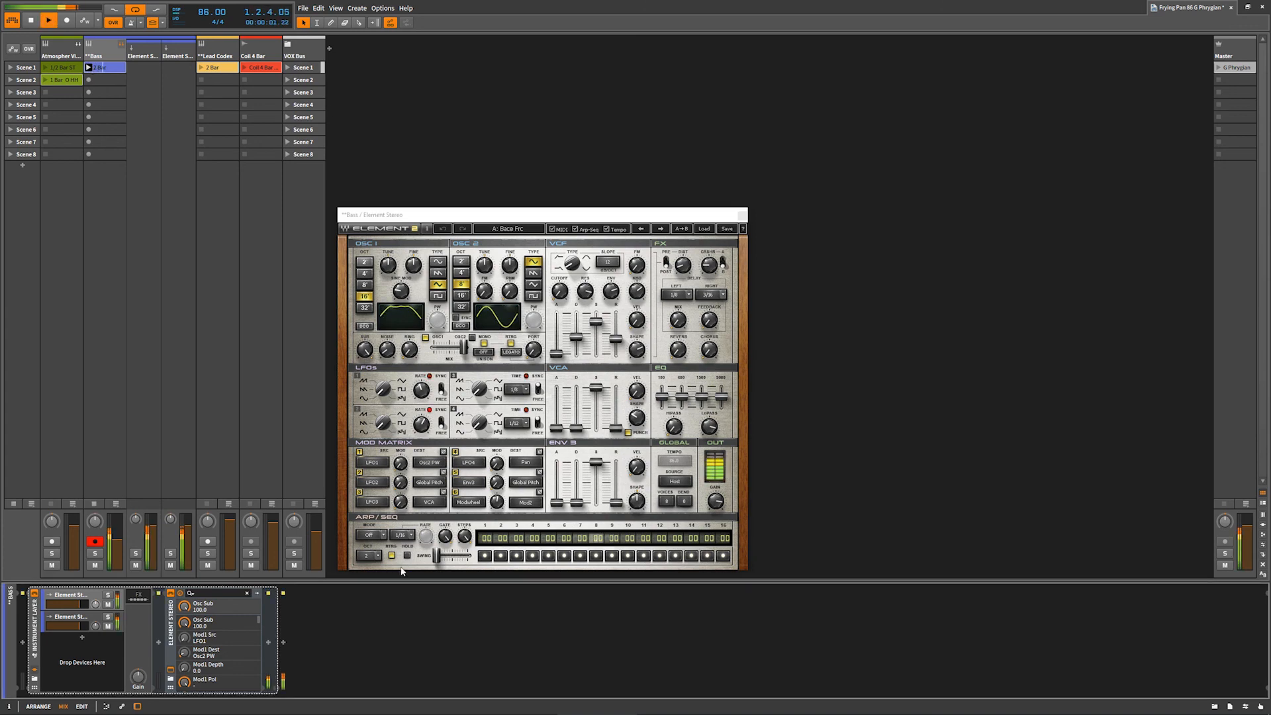
left_click_drag(410, 210, 434, 45)
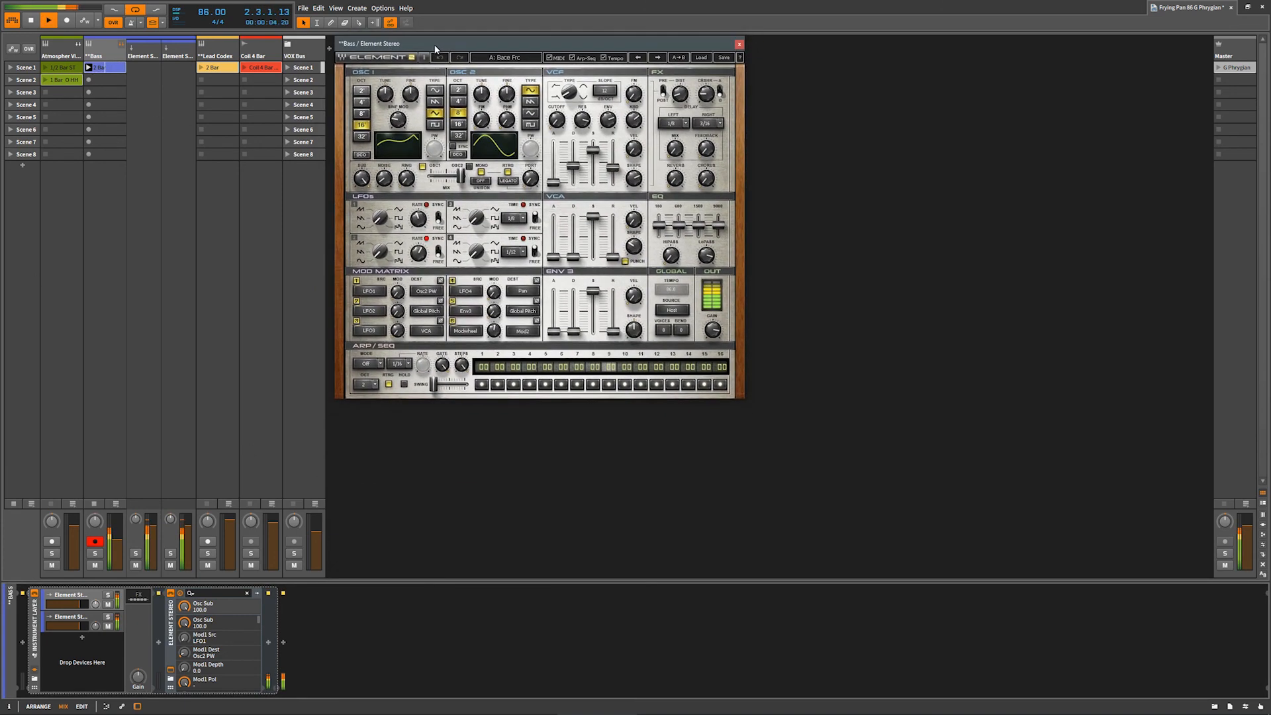
left_click(102, 67)
left_click_drag(383, 605, 382, 439)
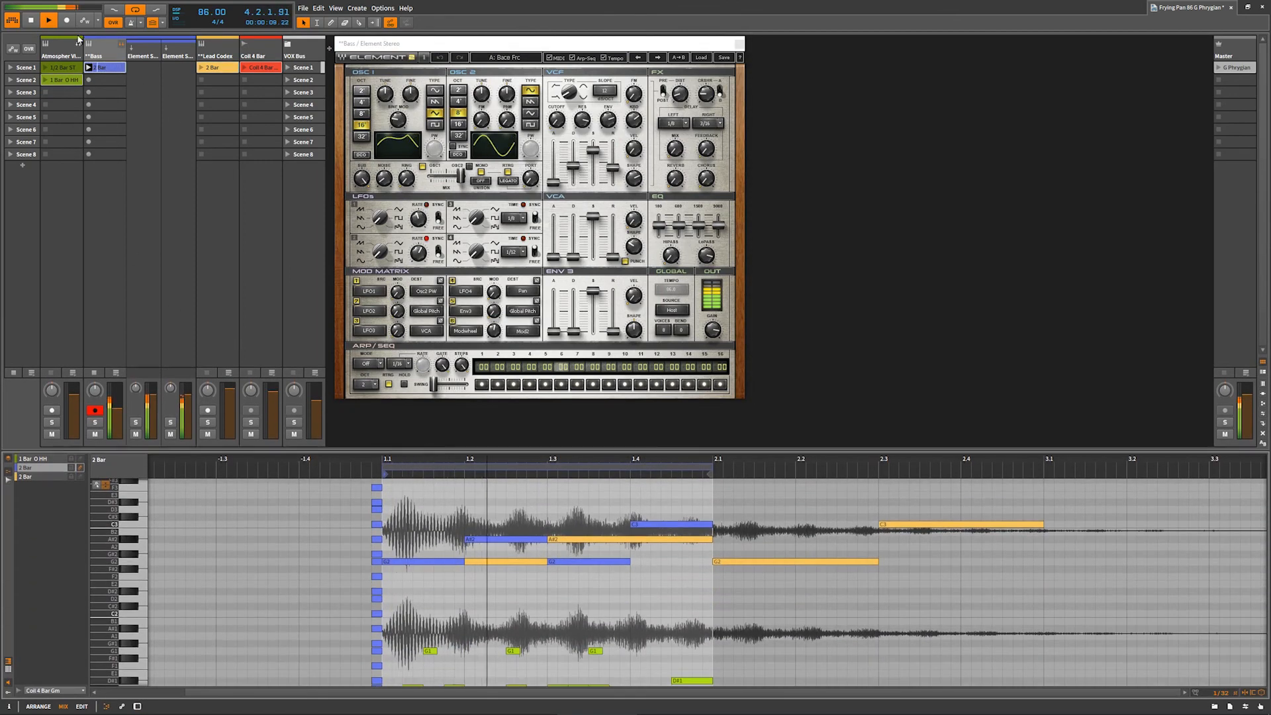
left_click(9, 458)
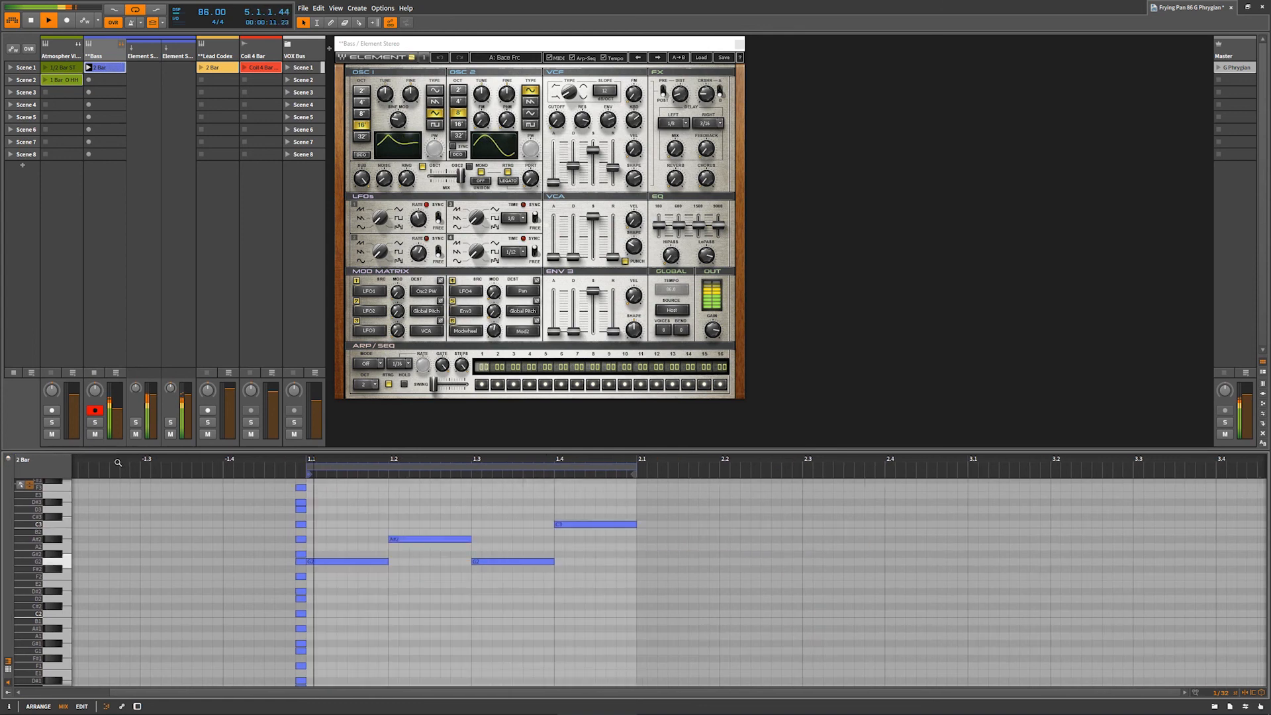
Fit the bass clip's notes to the editor width and replay the clip alongside the Element synth window
double_click(109, 68)
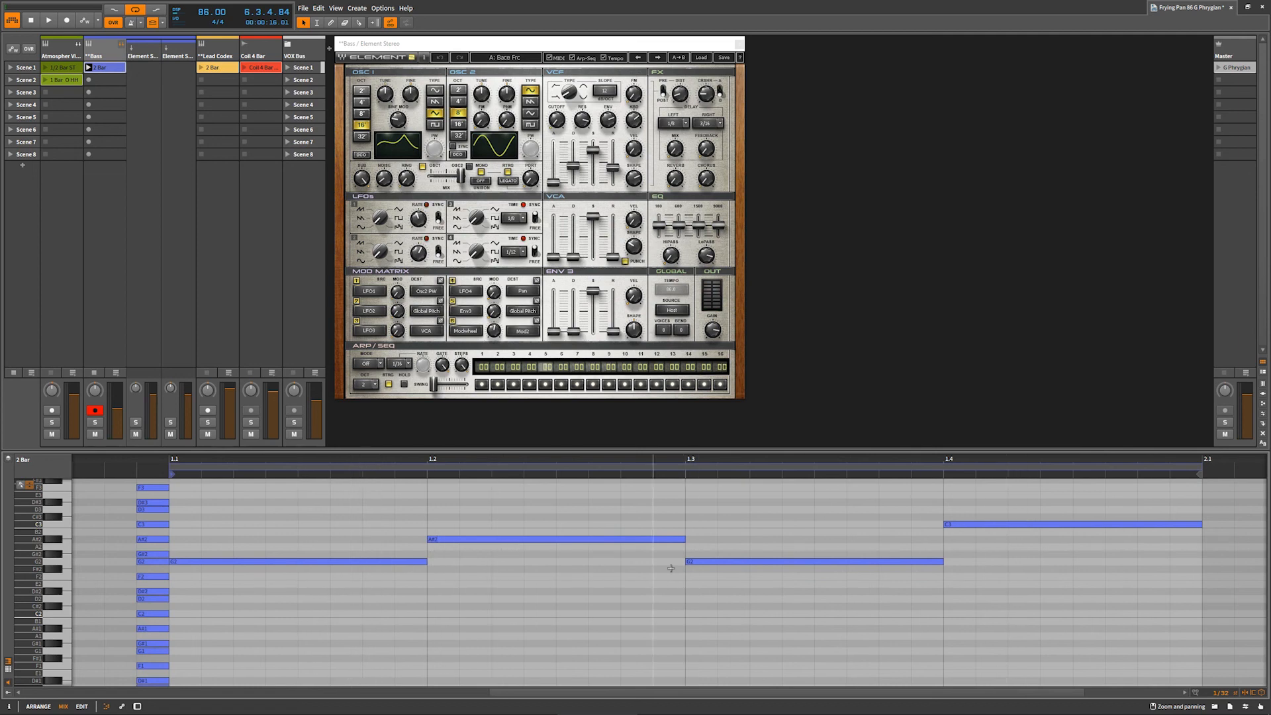
left_click(89, 66)
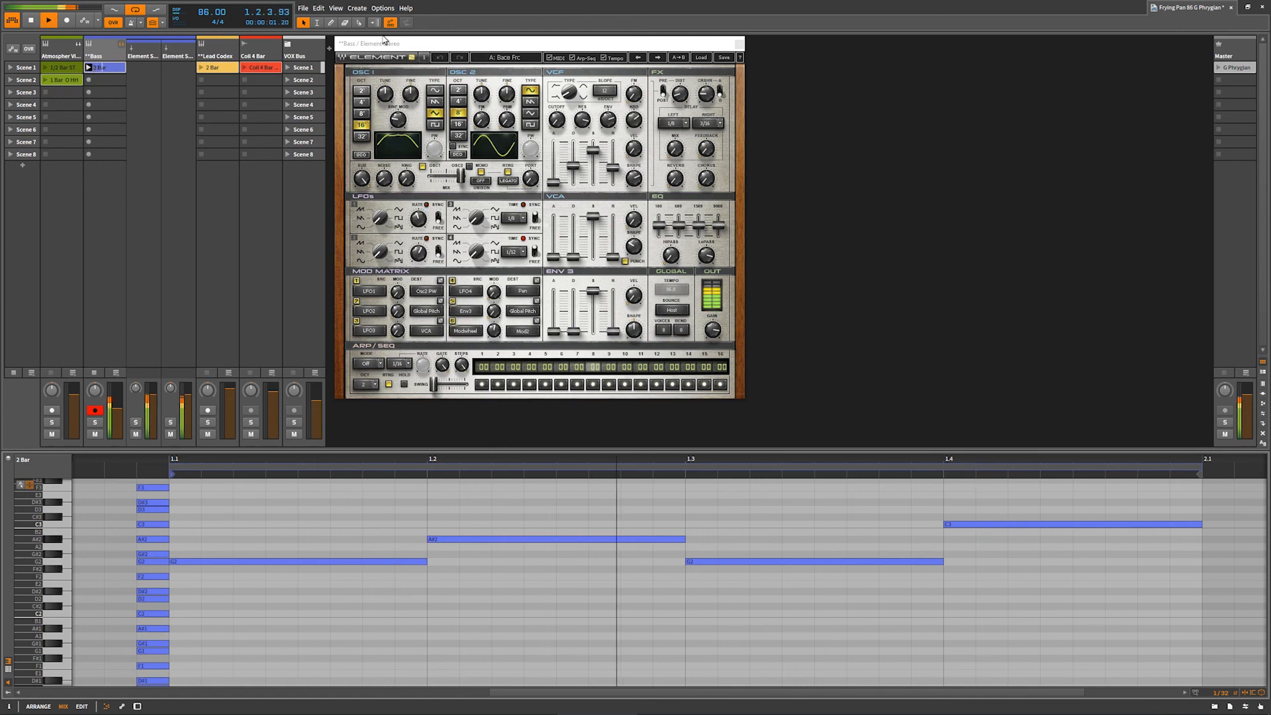
left_click_drag(399, 44, 399, 60)
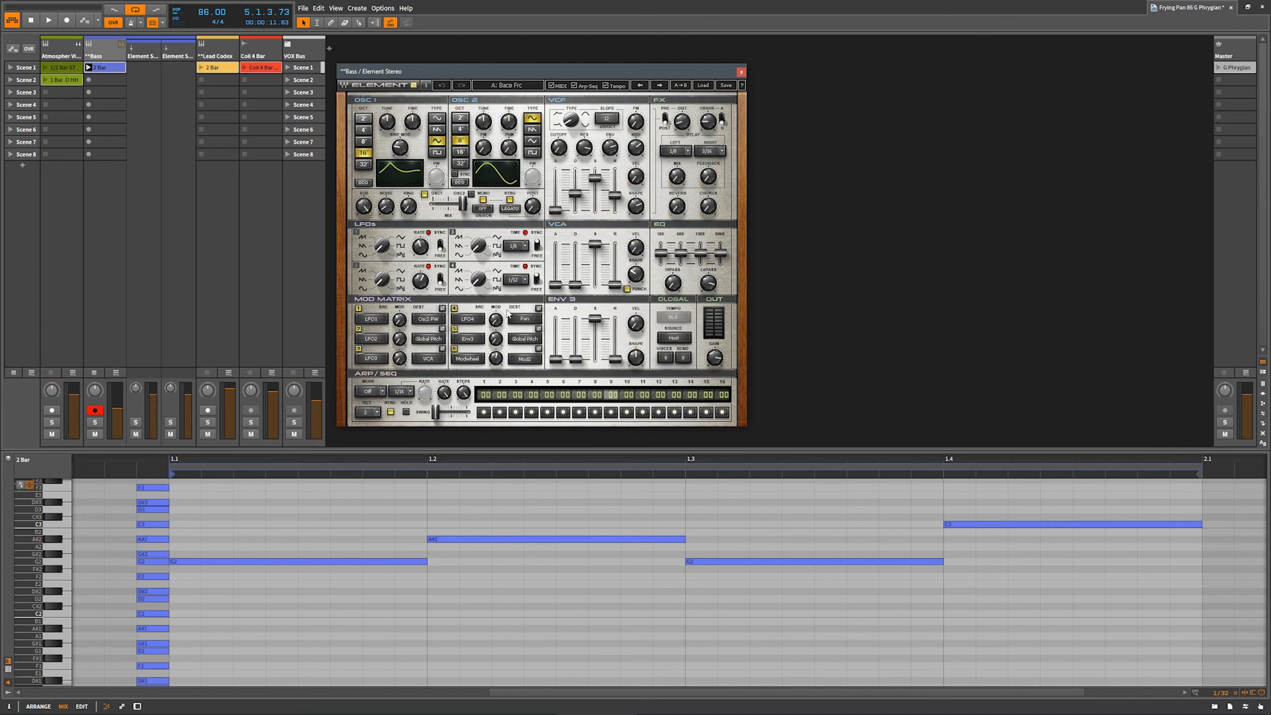
Close the Element synth, fold the Bass layers, and show the Codex synth window of the Lead Codex track
left_click(740, 72)
left_click(123, 44)
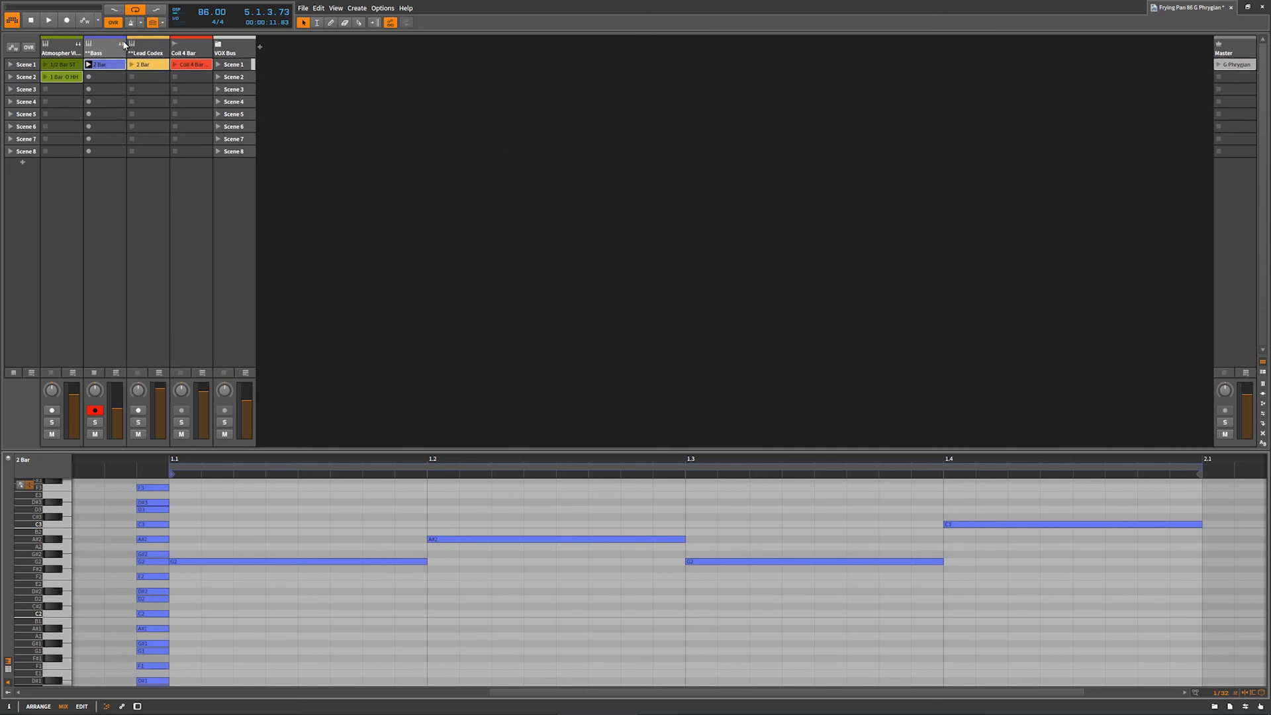
left_click(137, 52)
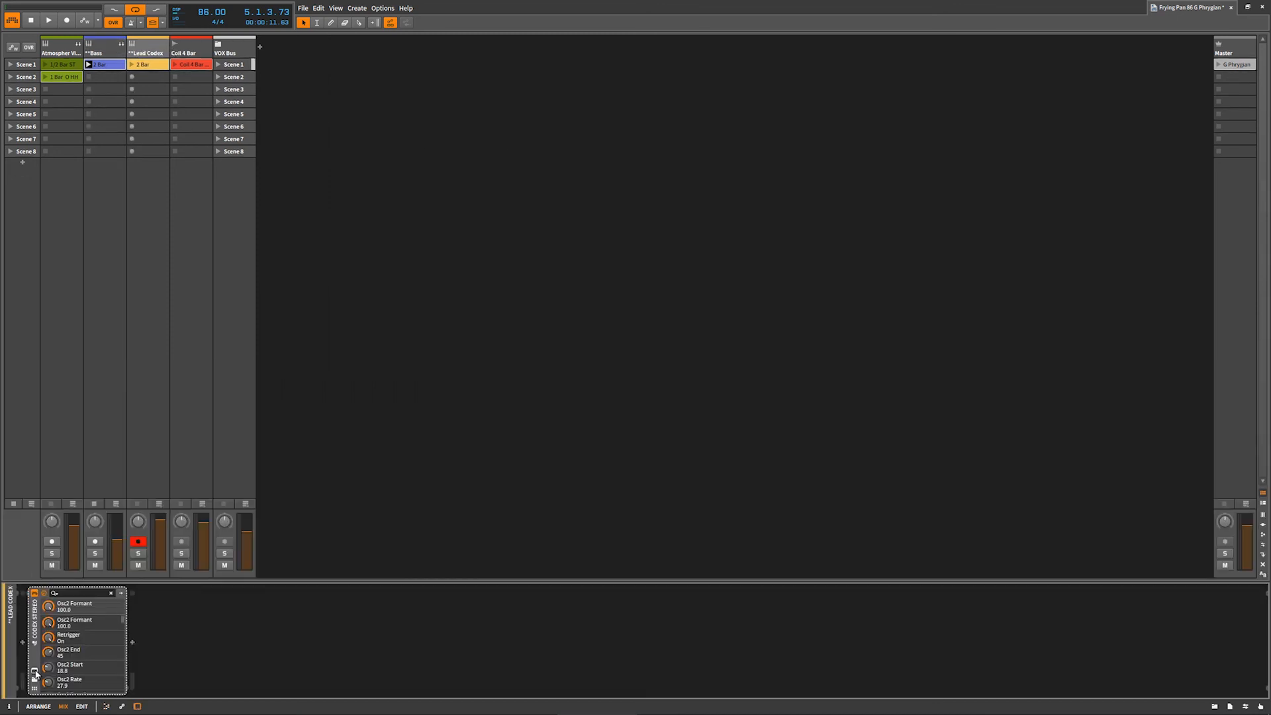
left_click(35, 674)
left_click_drag(945, 134, 487, 113)
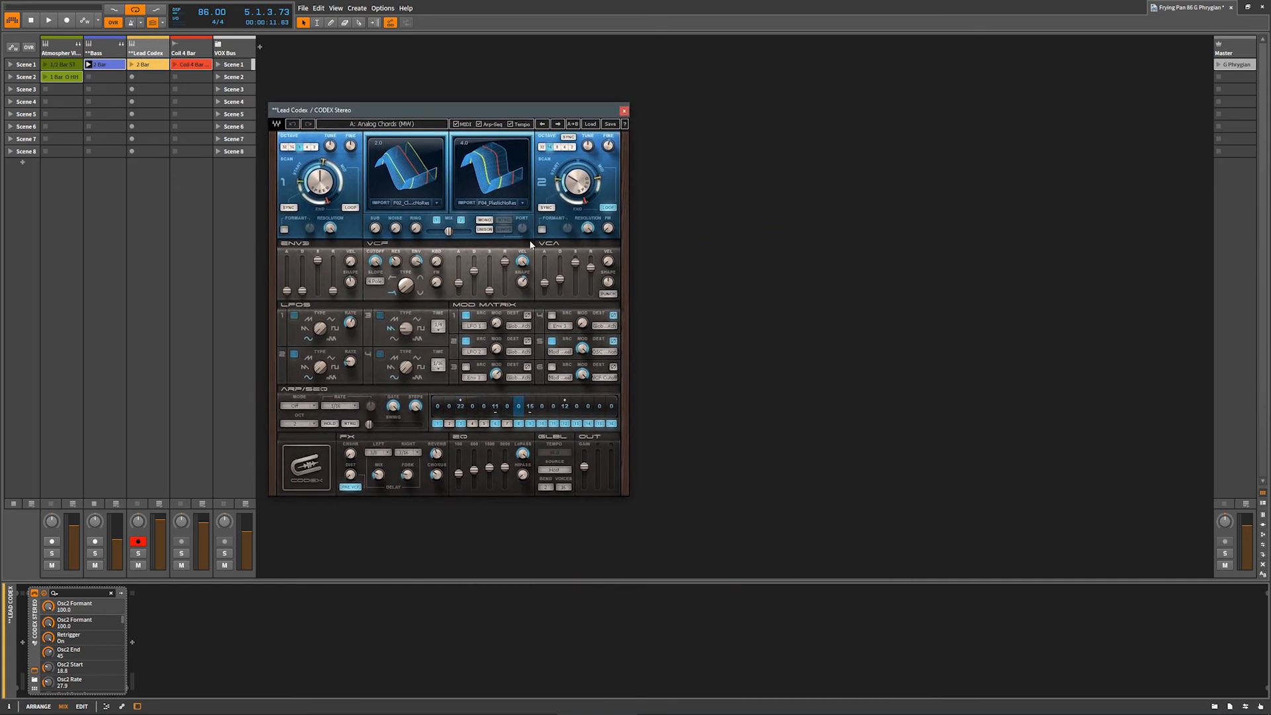
Play the Lead Codex 2 Bar clip and examine all its notes in the editor, returning briefly to the Bass track
double_click(147, 65)
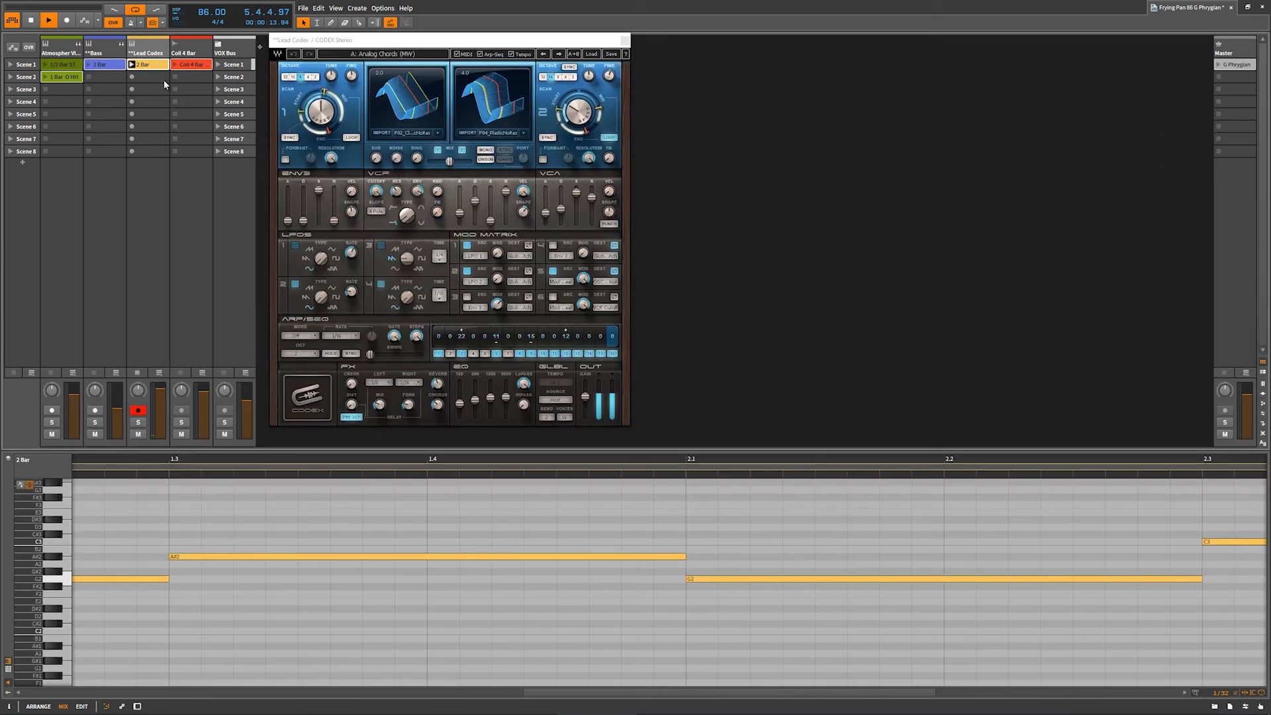
double_click(157, 67)
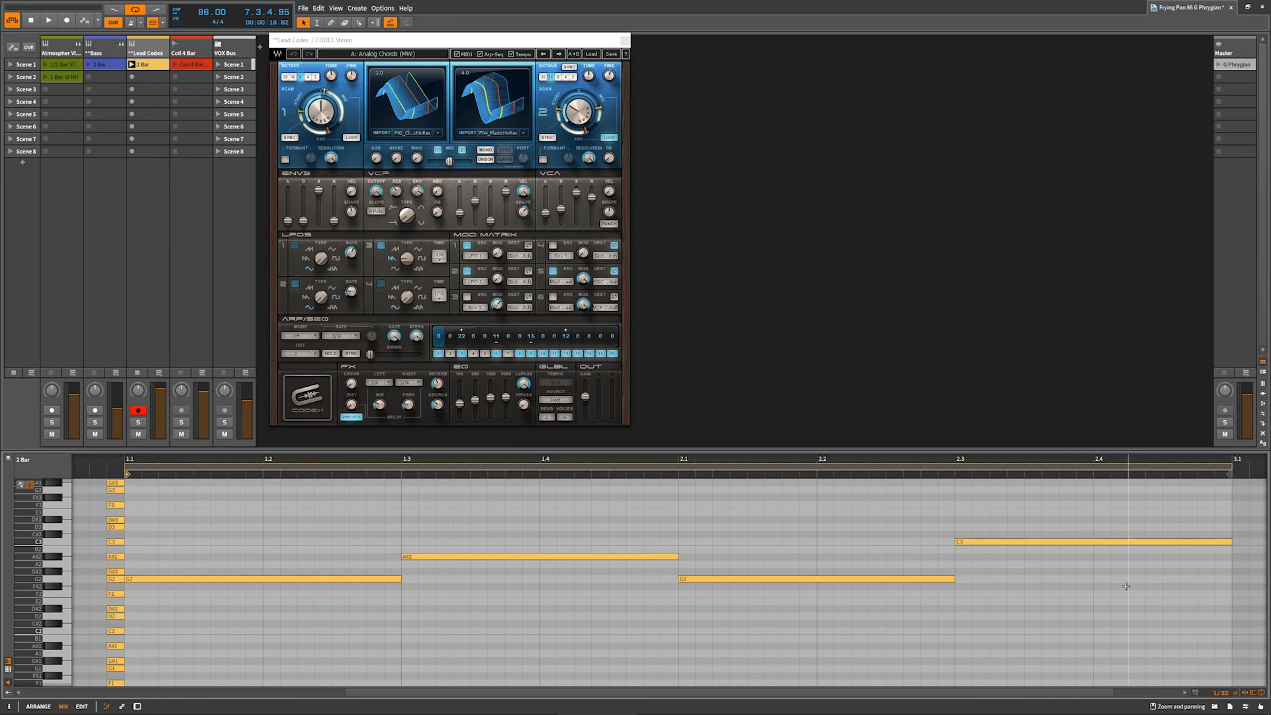
left_click_drag(328, 40, 320, 50)
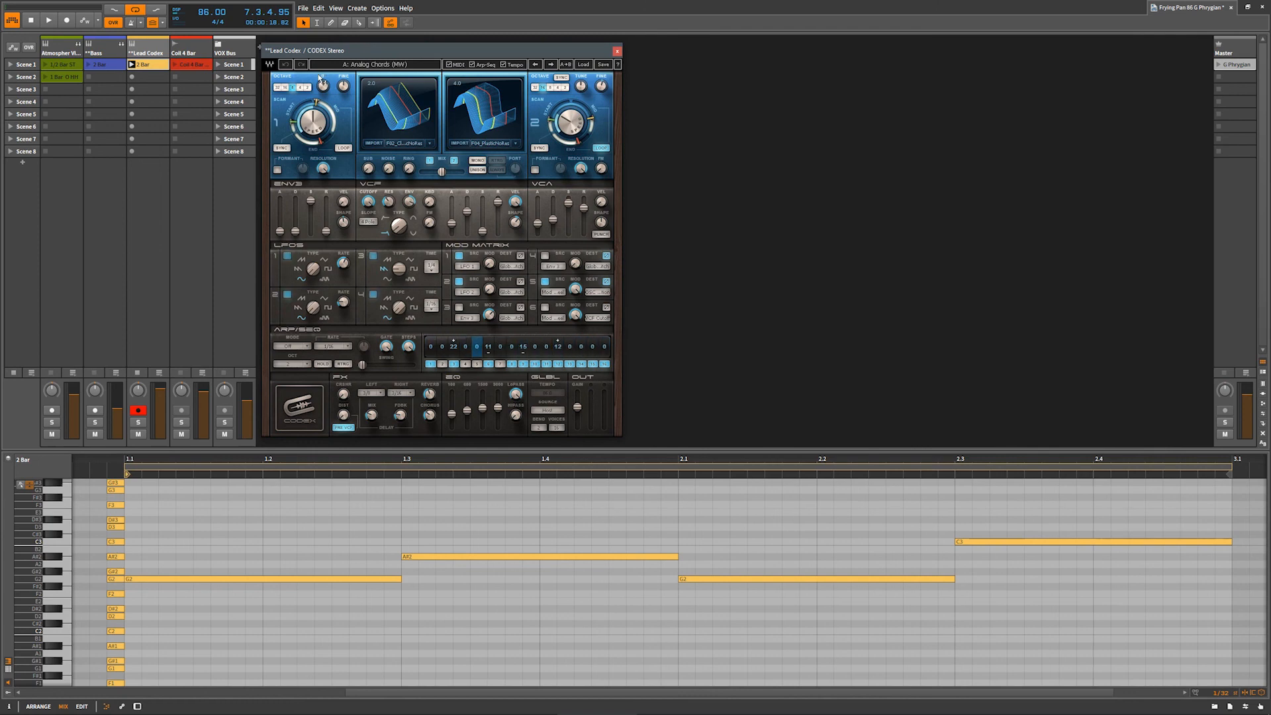
left_click(105, 54)
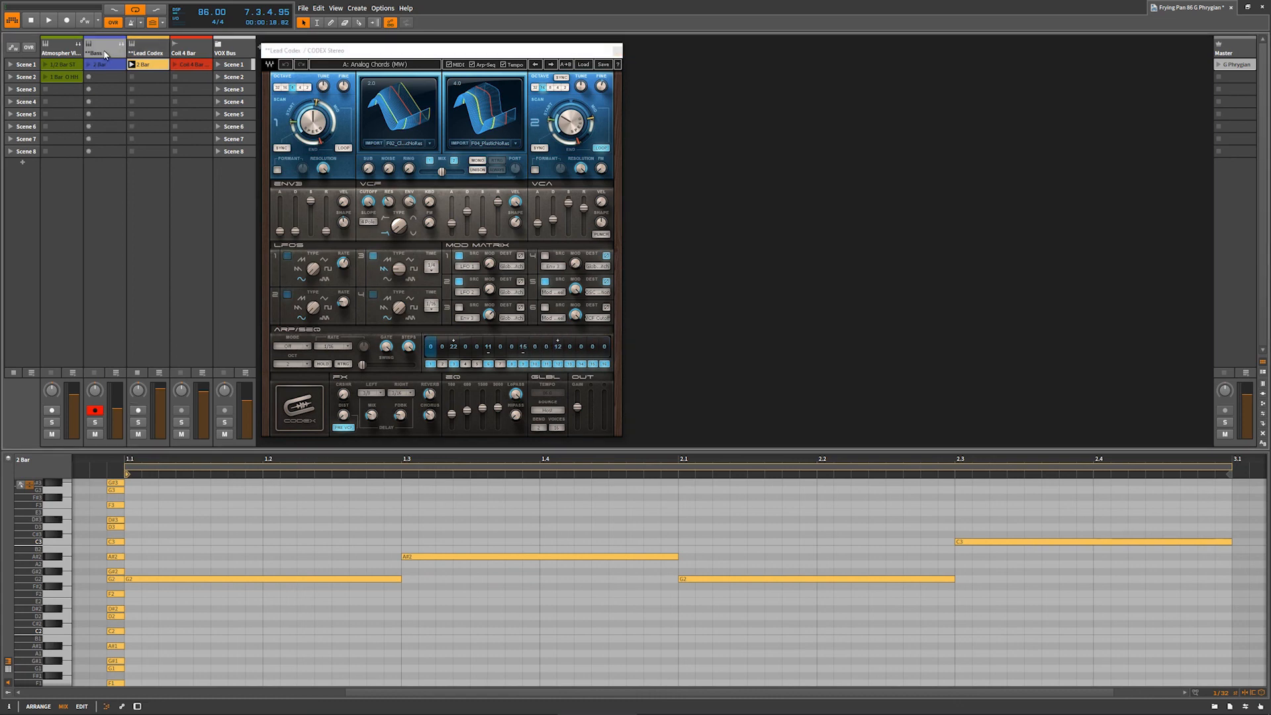
double_click(104, 53)
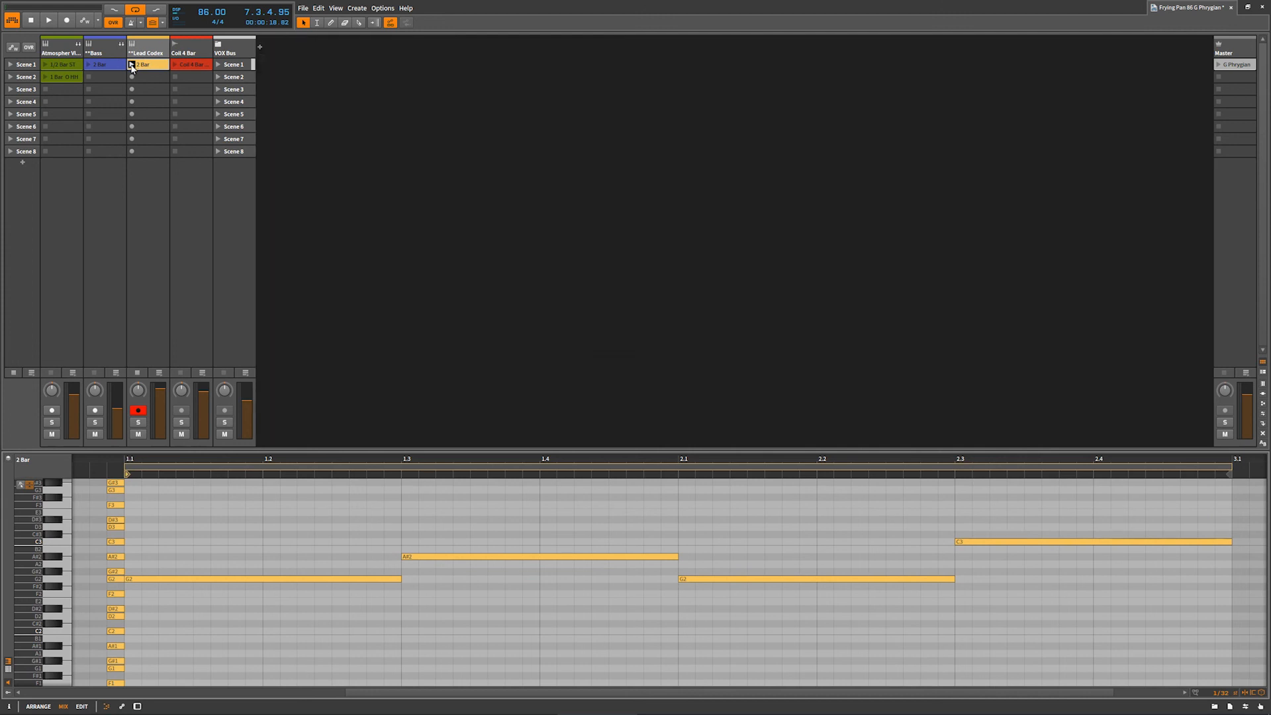
Play the Lead Codex 2 Bar clip together with the 1/2 Bar ST drum clip and compare them in the layered editor
left_click(131, 66)
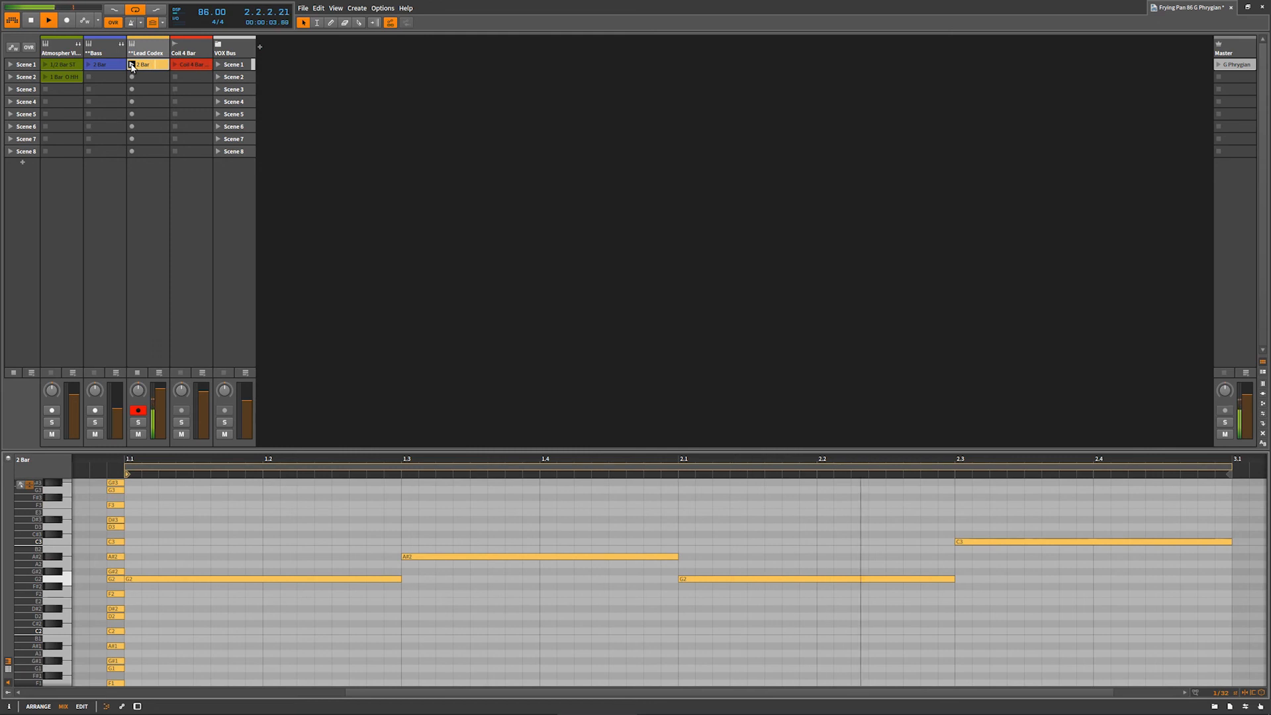
left_click(45, 65)
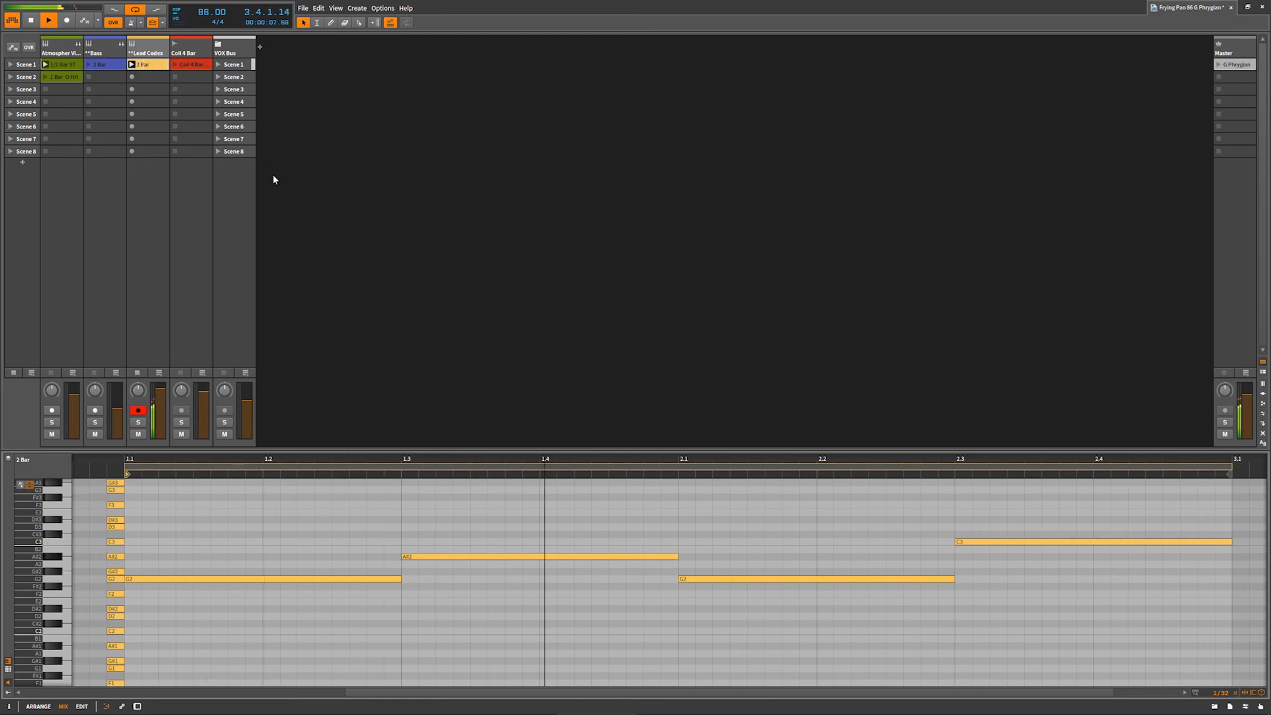
left_click(73, 69)
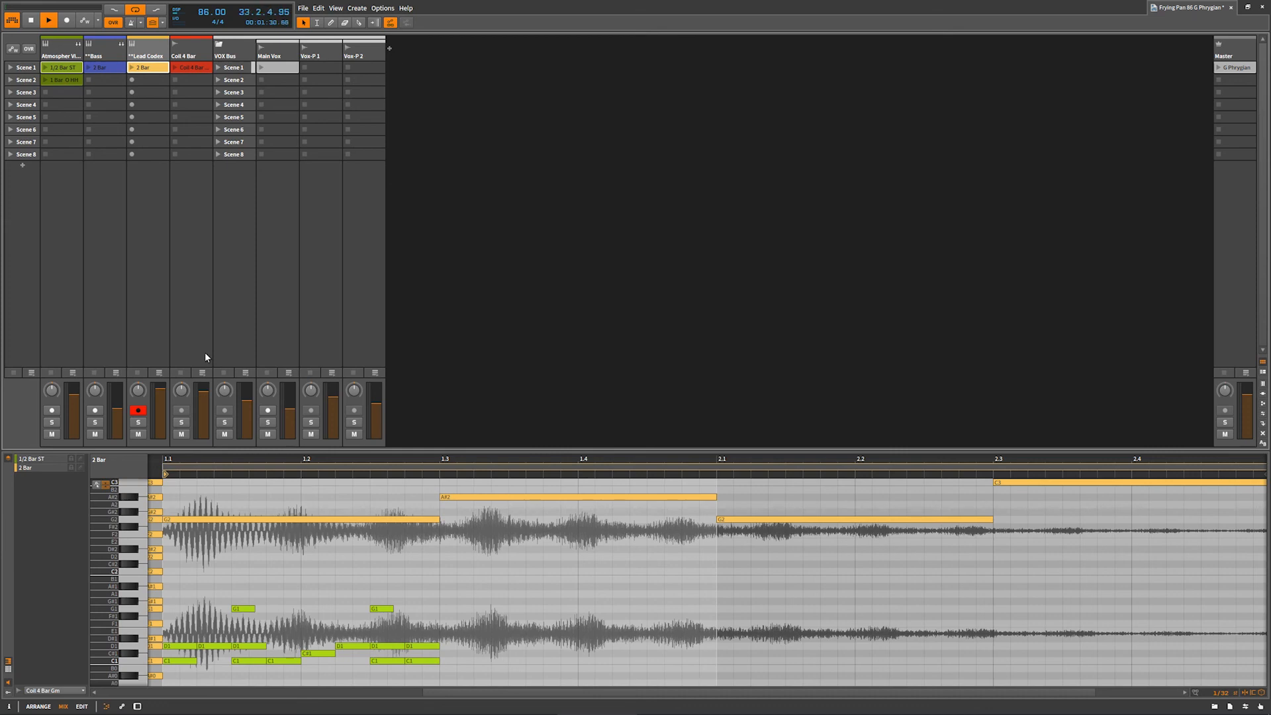
Show the Main Vox clip's waveform, launch the clip, and expand the Chain device on its track
left_click(291, 69)
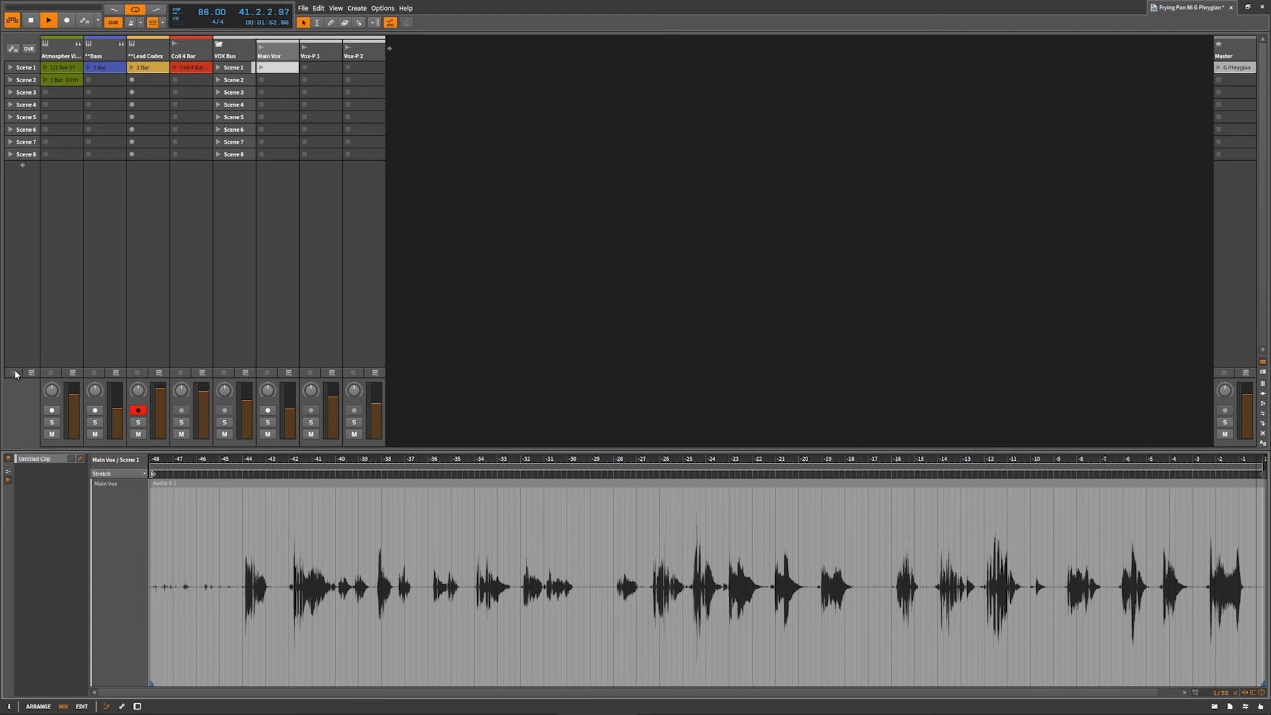
left_click(261, 67)
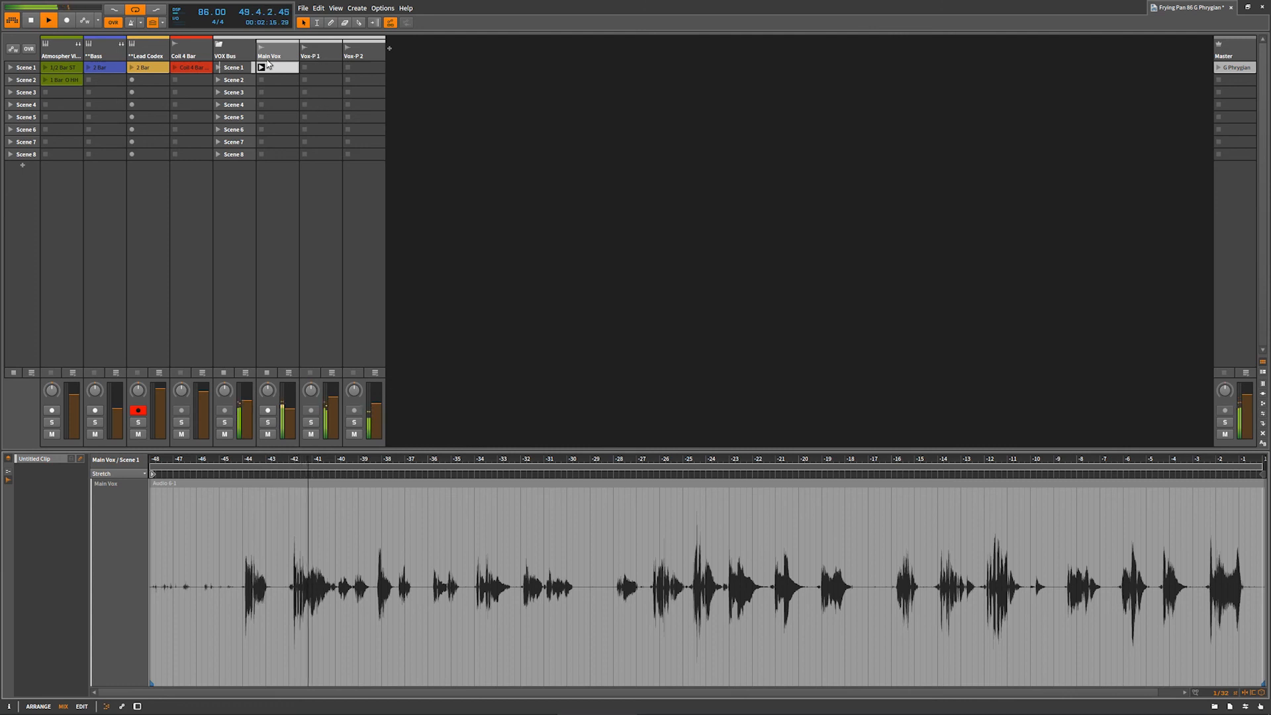
key("d")
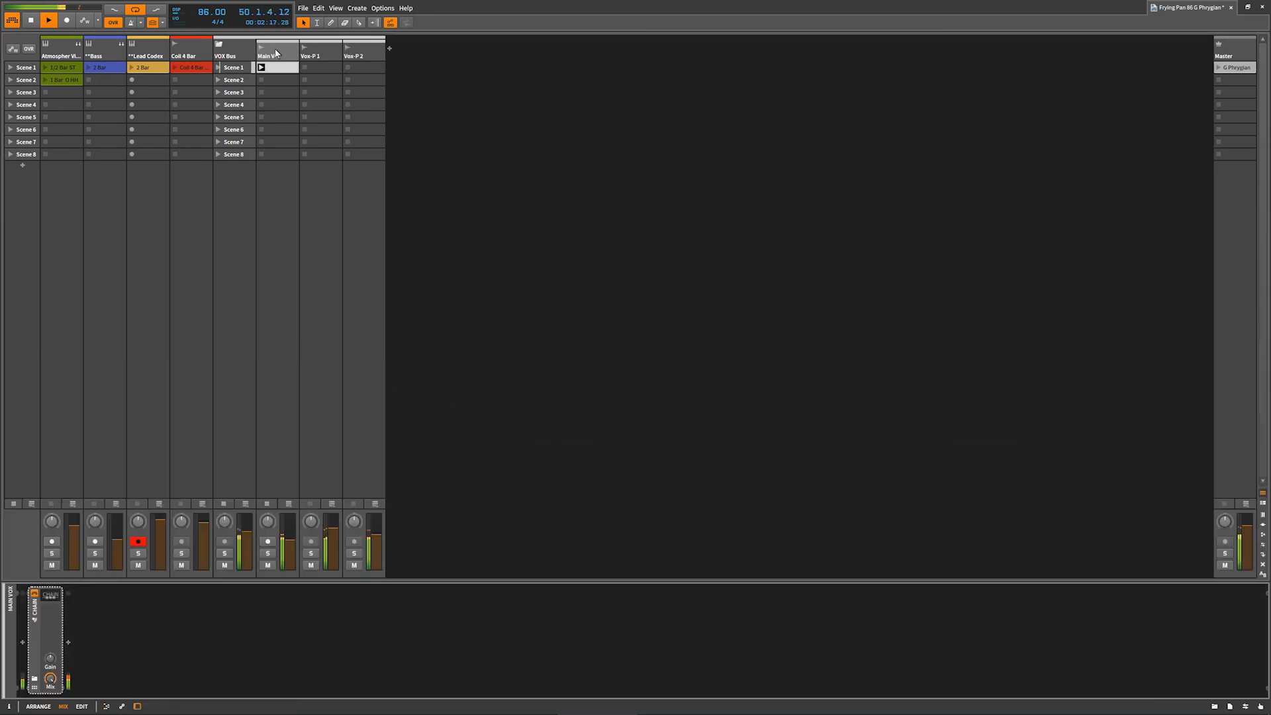
left_click(50, 597)
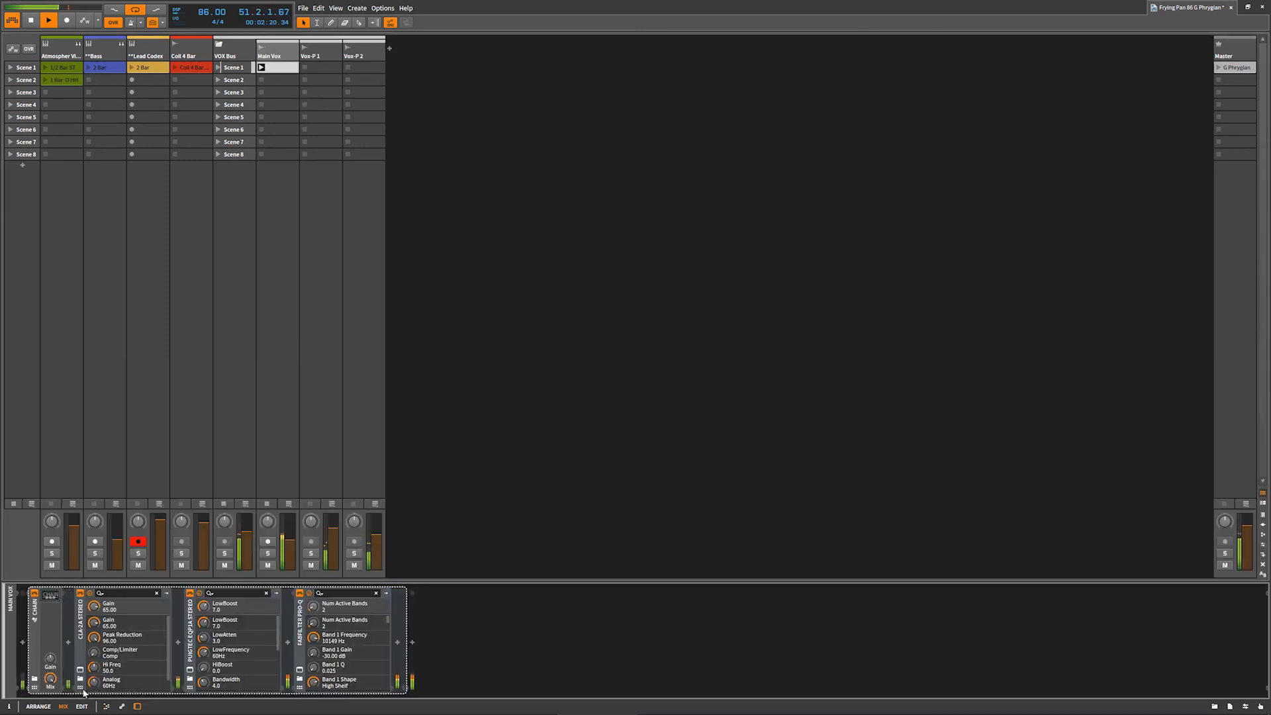
Open the Main Vox chain's CLA-2A, PuigTec EQP1A and FabFilter Pro-Q windows and stack them in one column
left_click(80, 668)
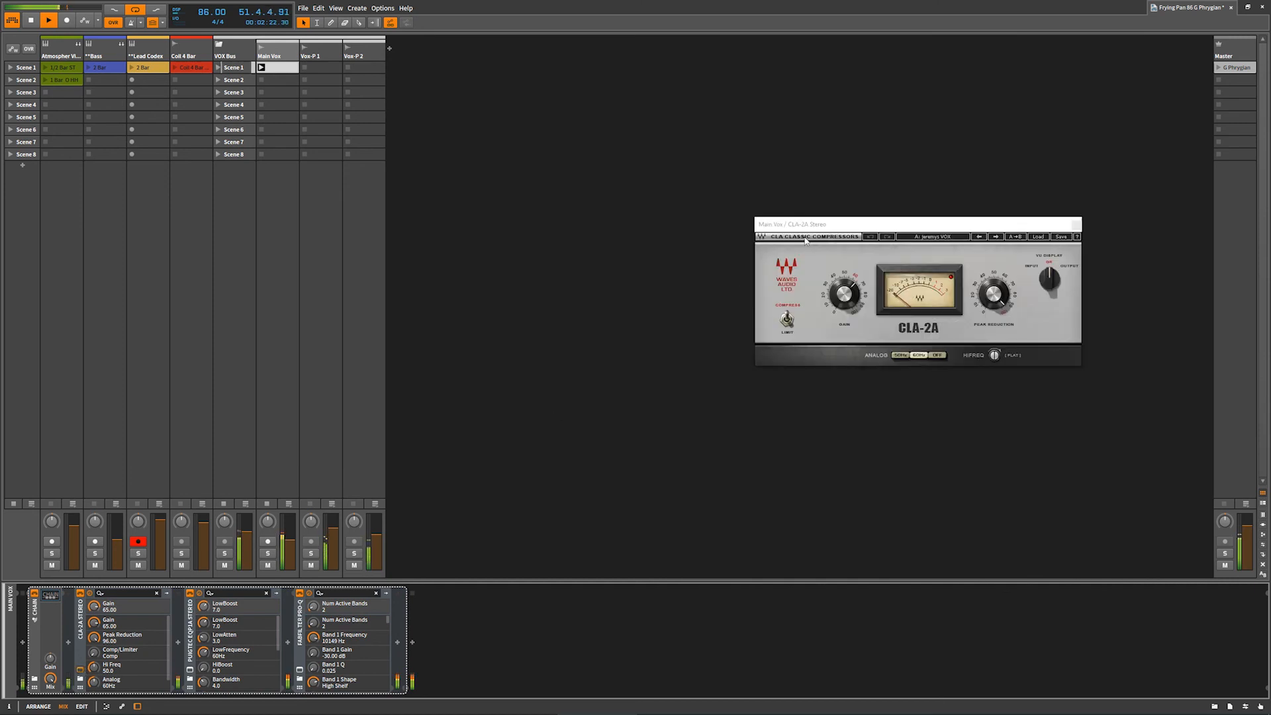
left_click_drag(797, 229, 475, 59)
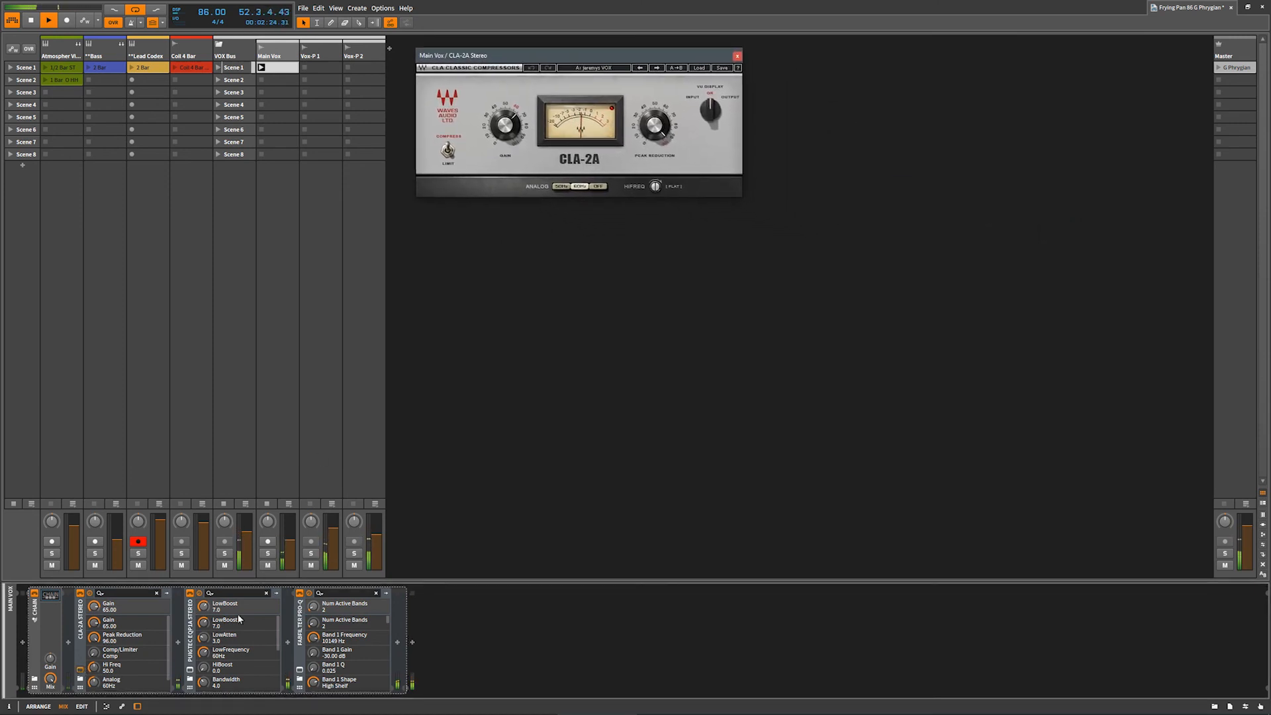
left_click(190, 667)
left_click_drag(881, 229, 626, 228)
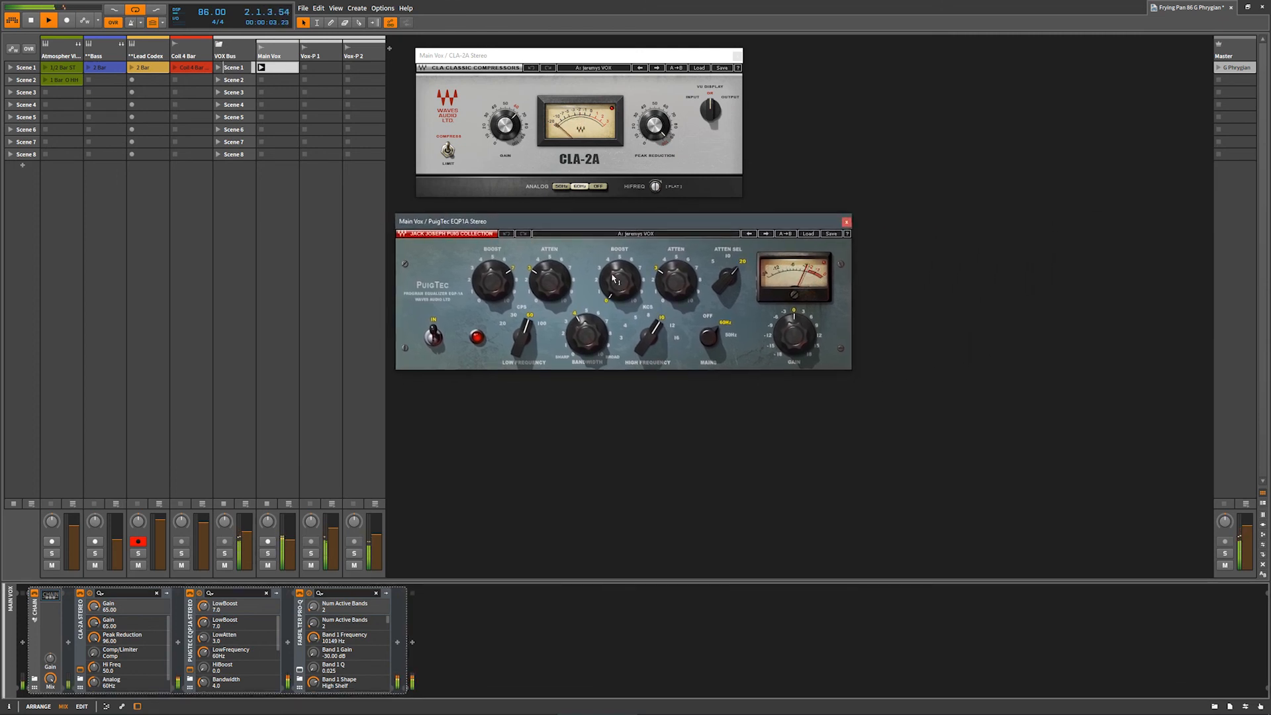
left_click(299, 669)
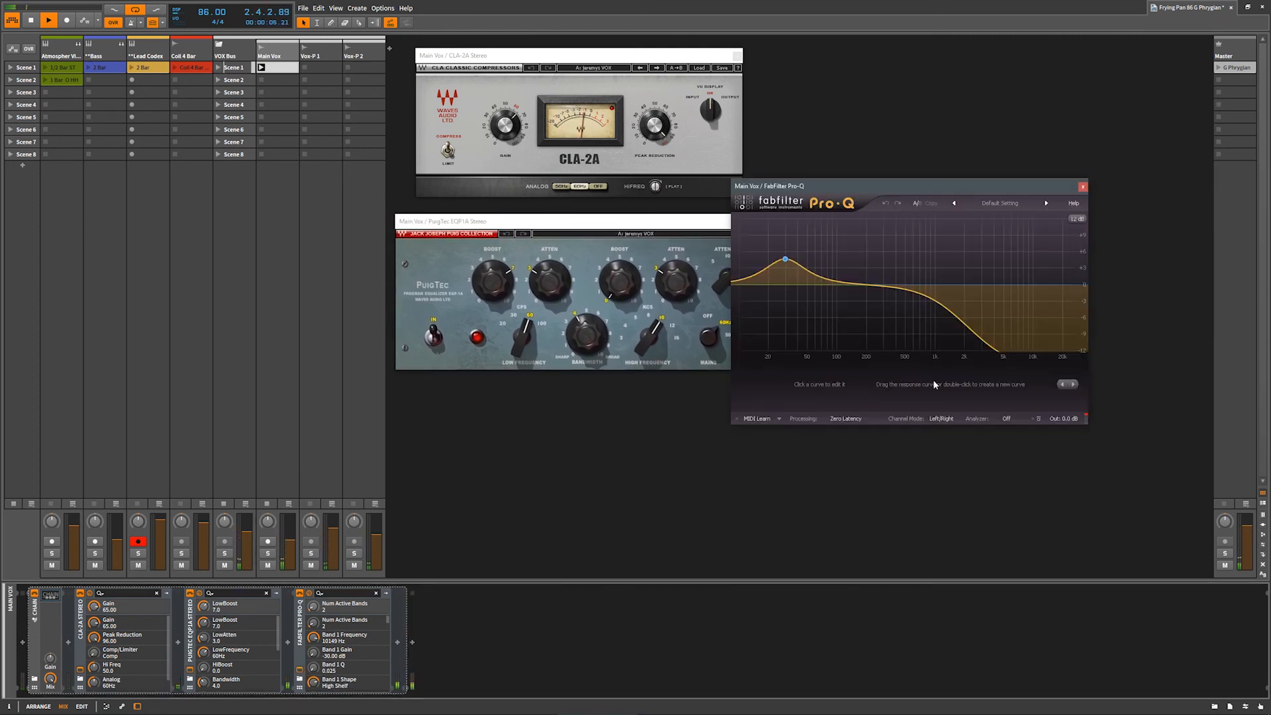
left_click_drag(939, 189, 651, 401)
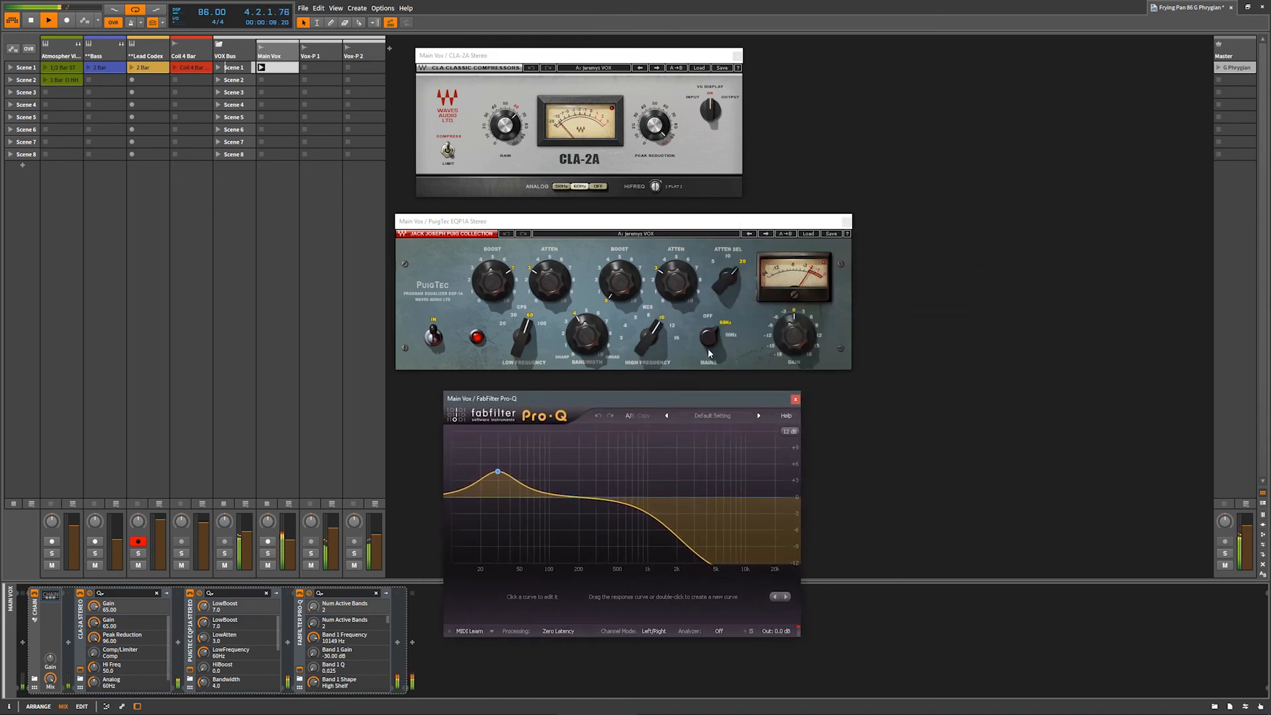
left_click_drag(621, 56, 662, 58)
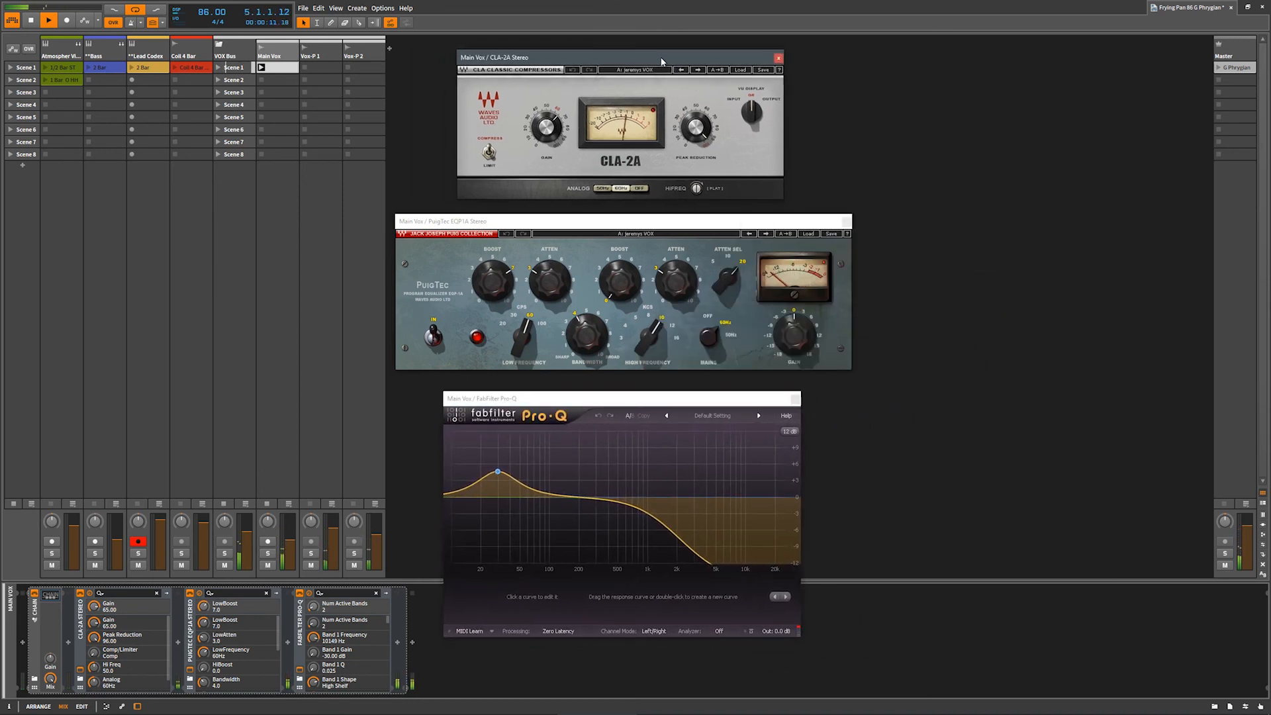
Open the ValhallaRoom and Butch Vig Vocals windows of the Vox-P 1 track and arrange them beside the Main Vox plugins
left_click(323, 57)
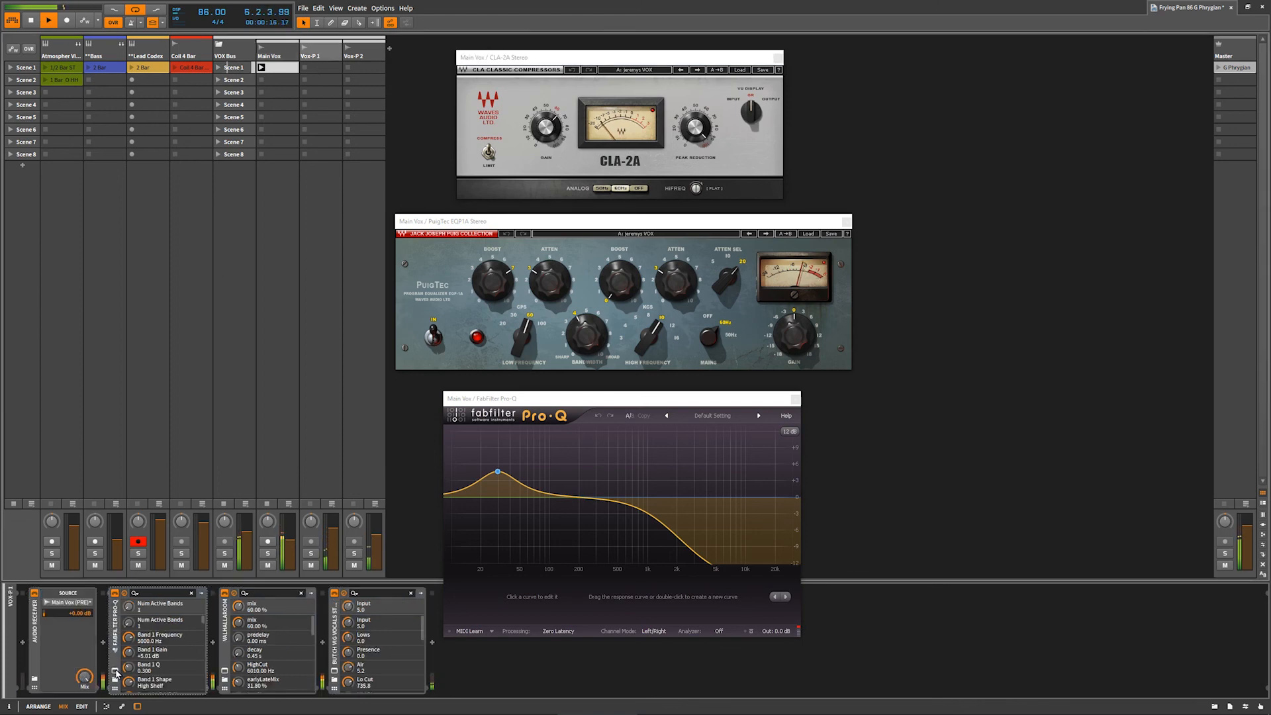
left_click(226, 672)
left_click_drag(903, 172, 1049, 51)
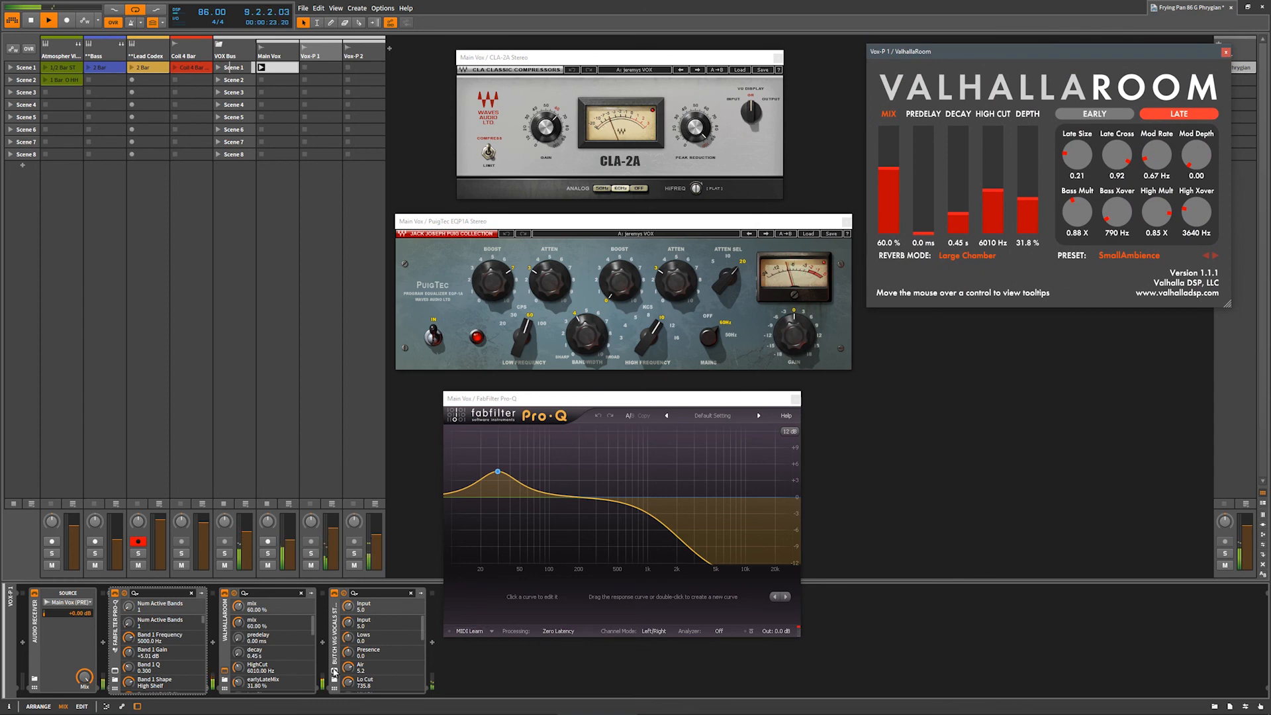
left_click(335, 671)
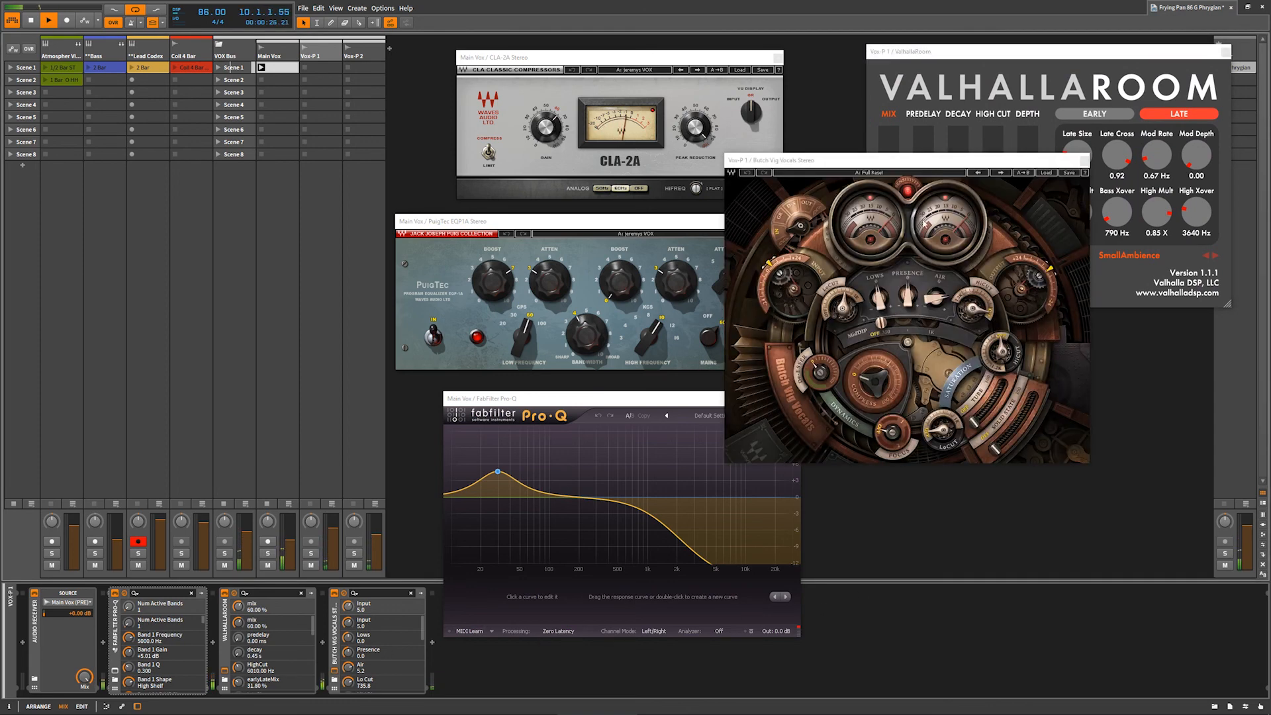
left_click_drag(936, 165, 1081, 350)
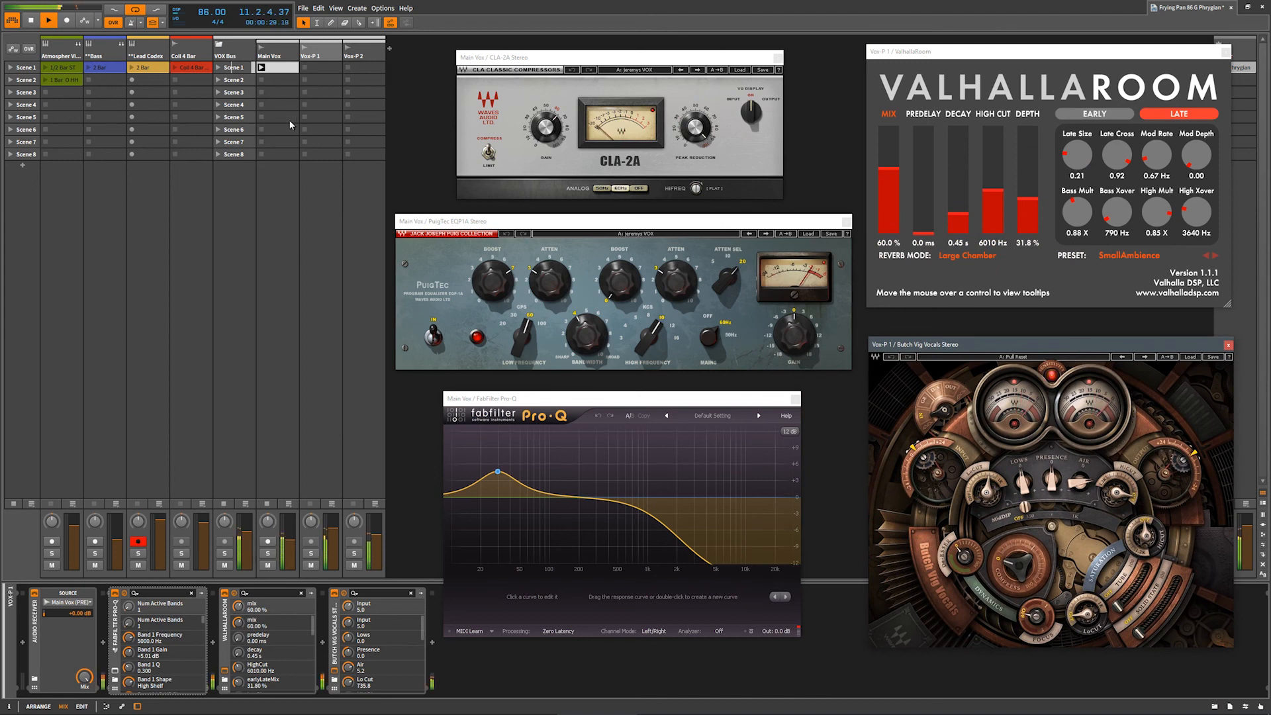
Show the device chain of the Vox-P 2 track and stop playback
left_click(353, 55)
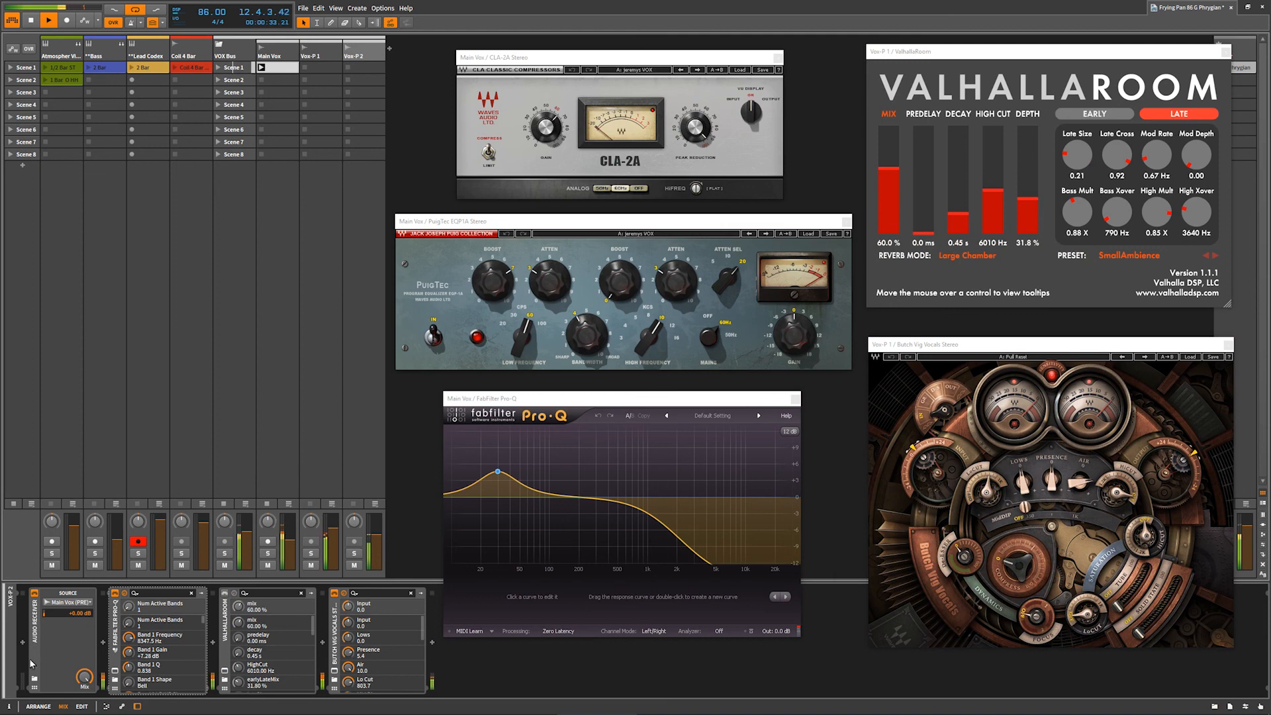
left_click(31, 20)
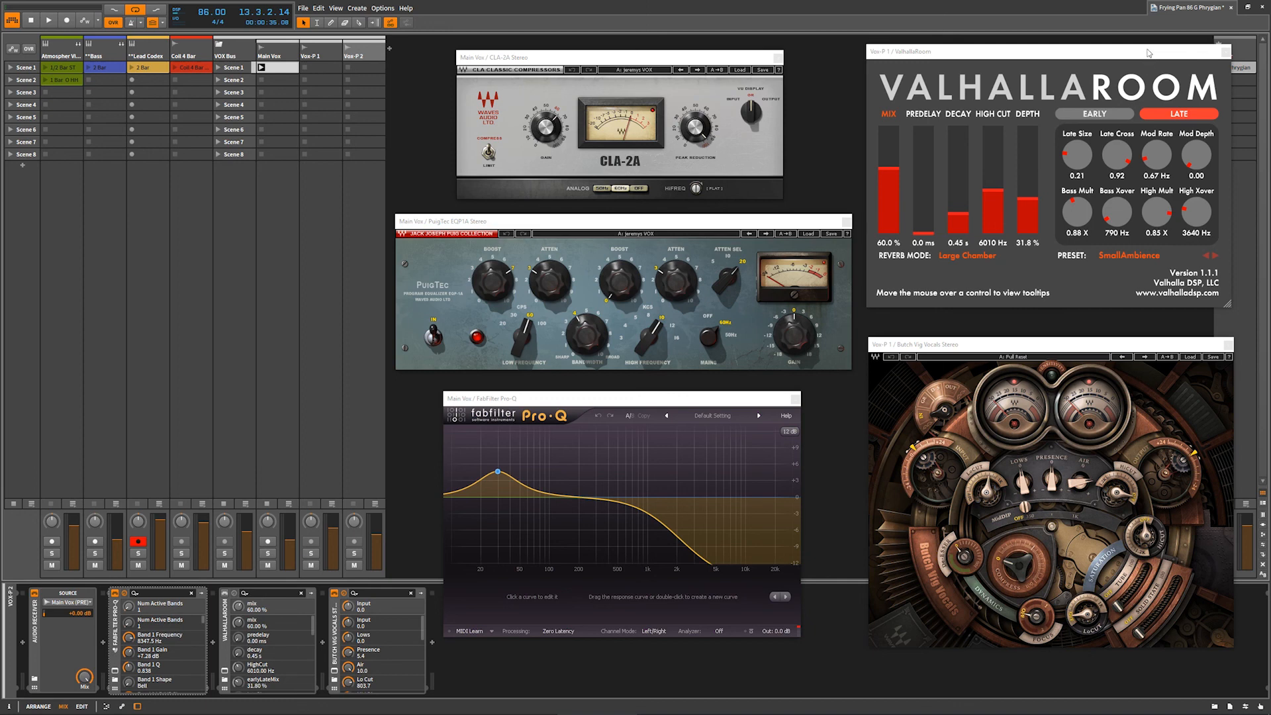
Inspect ValhallaRoom's Early and Late settings and browse its preset categories without changing the preset
left_click(1125, 114)
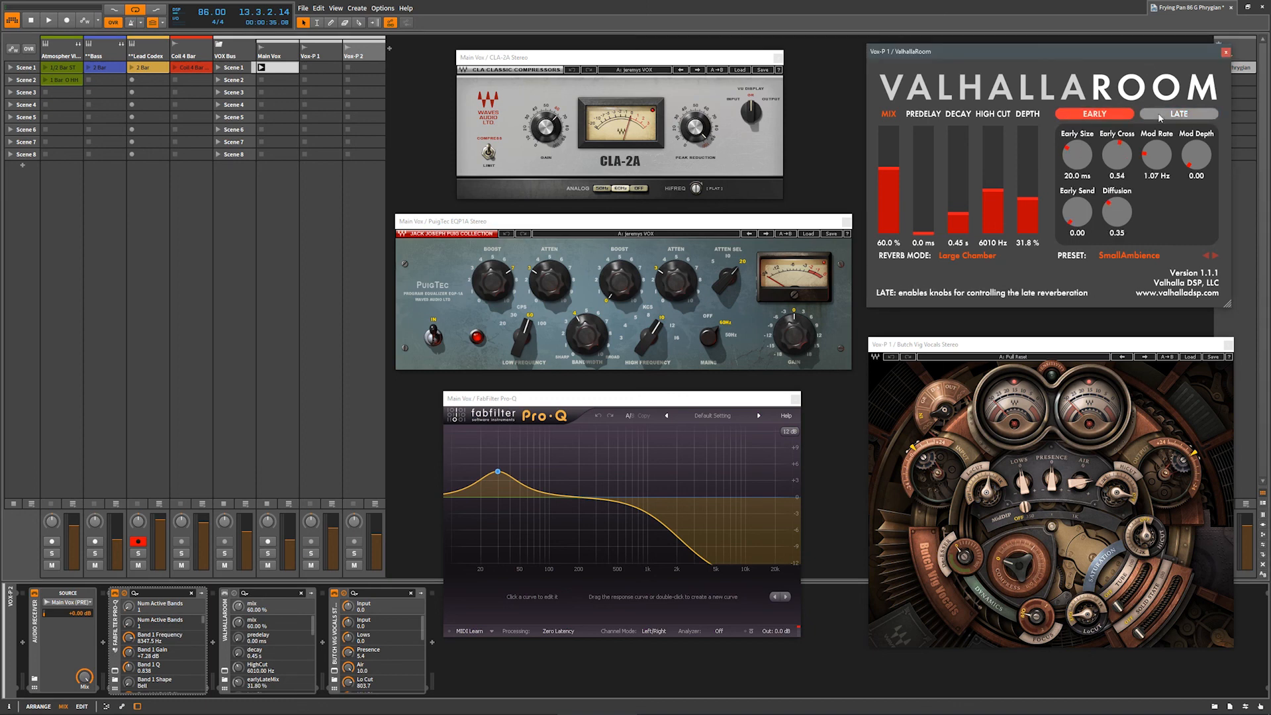
left_click(1159, 114)
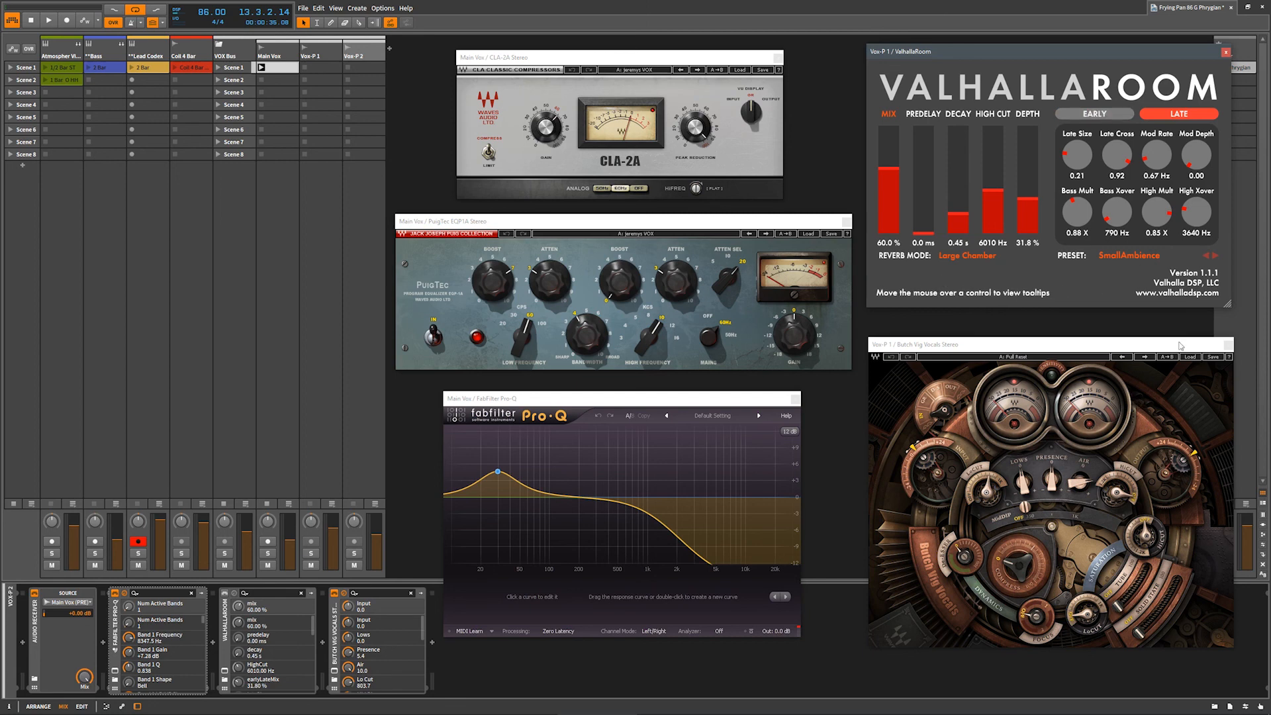
left_click(1131, 255)
mouse_move(1121, 434)
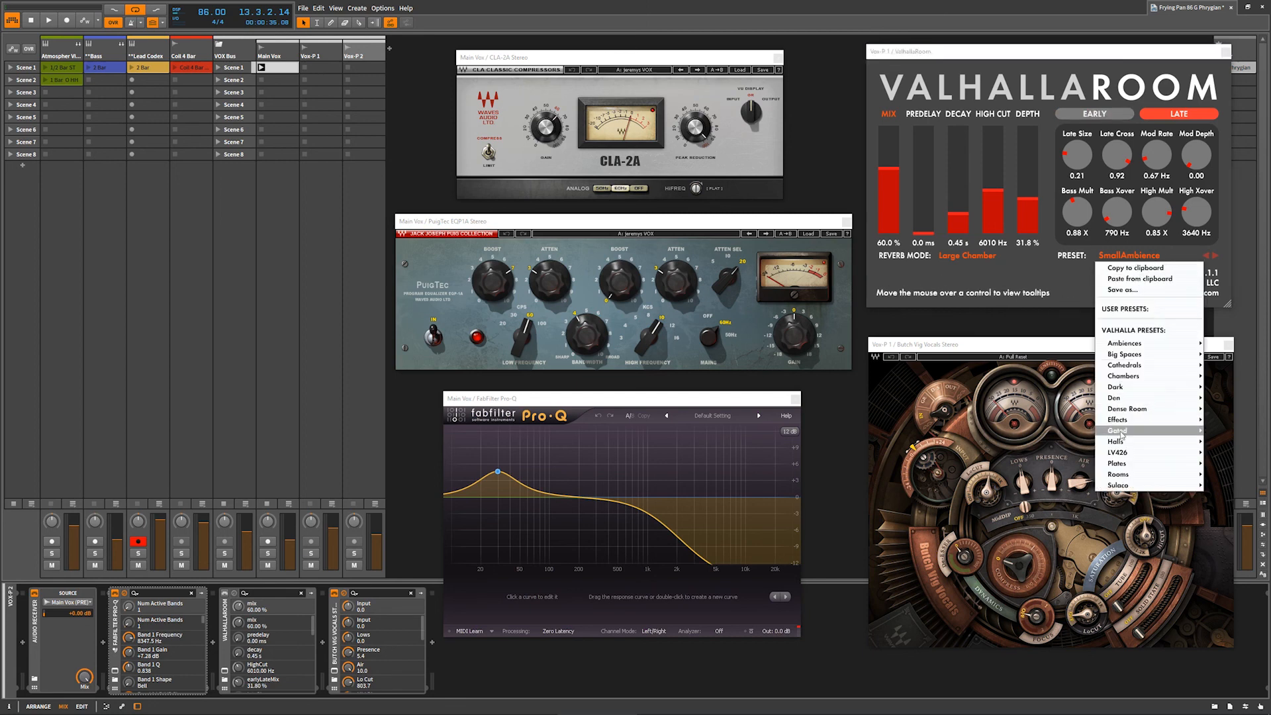
left_click(1015, 279)
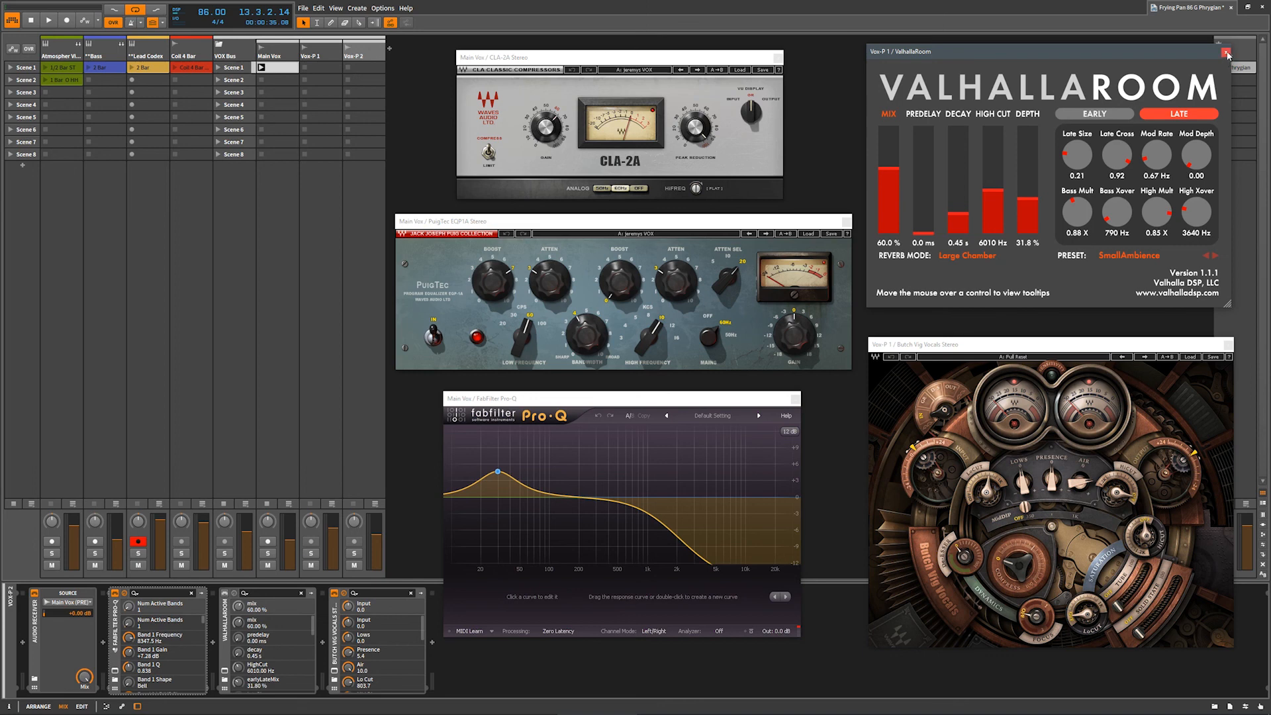
Close the ValhallaRoom, Butch Vig Vocals, CLA-2A, PuigTec EQP1A and FabFilter Pro-Q windows
left_click(1226, 52)
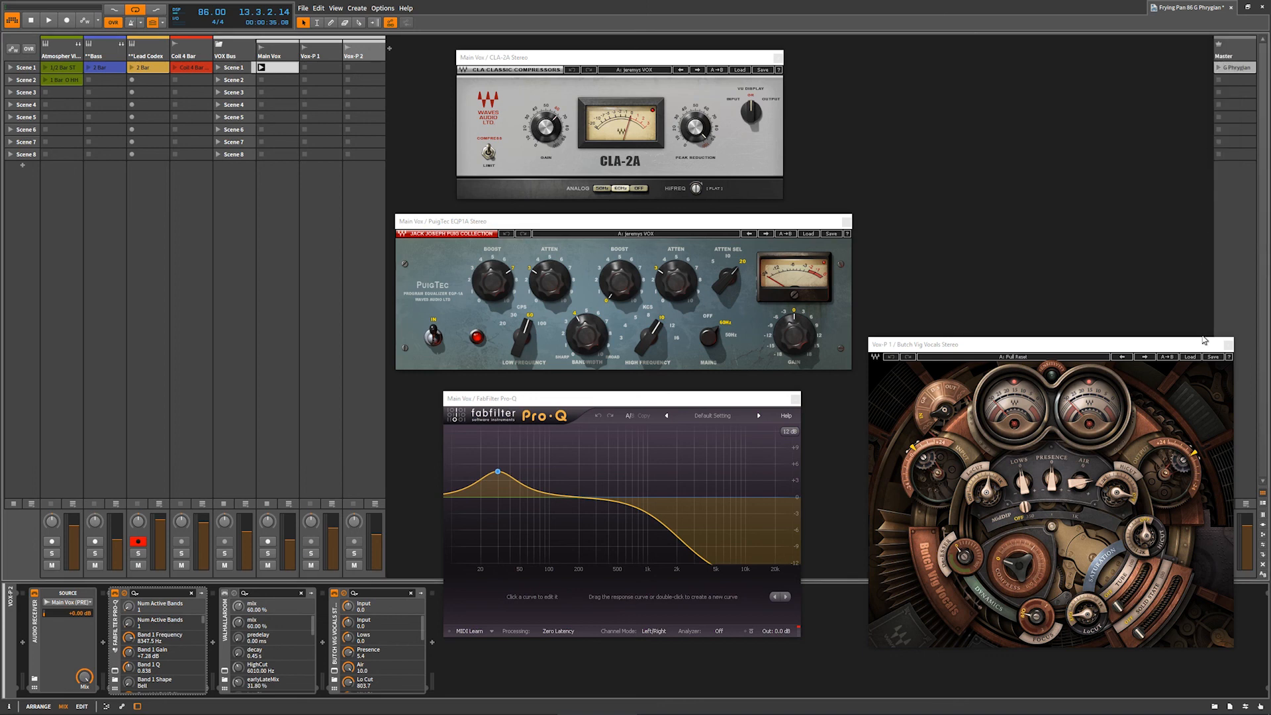
left_click_drag(1191, 347, 1171, 121)
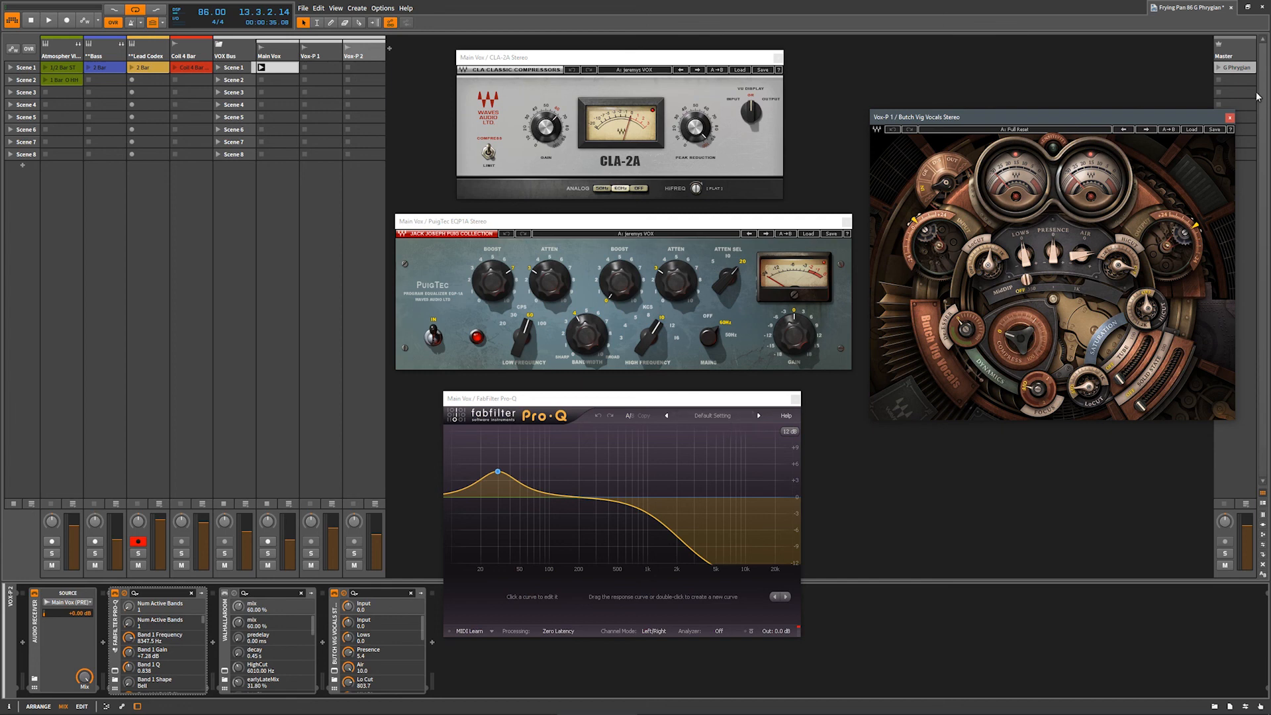
left_click(1230, 119)
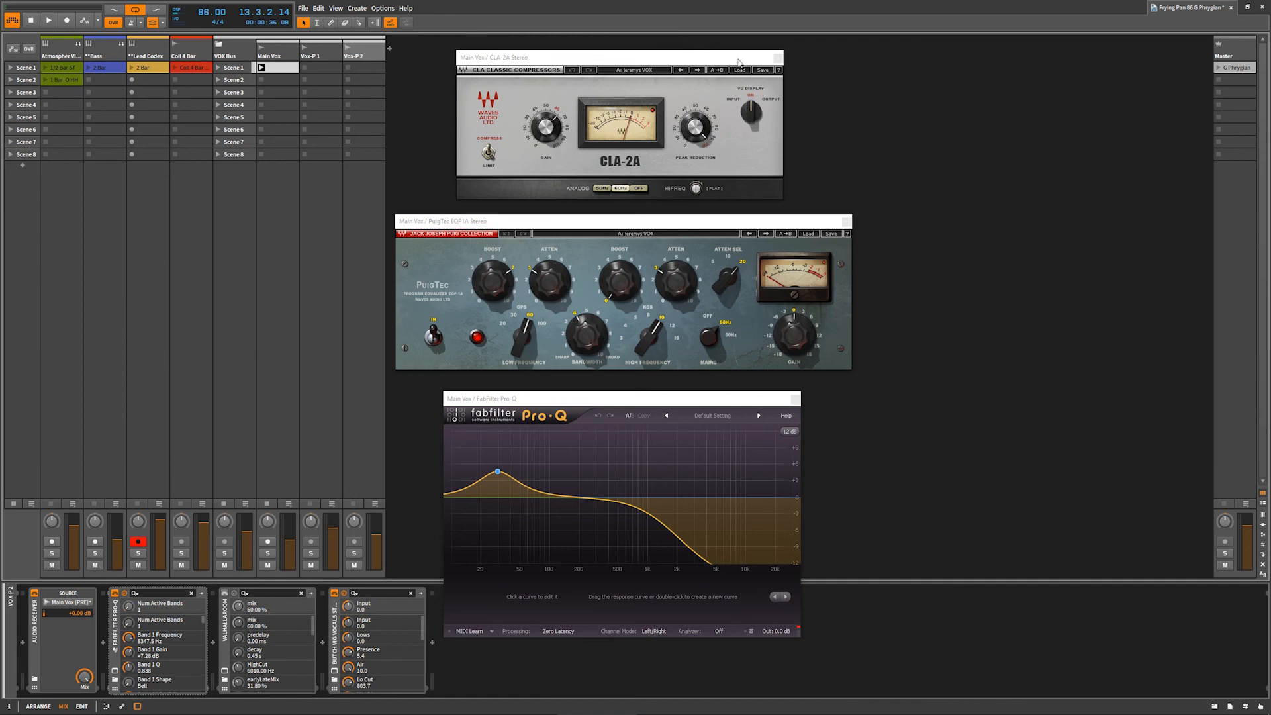
left_click(779, 59)
left_click(846, 223)
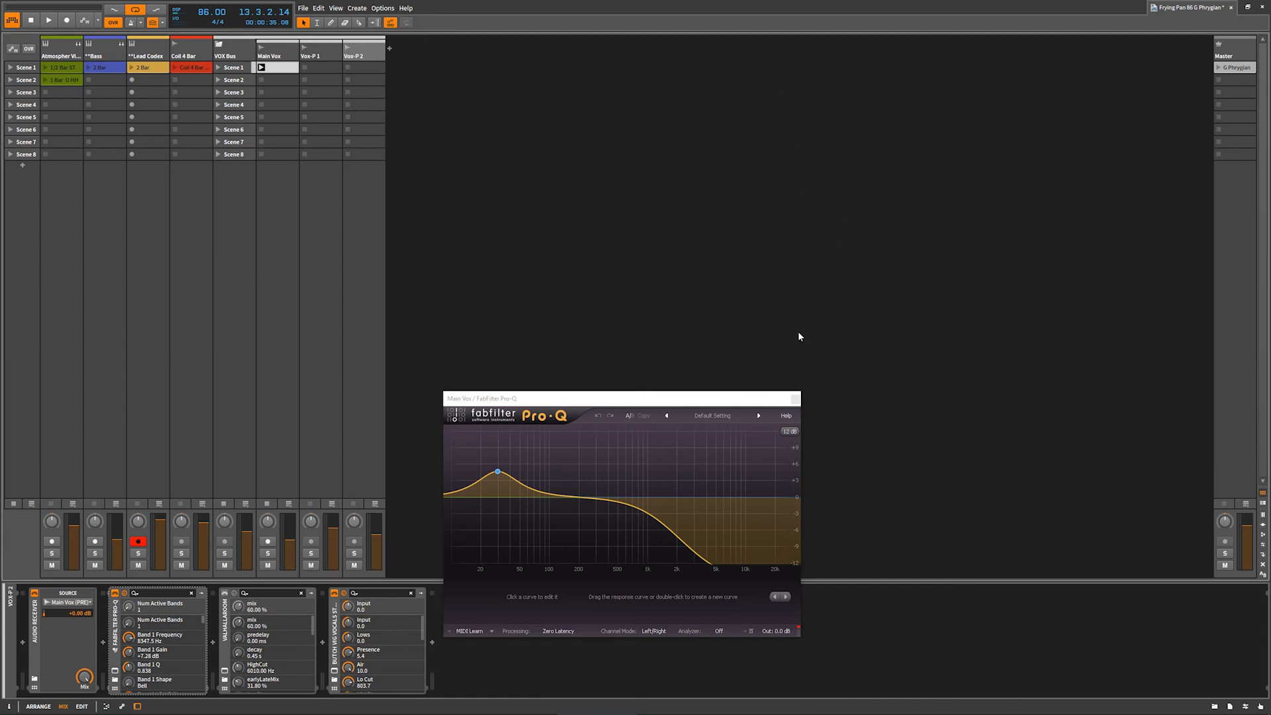
left_click(795, 400)
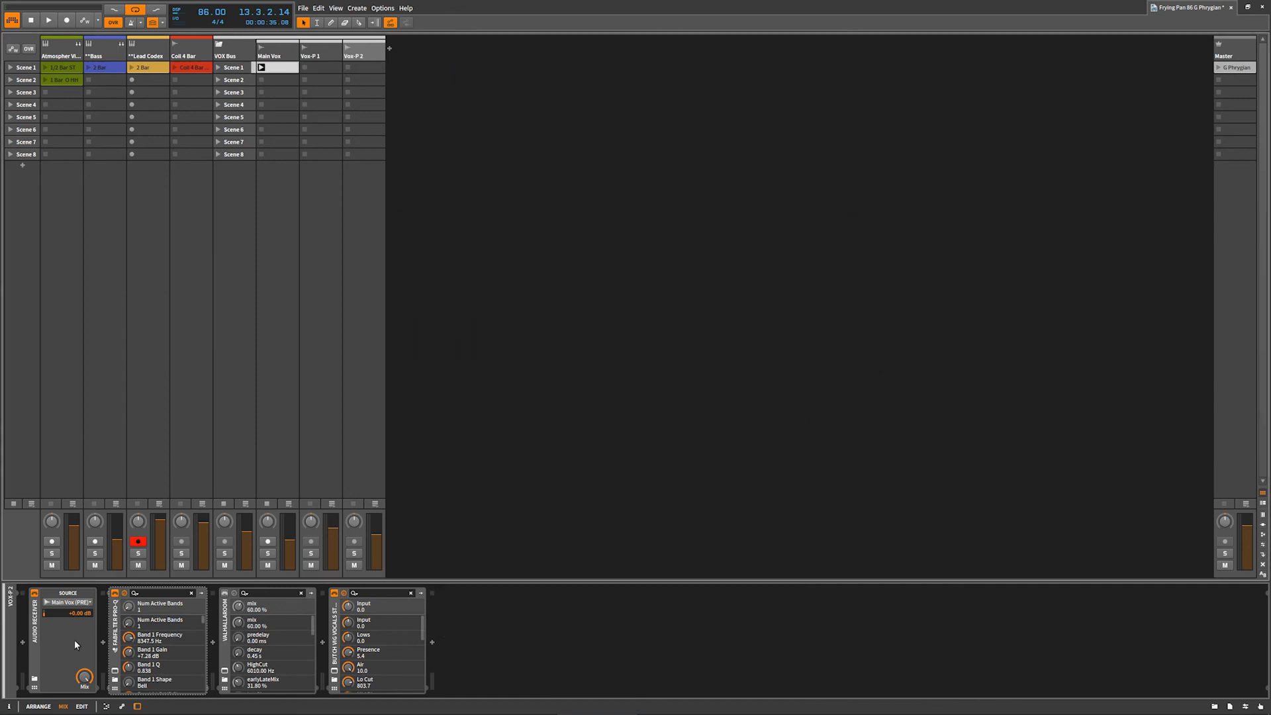
Show the whole song in the Arrange view with compact track heights
left_click(38, 707)
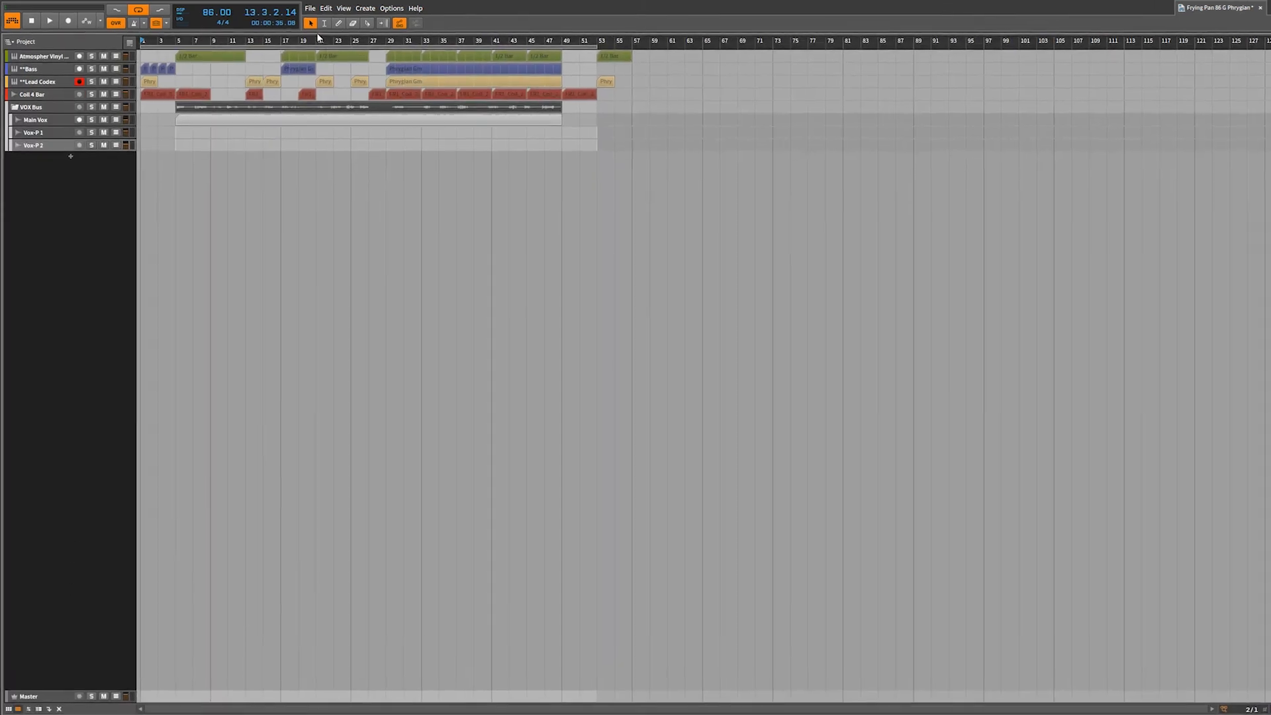
left_click_drag(284, 41, 342, 99)
left_click_drag(395, 48, 371, 30)
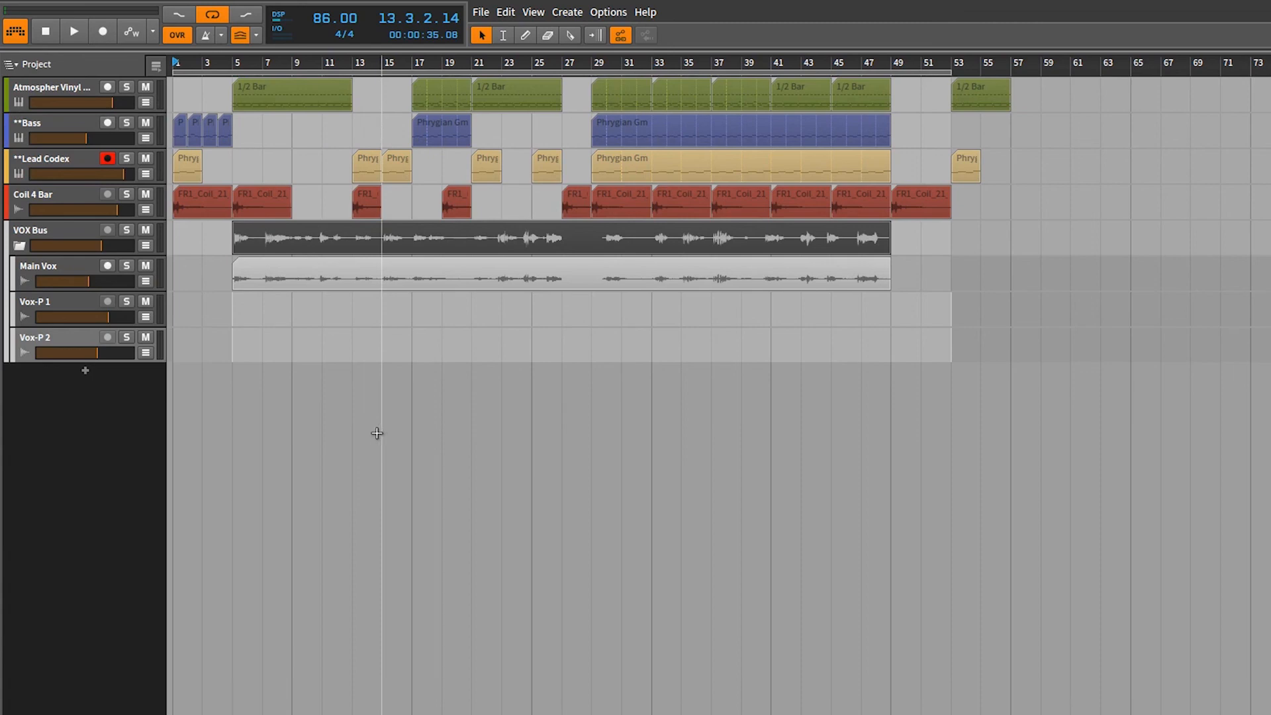
key("ctrl+alt+h")
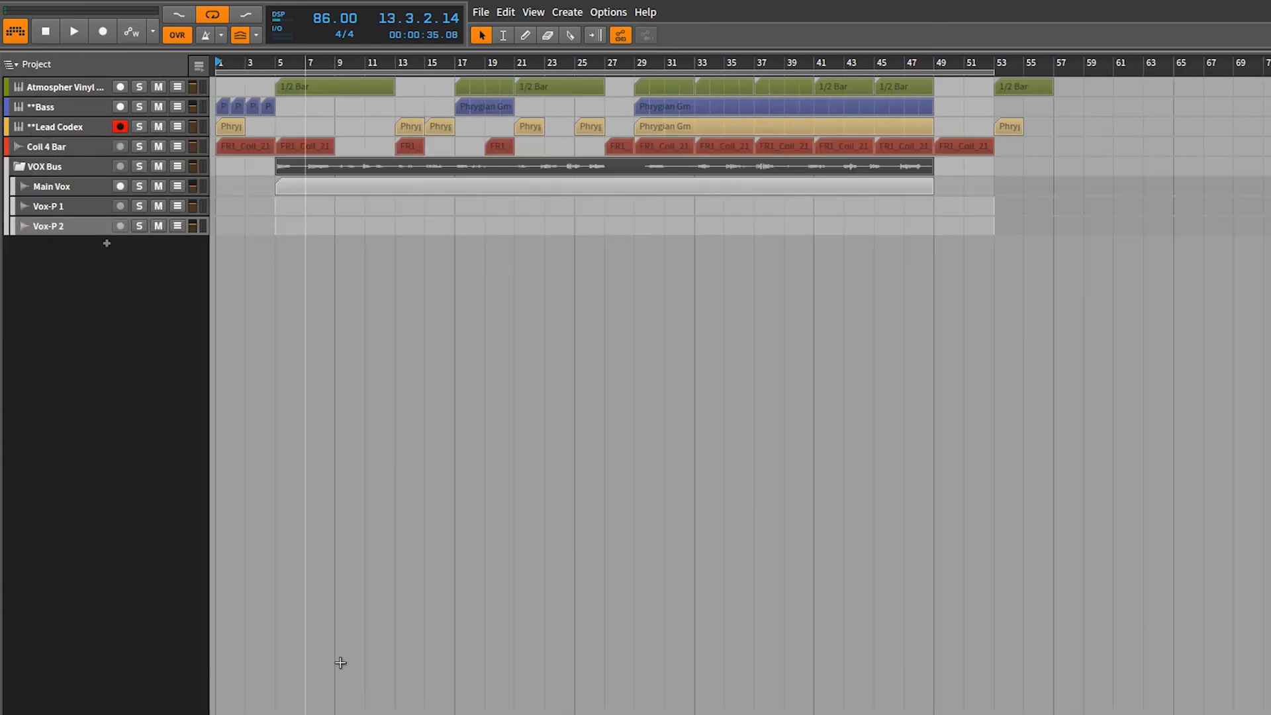
Expand the automation lanes from the Atmospher Vinyl drums, Bass, Lead Codex and Coil 4 Bar tracks through the VOX Bus tracks
left_click(177, 87)
left_click(177, 155)
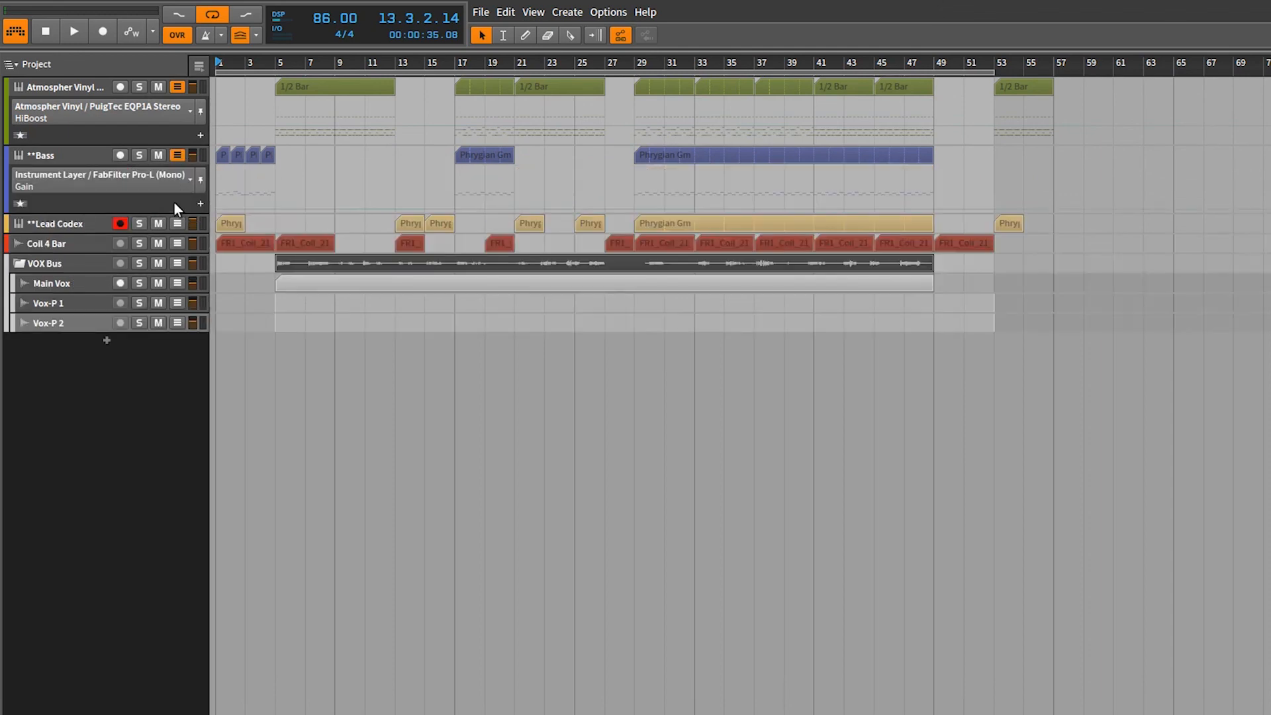
left_click(177, 225)
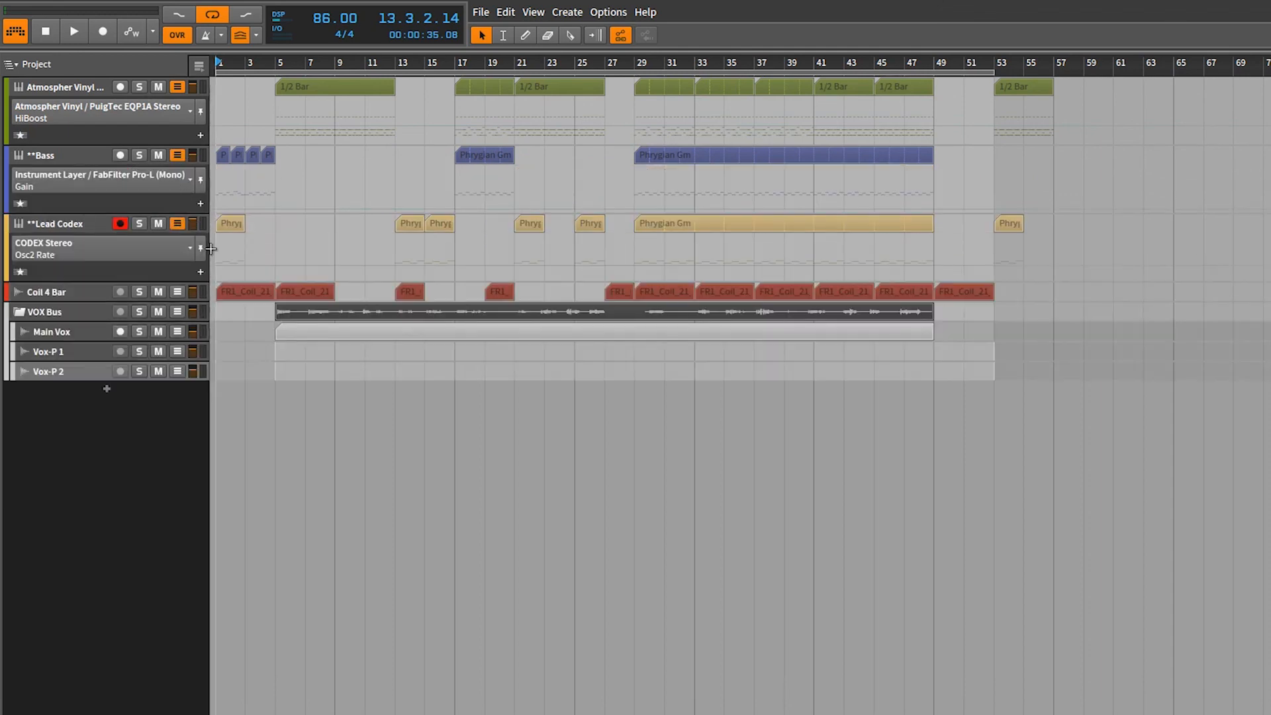
left_click(176, 312)
left_click(177, 292)
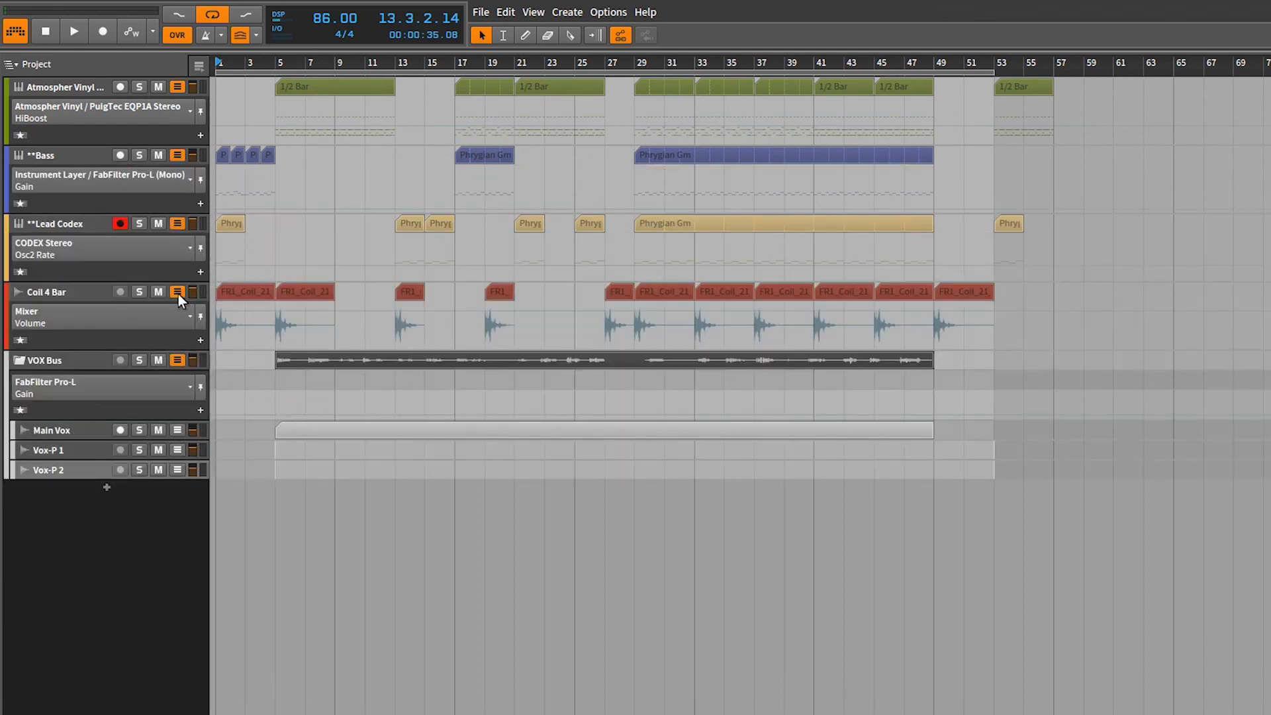
left_click(178, 429)
left_click(177, 498)
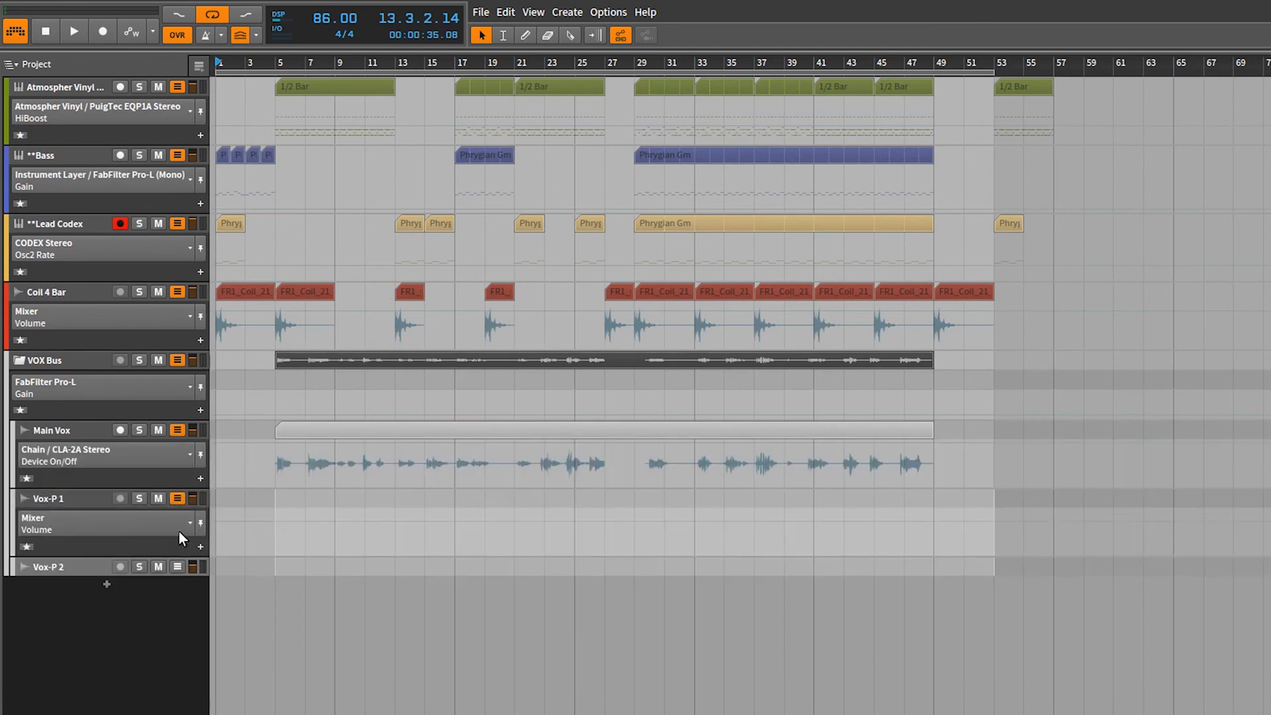
left_click(176, 566)
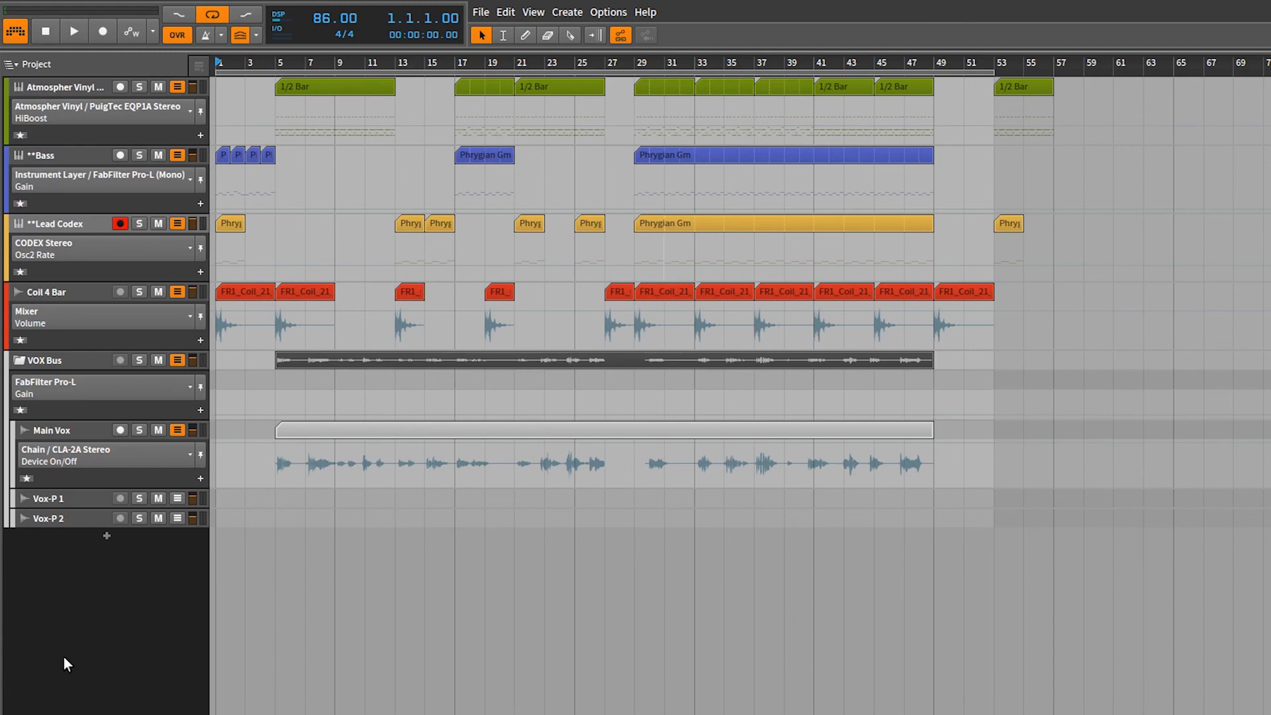
Play the arrangement from the start and highlight the Coil 4 Bar, VOX Bus and Main Vox clips in turn
left_click(74, 31)
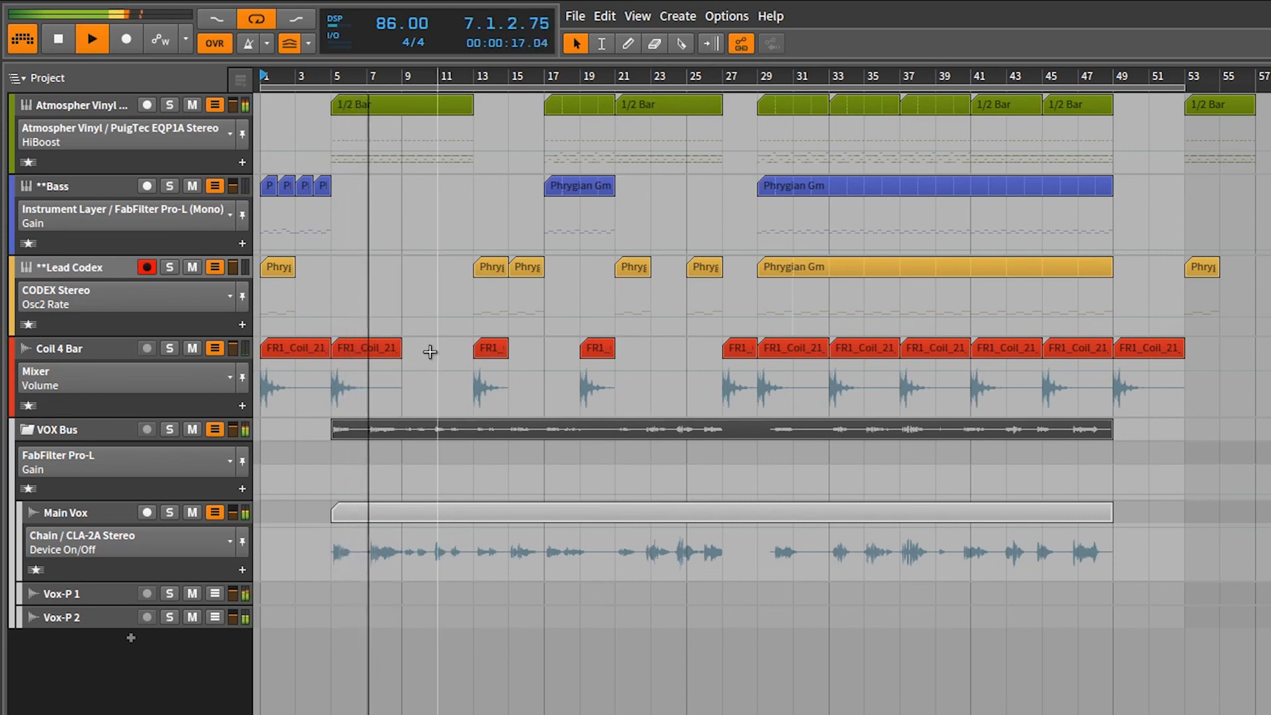
left_click(380, 351)
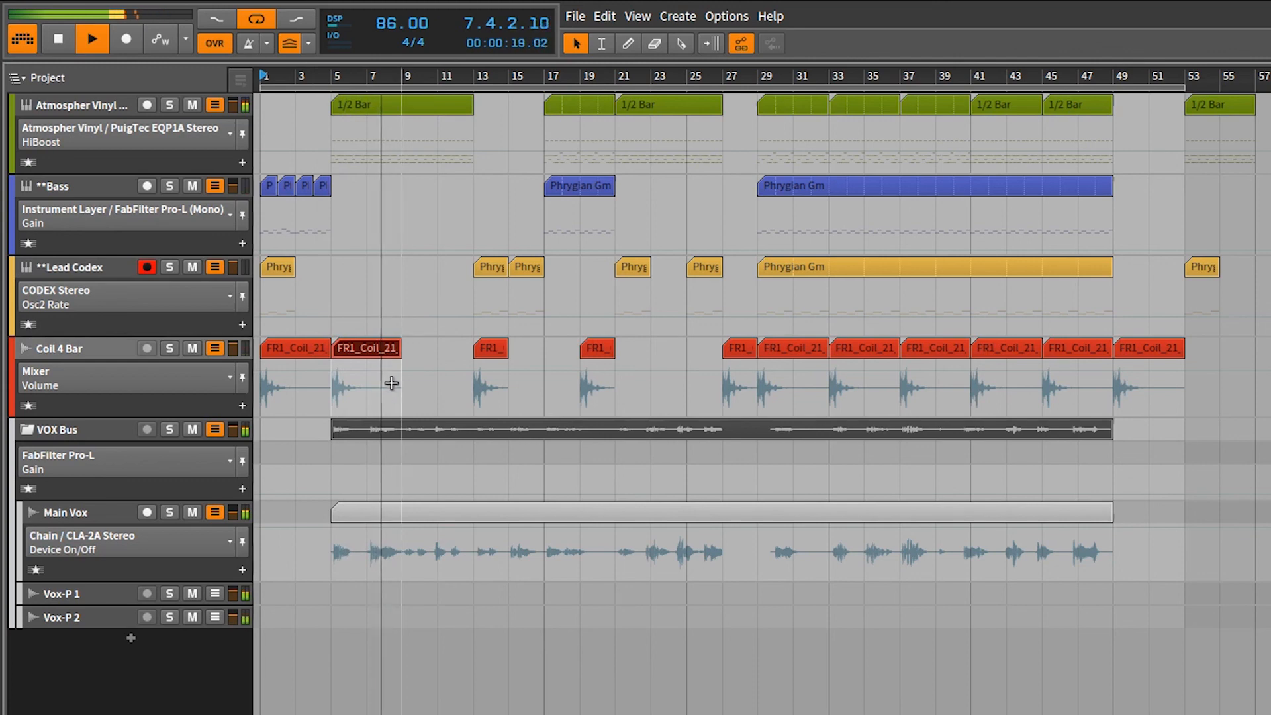
left_click(417, 432)
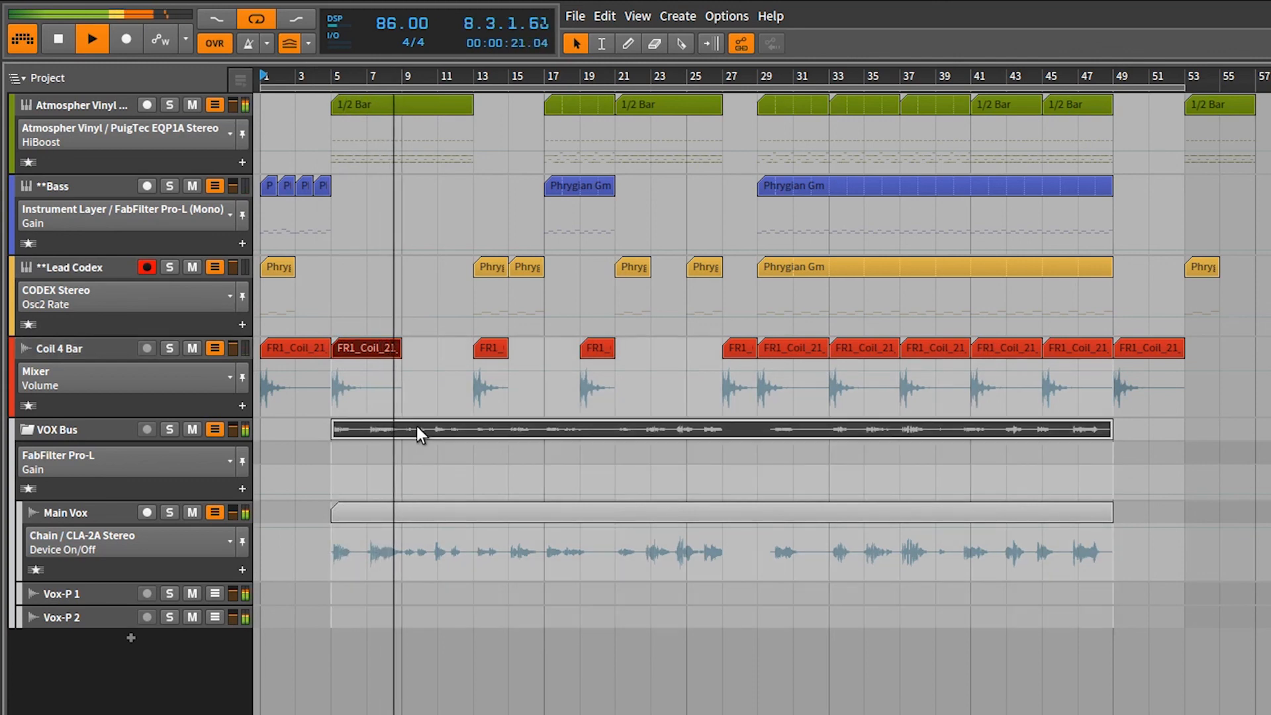
left_click(741, 349)
left_click(785, 349, "shift")
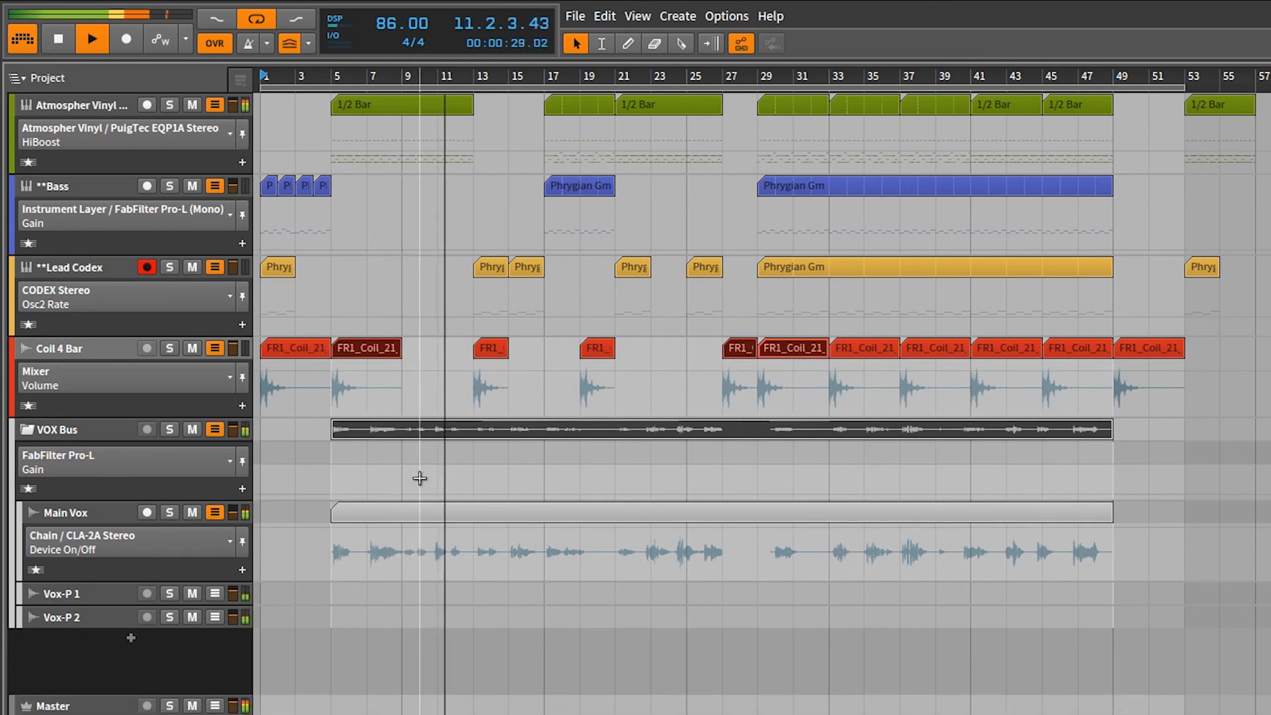
left_click(410, 510)
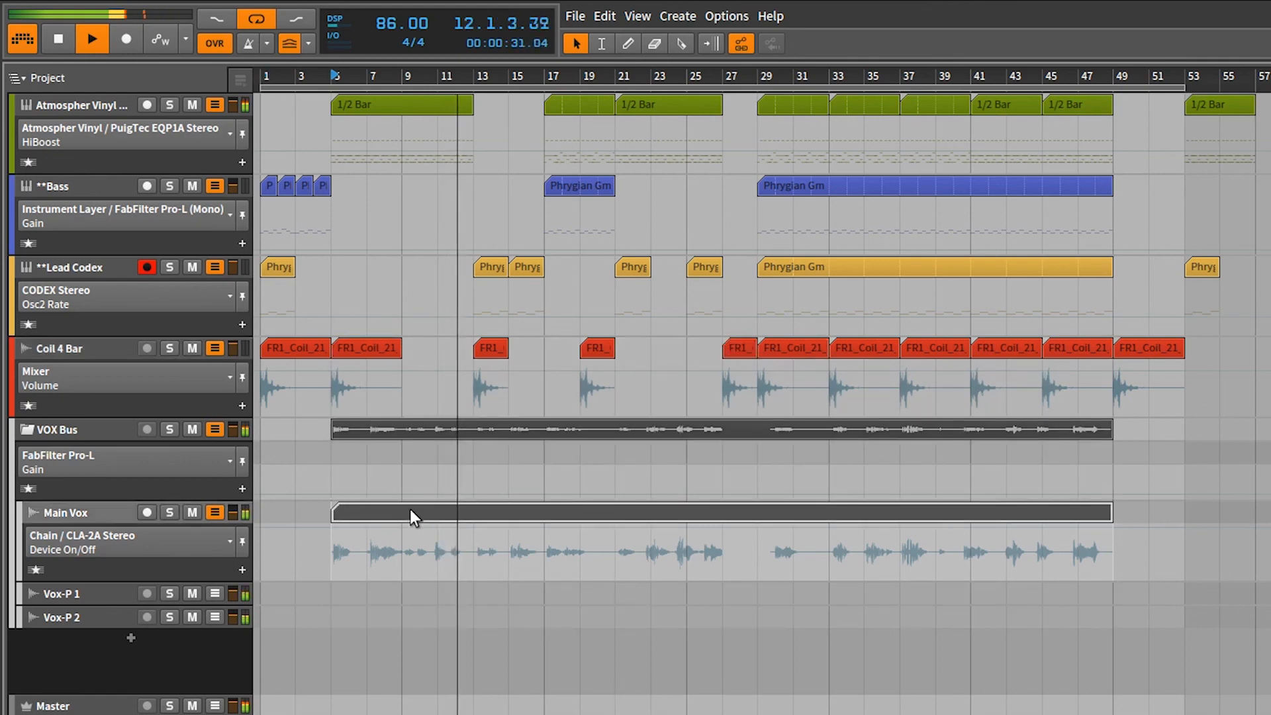
left_click(499, 346)
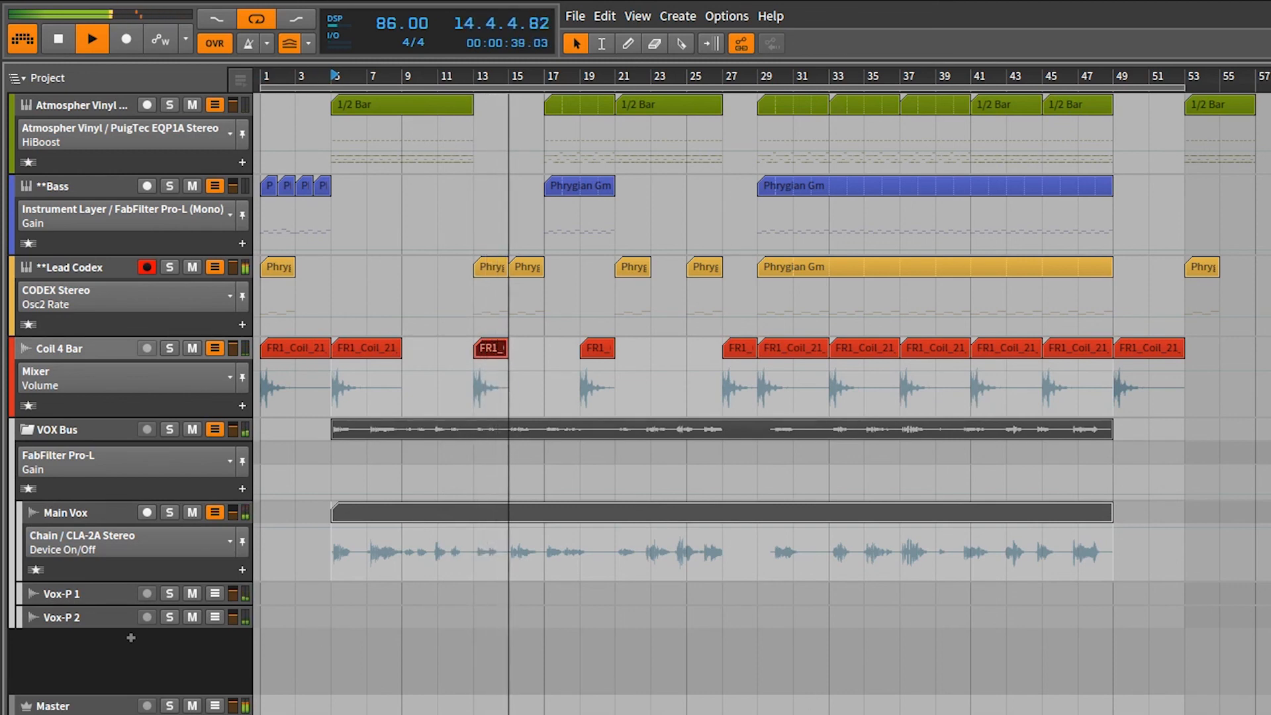
left_click(816, 350)
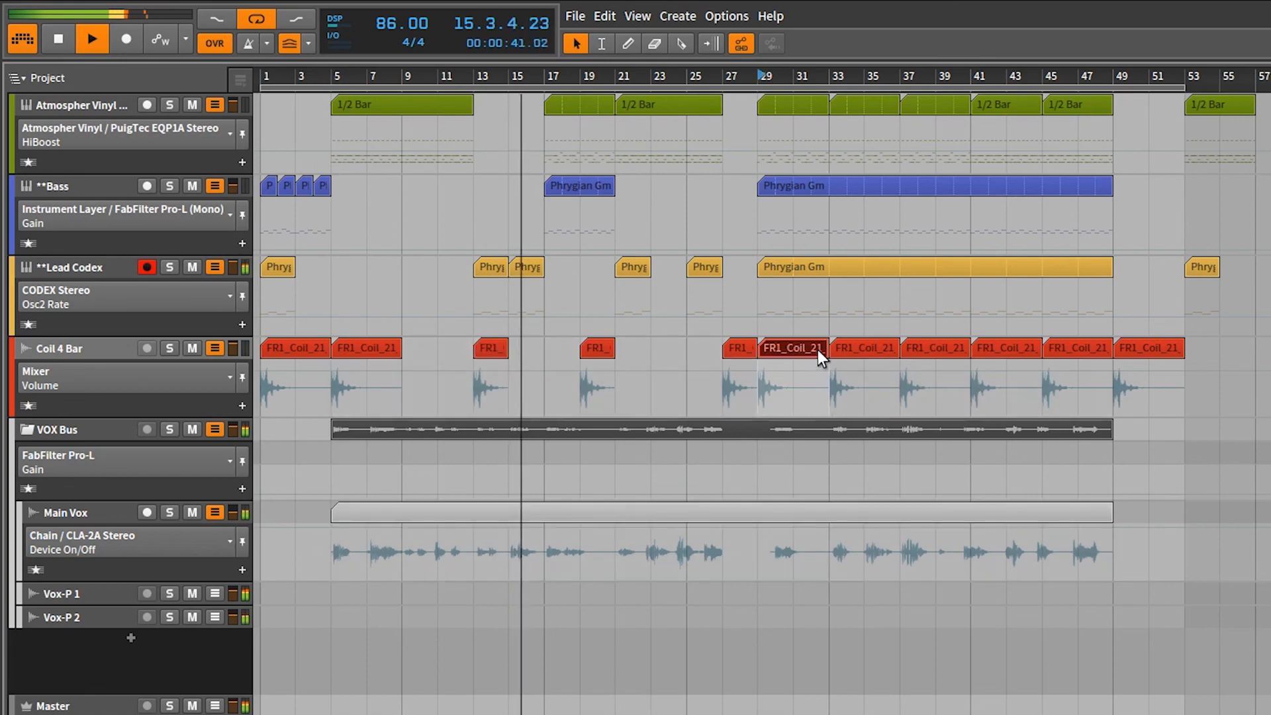
Open the Lead Codex Phrygian Gm clip at bar 29 in an enlarged note editor, ending in the full Edit view
left_click(816, 268)
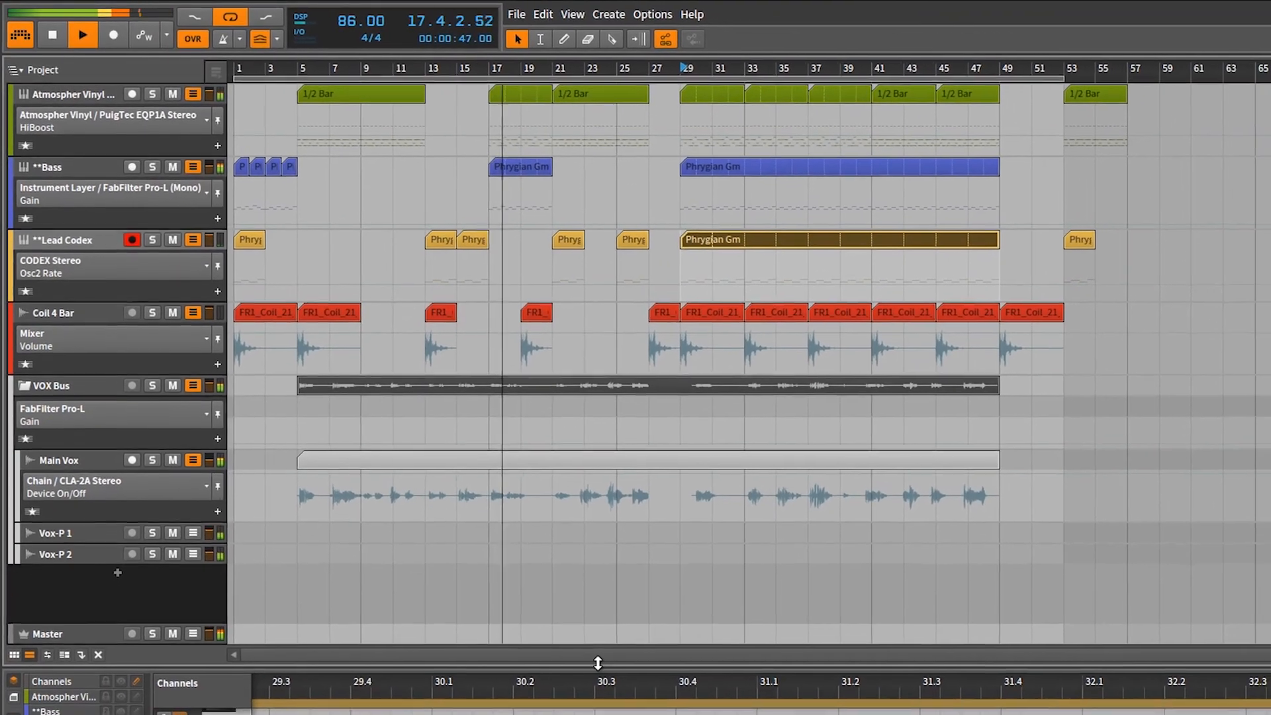
left_click_drag(609, 683, 671, 354)
scroll(733, 614, "down", 5)
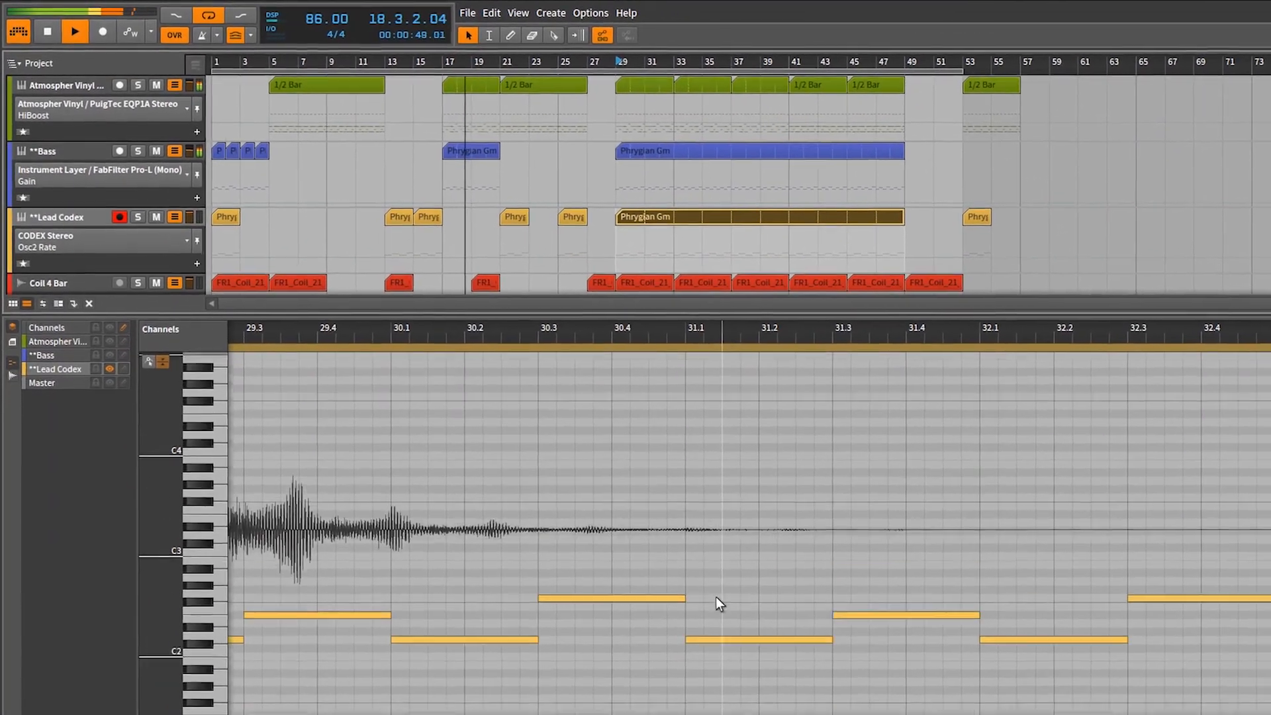
scroll(736, 614, "up", 6)
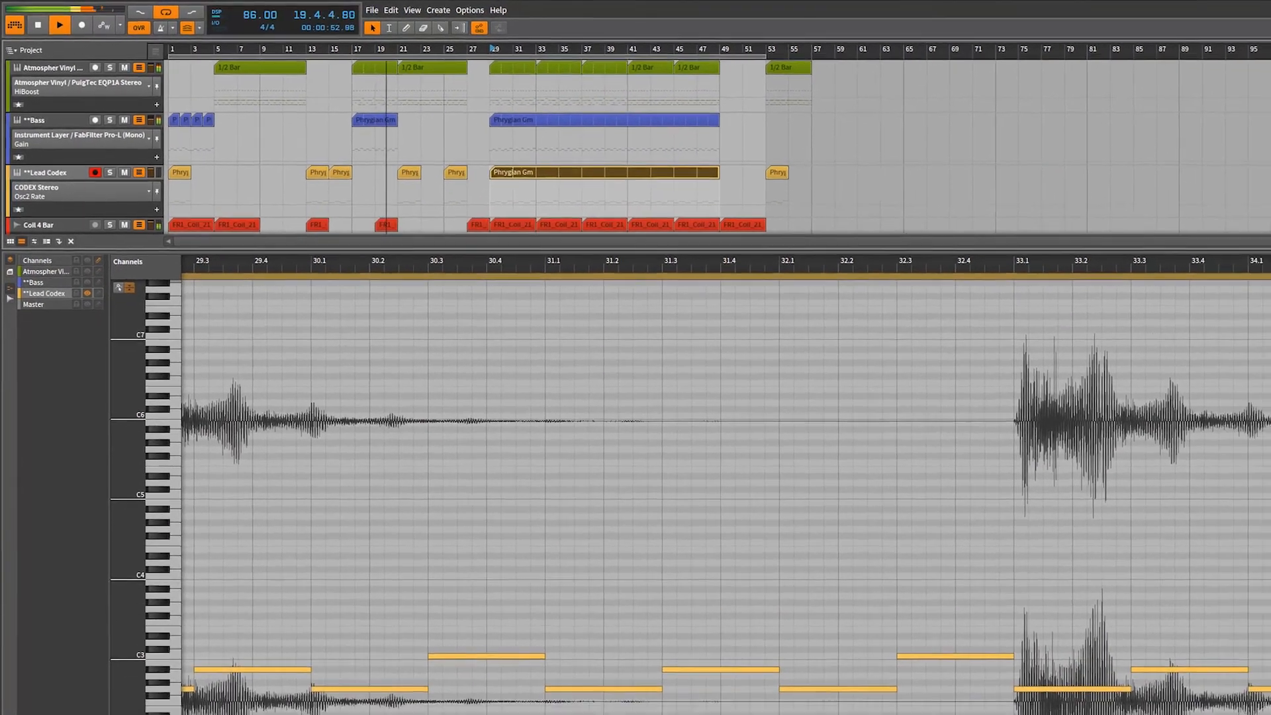
key("Tab")
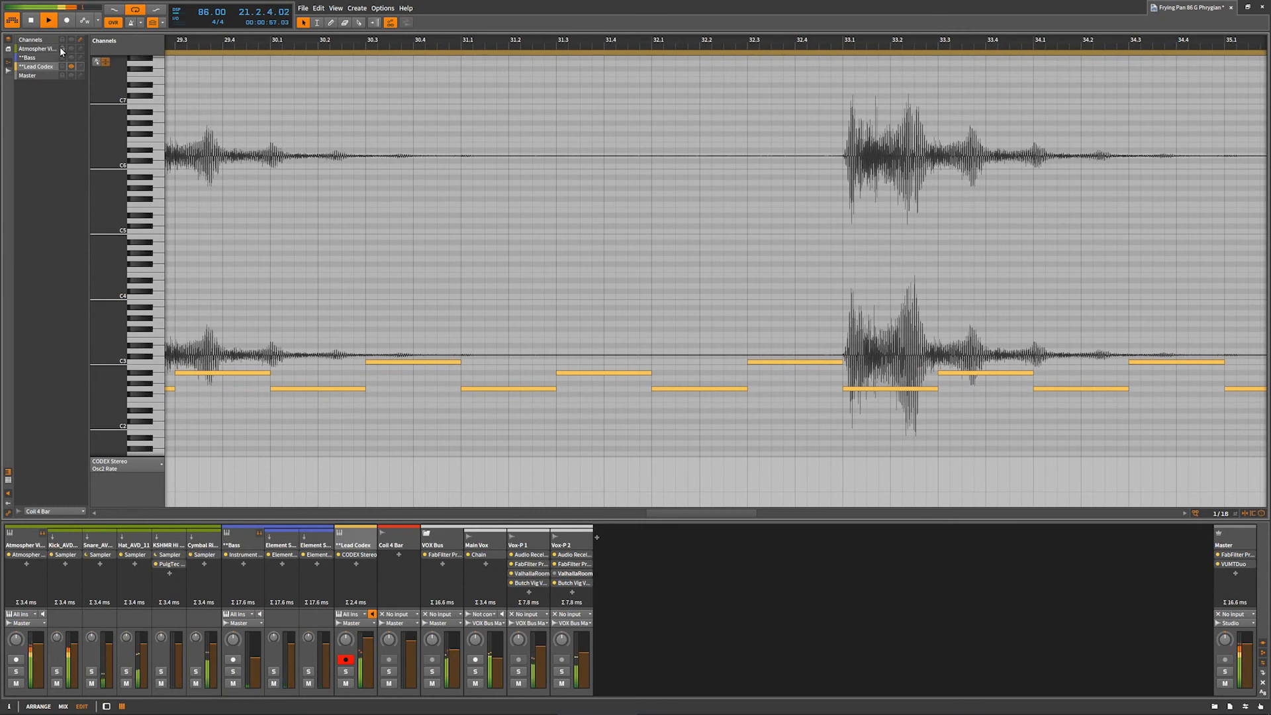
Overlay the Atmospher Vinyl and Bass notes on the Lead Codex notes in the layered editor
left_click(81, 50)
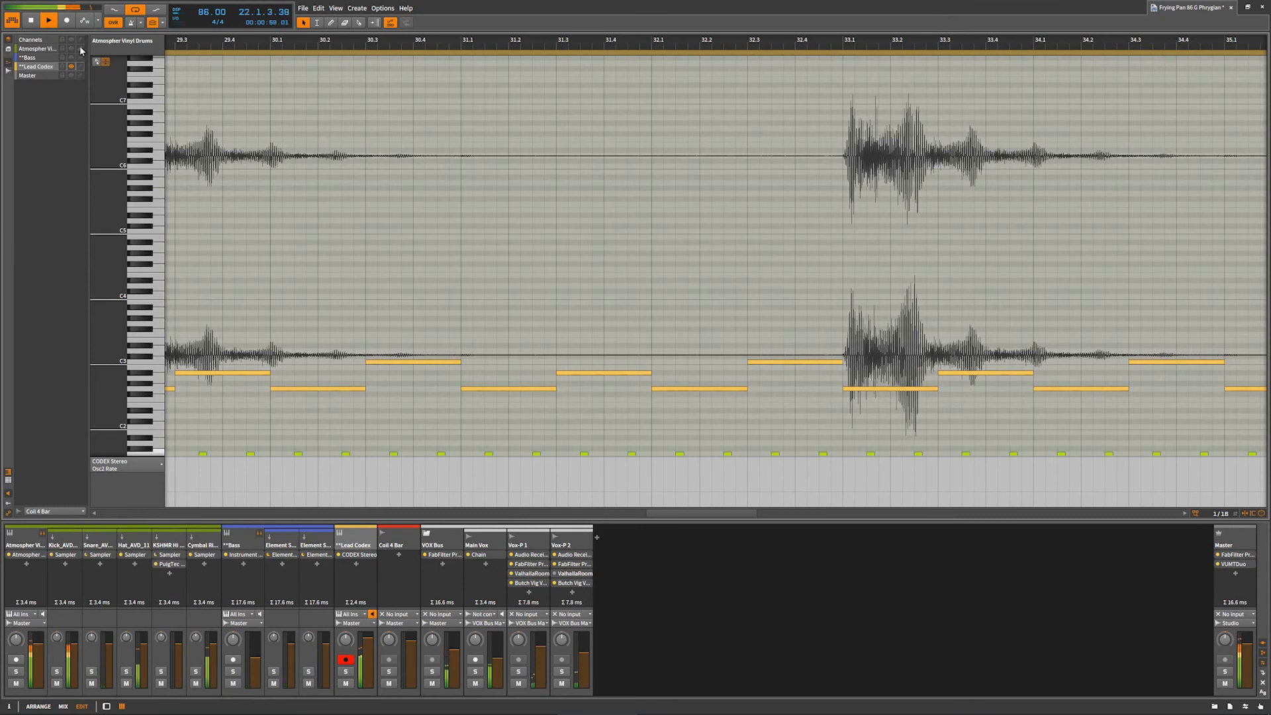
left_click(72, 58)
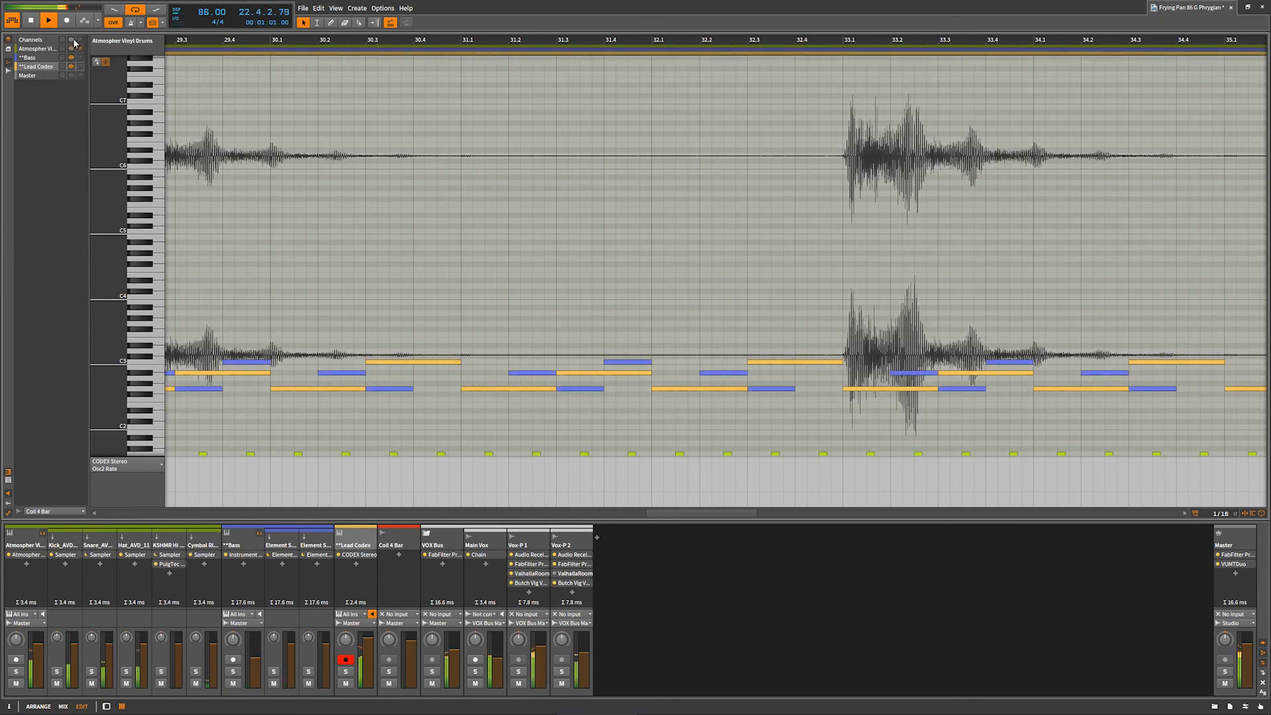
left_click(65, 75)
scroll(331, 208, "down", 5)
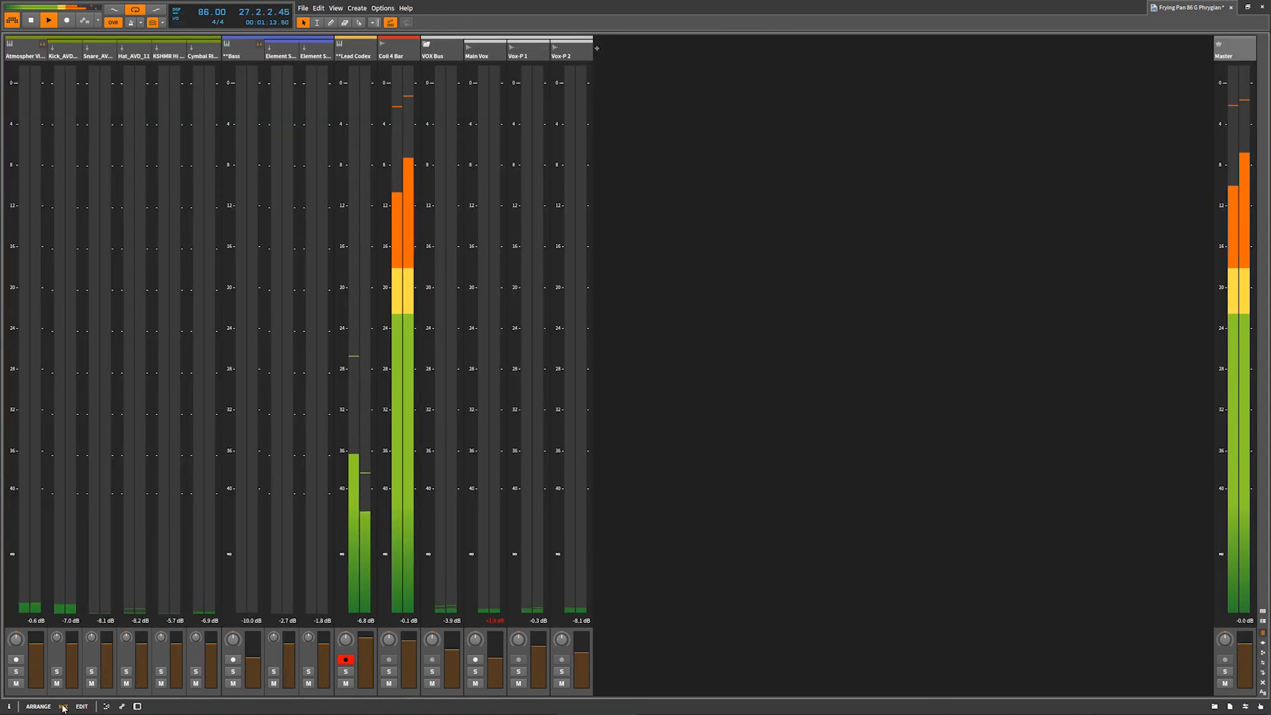
Switch to the Mix view and hide the large level meters
left_click(63, 706)
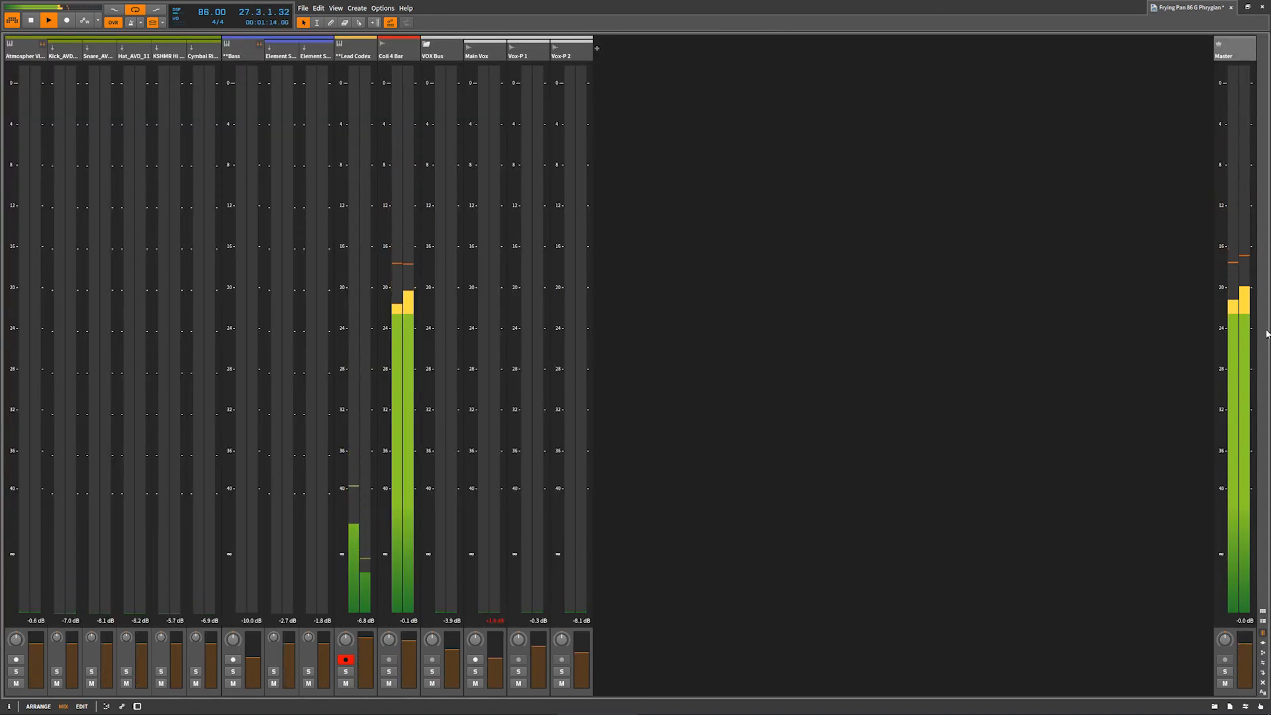
left_click(1263, 609)
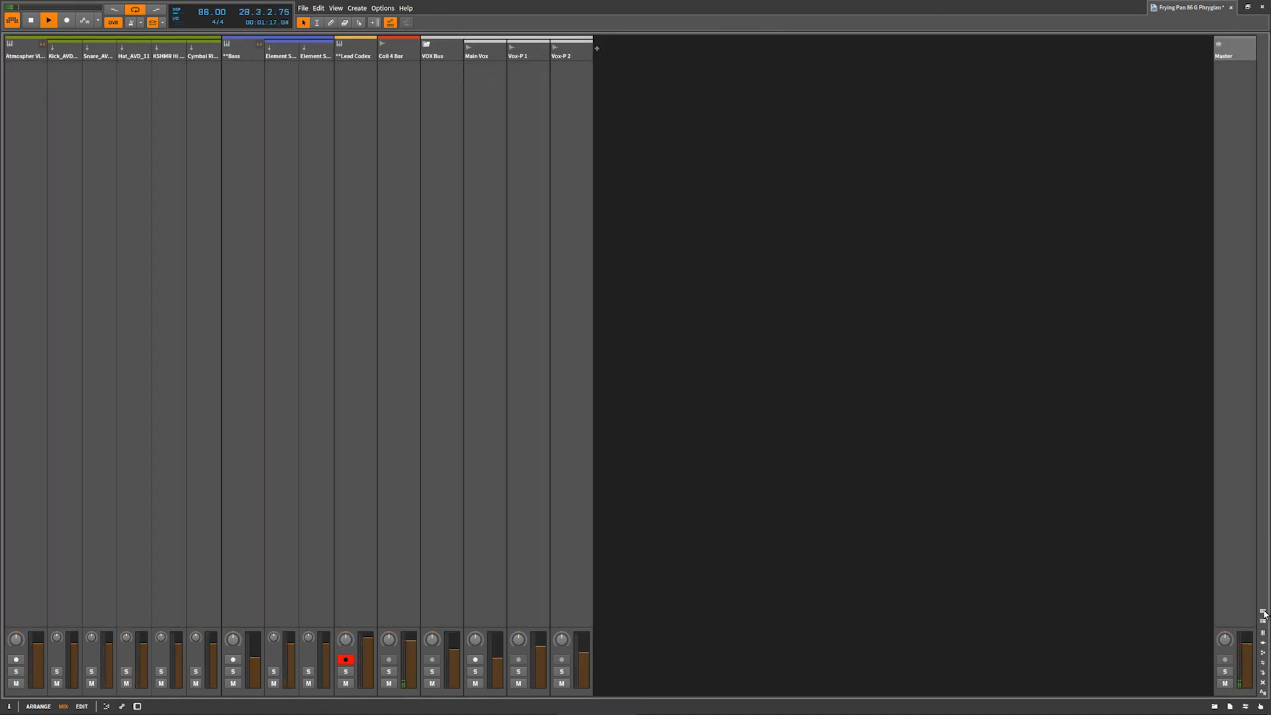
Show the clip launcher in the mixer with big clip height and turn on the large level meters
left_click(1263, 621)
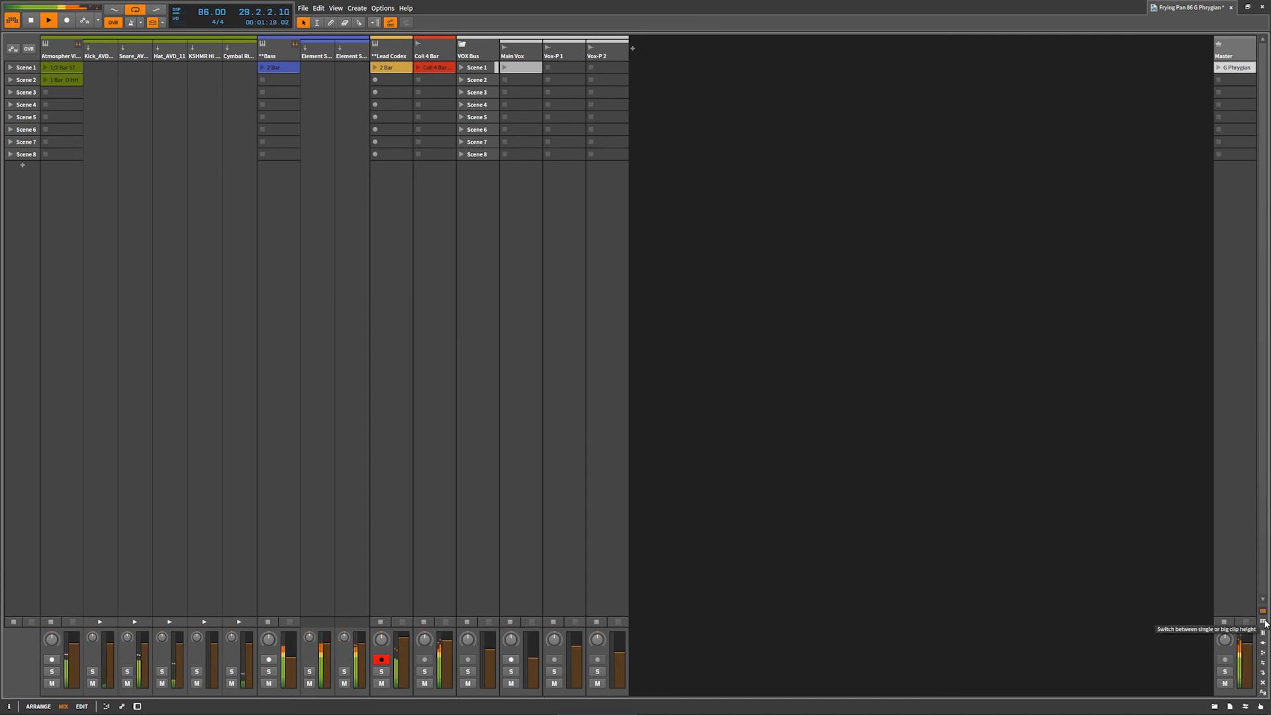
left_click(1263, 611)
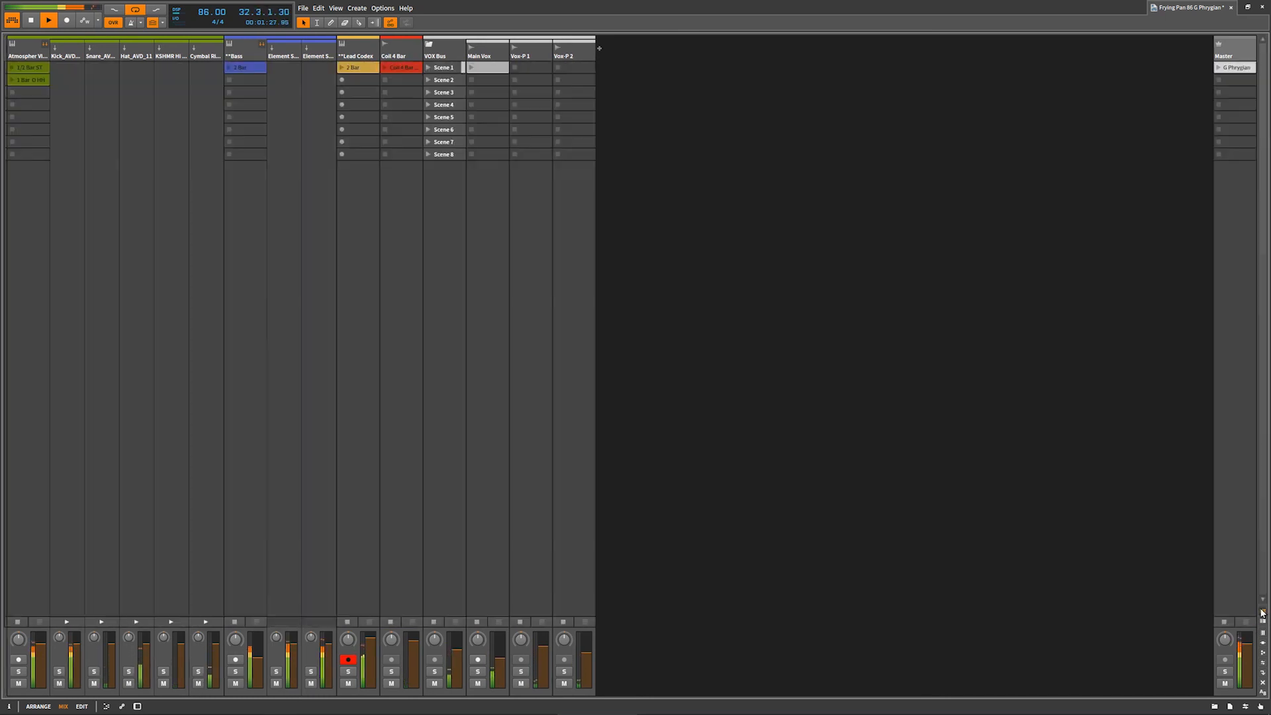
left_click(1262, 613)
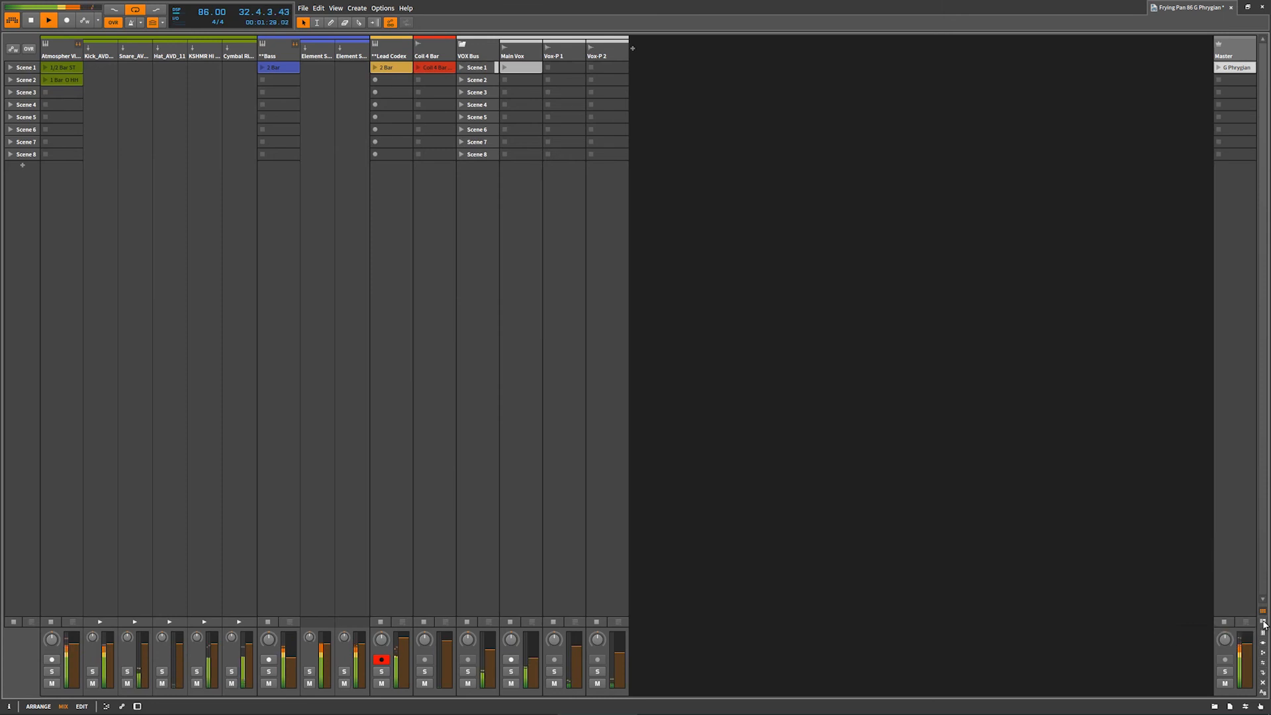
left_click(1263, 633)
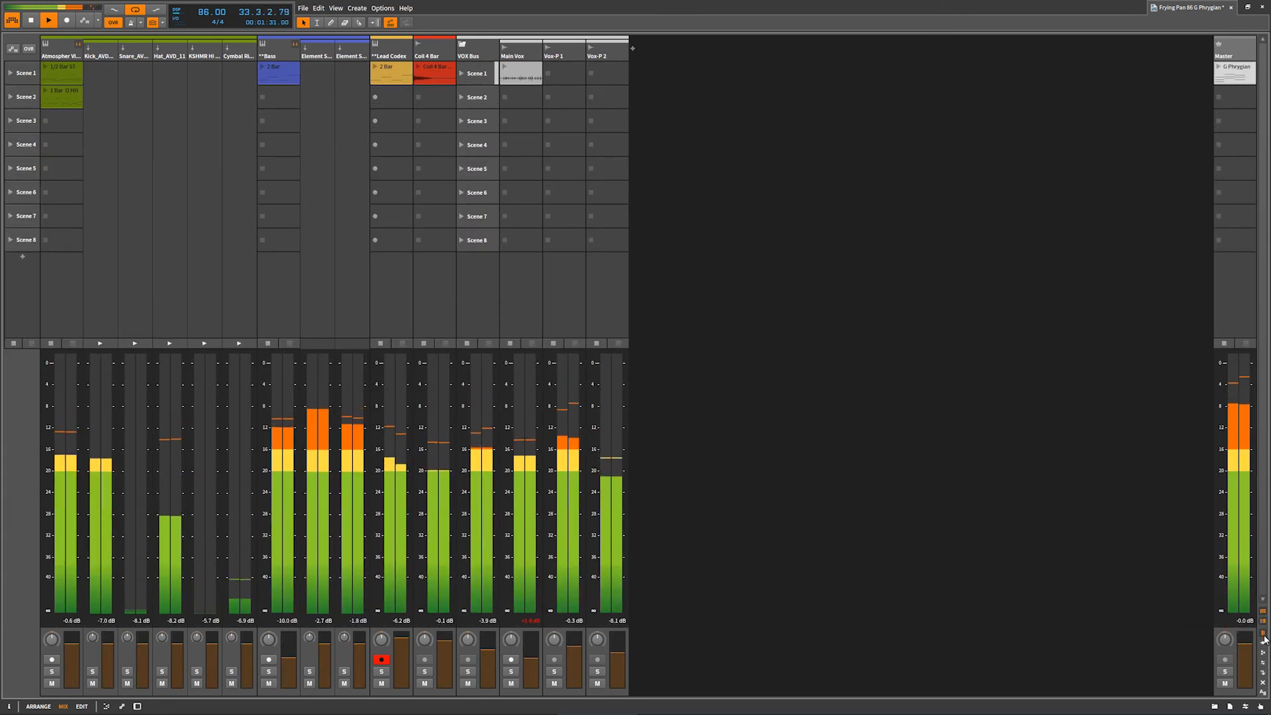
Show the devices, input/output routing and crossfade sections of the mixer together with the deactivated tracks
left_click(1263, 673)
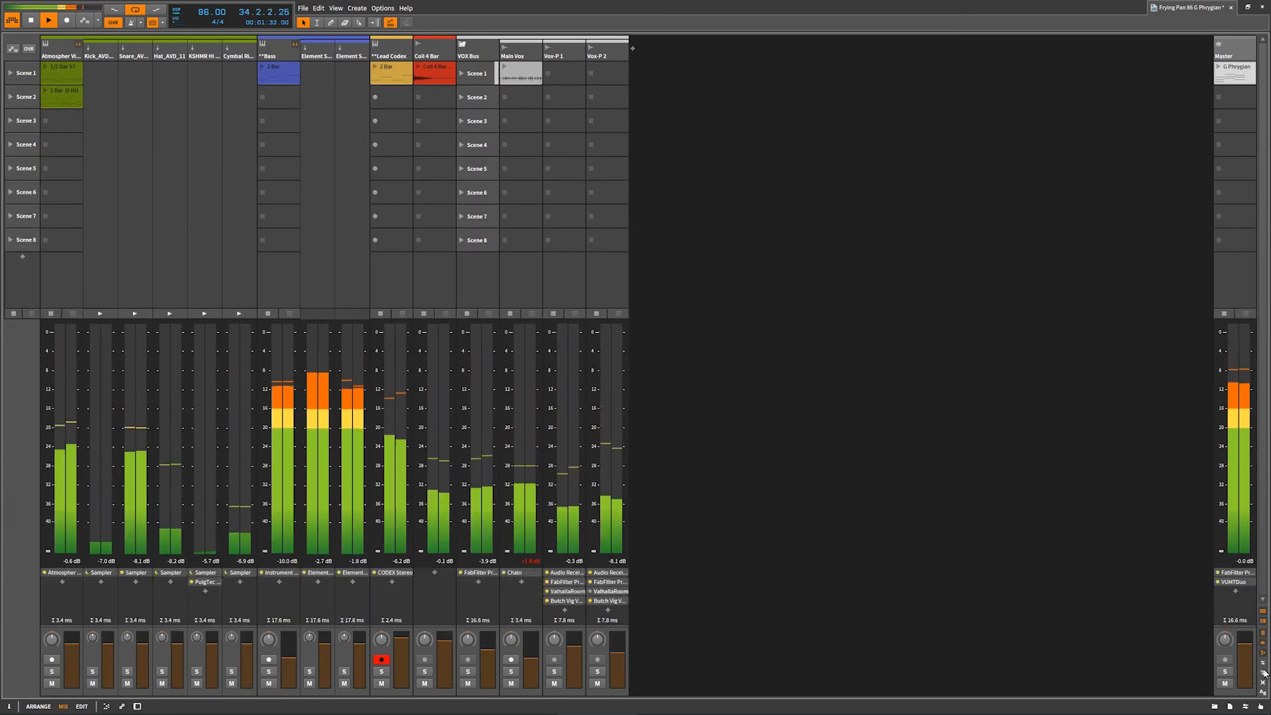
left_click(1263, 682)
left_click(1265, 691)
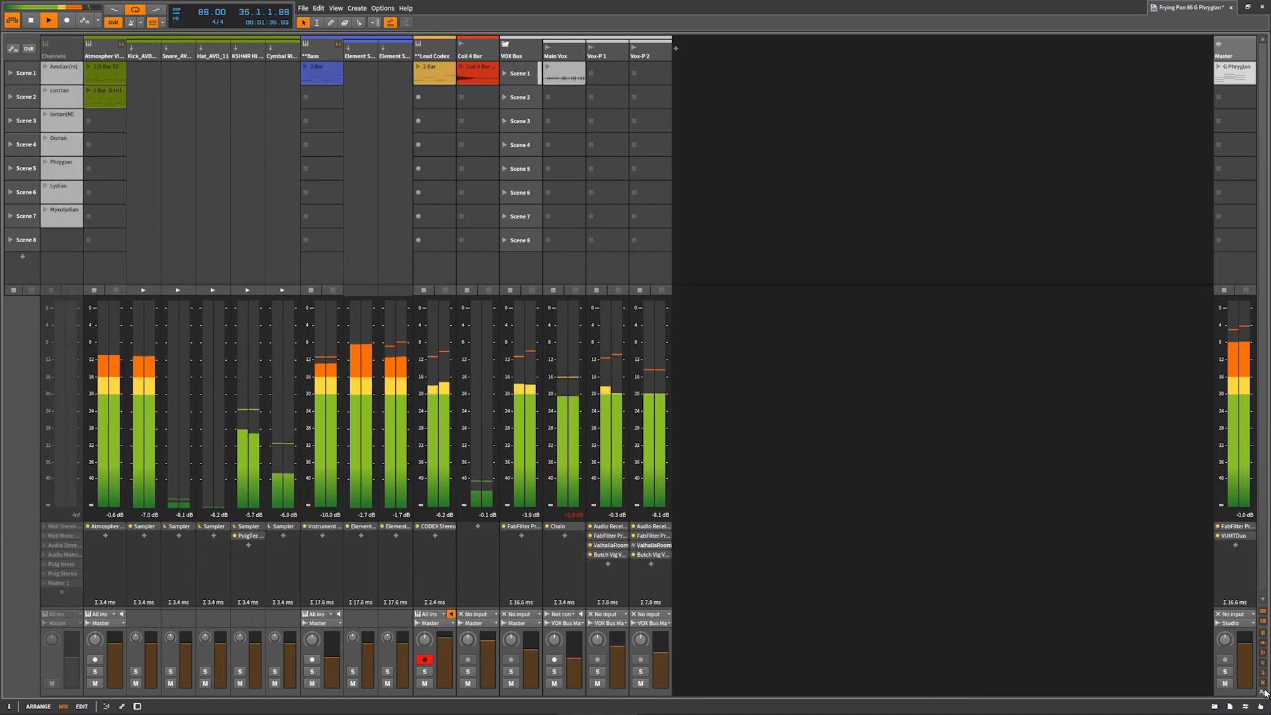
left_click(1263, 644)
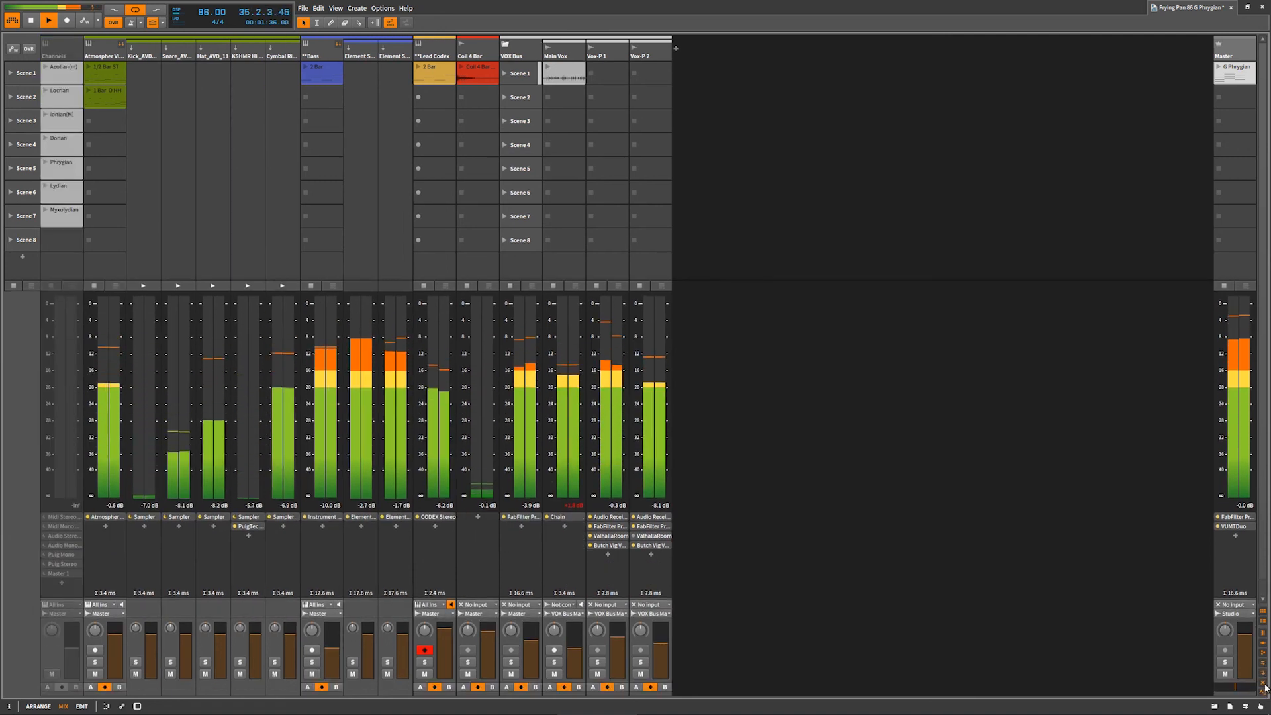
Hide every extra mixer section, the deactivated tracks and the clip launcher, keeping the large meters, and raise the system volume to 100
left_click(1263, 644)
left_click(1263, 653)
left_click(1263, 663)
left_click(1263, 672)
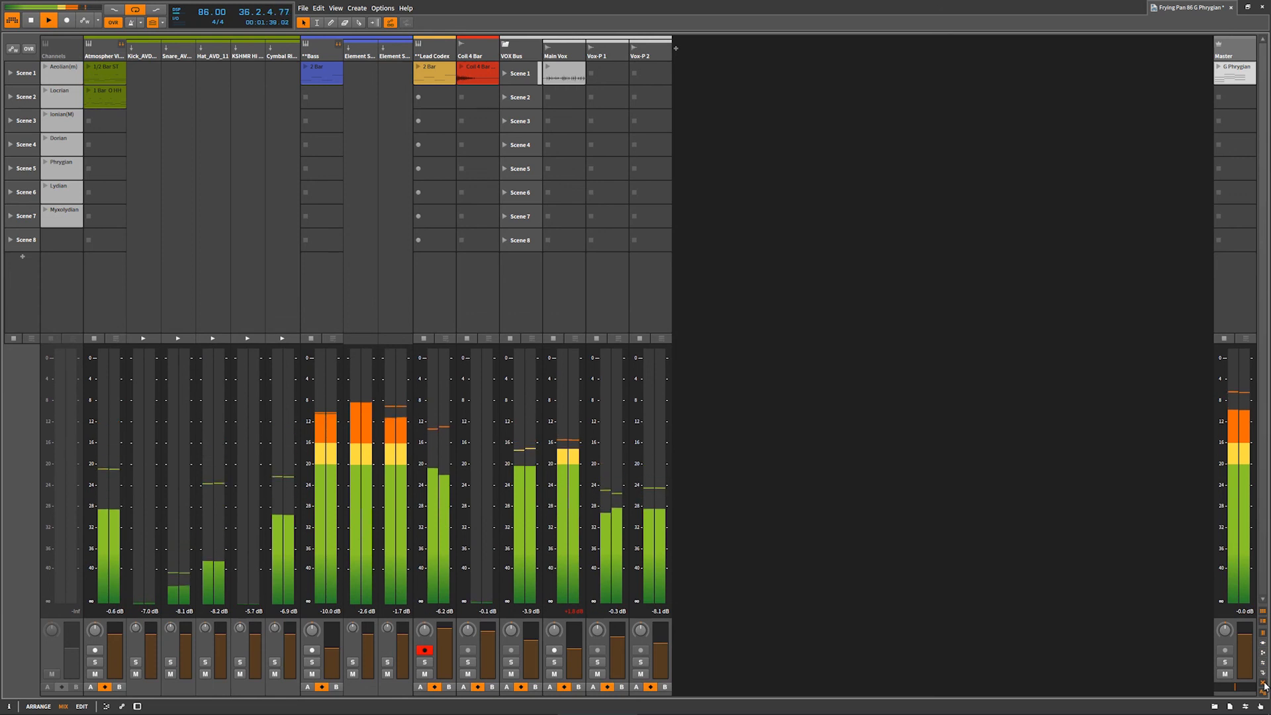
left_click(1263, 684)
left_click(1263, 654)
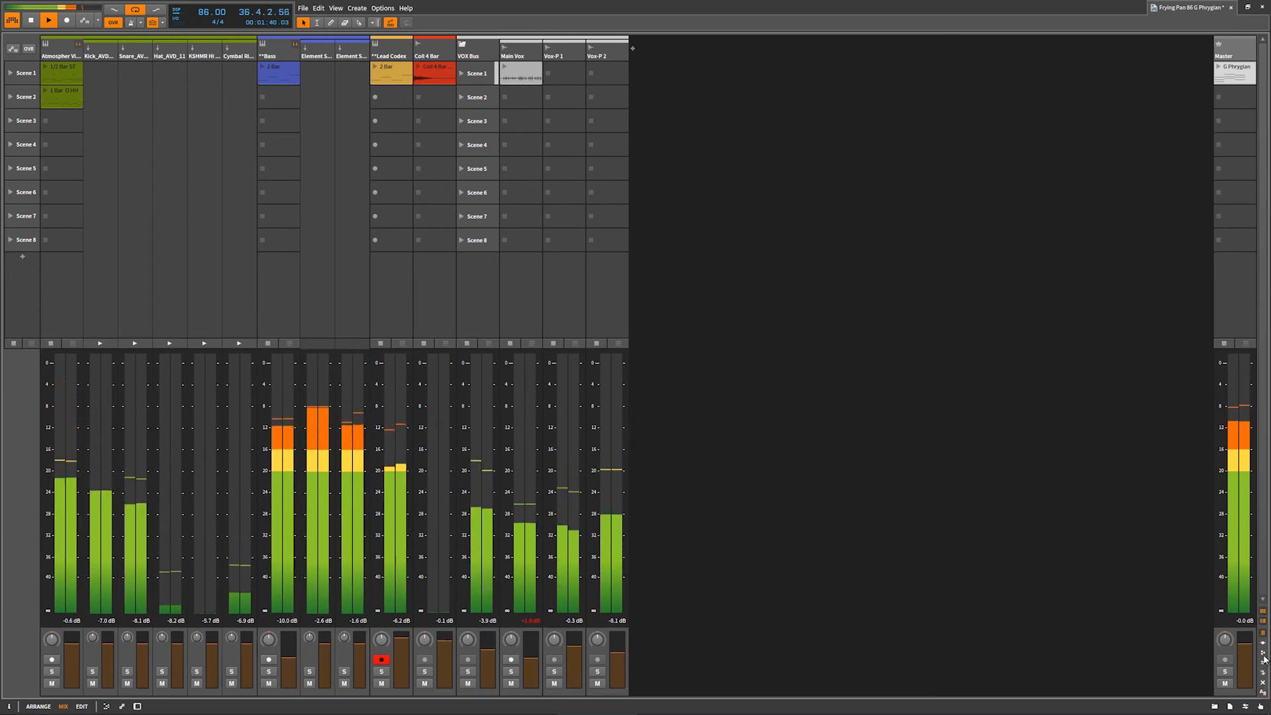
left_click(1262, 618)
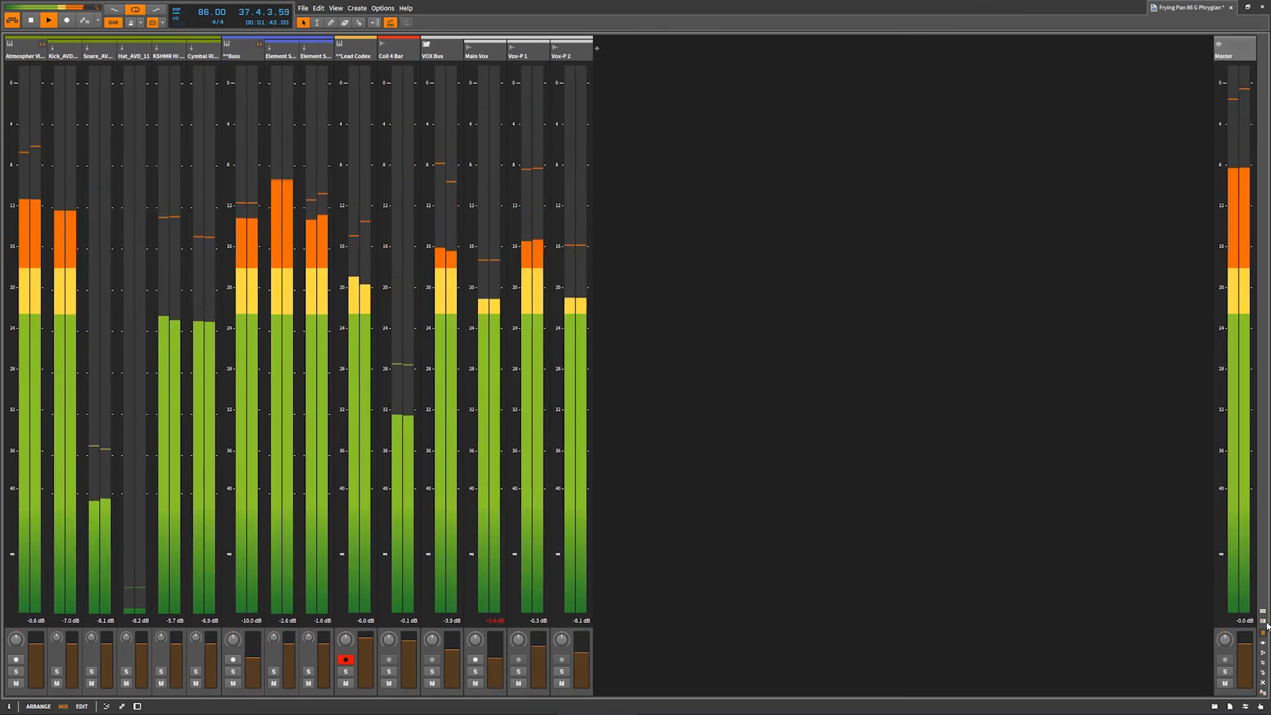
key("XF86AudioRaiseVolume")
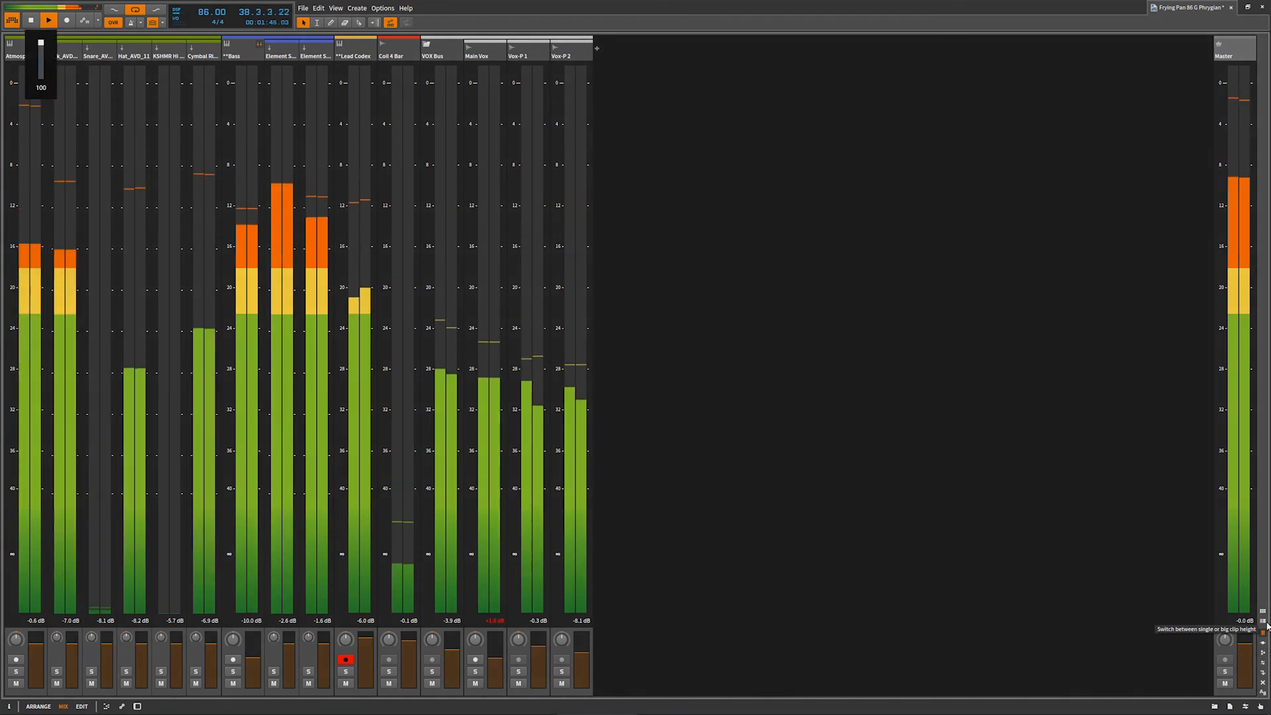